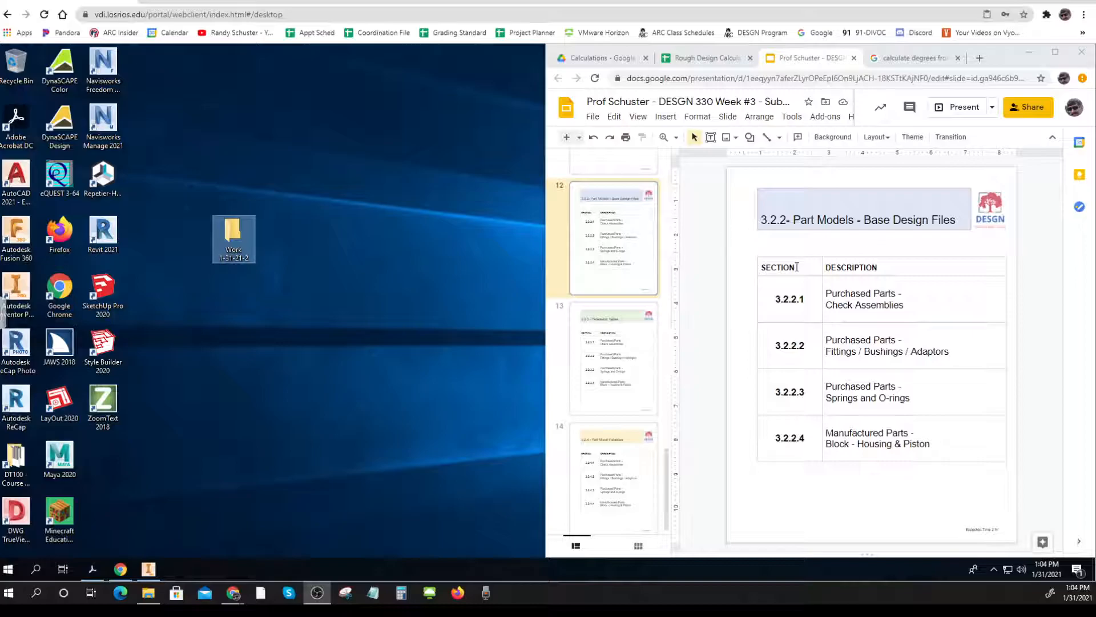
Review the slides for sections 3.2.1 to 3.2.4, covering assembly drawings, base part models, parametric tables and part model instances.
{"action": "scroll", "coordinate": [621, 253], "scroll_direction": "up", "scroll_amount": 3}
{"action": "left_click", "coordinate": [621, 253]}
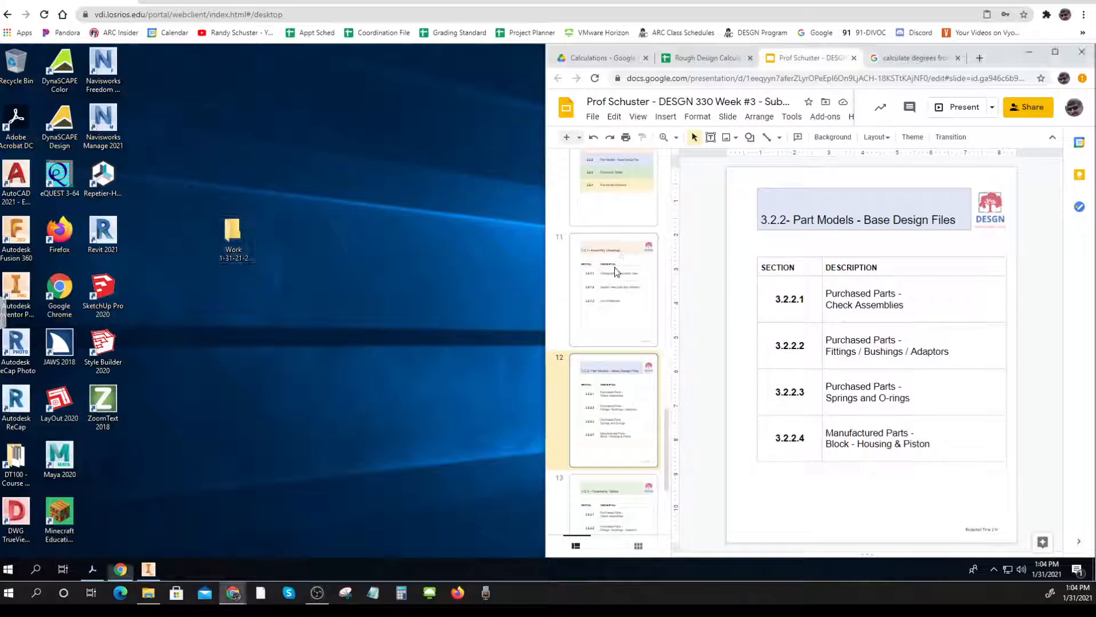
{"action": "left_click", "coordinate": [897, 307]}
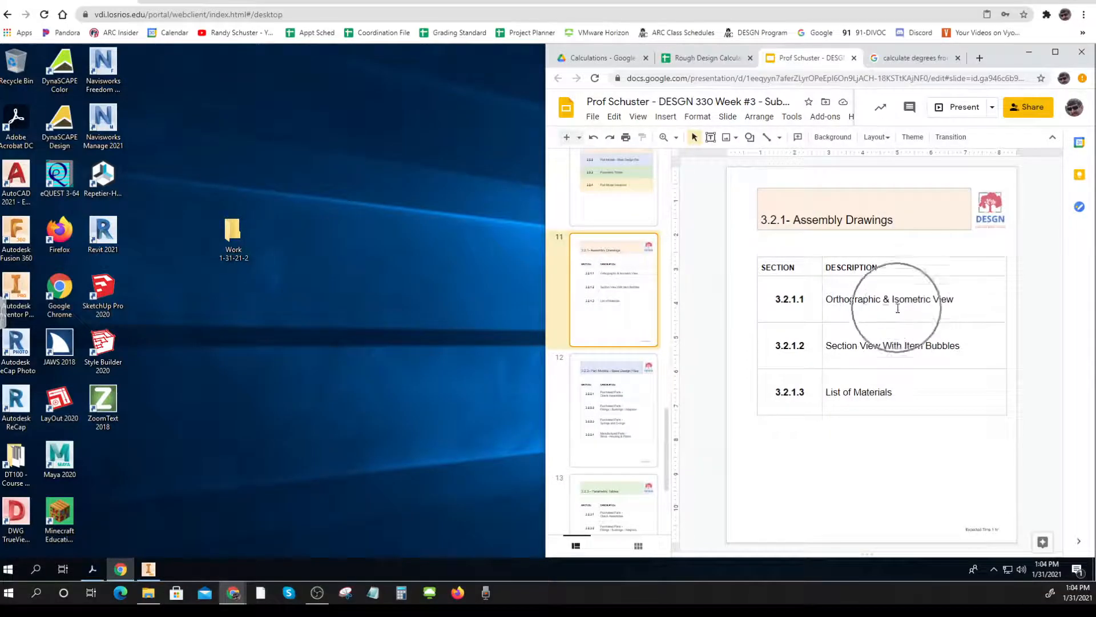
{"action": "left_click", "coordinate": [621, 370]}
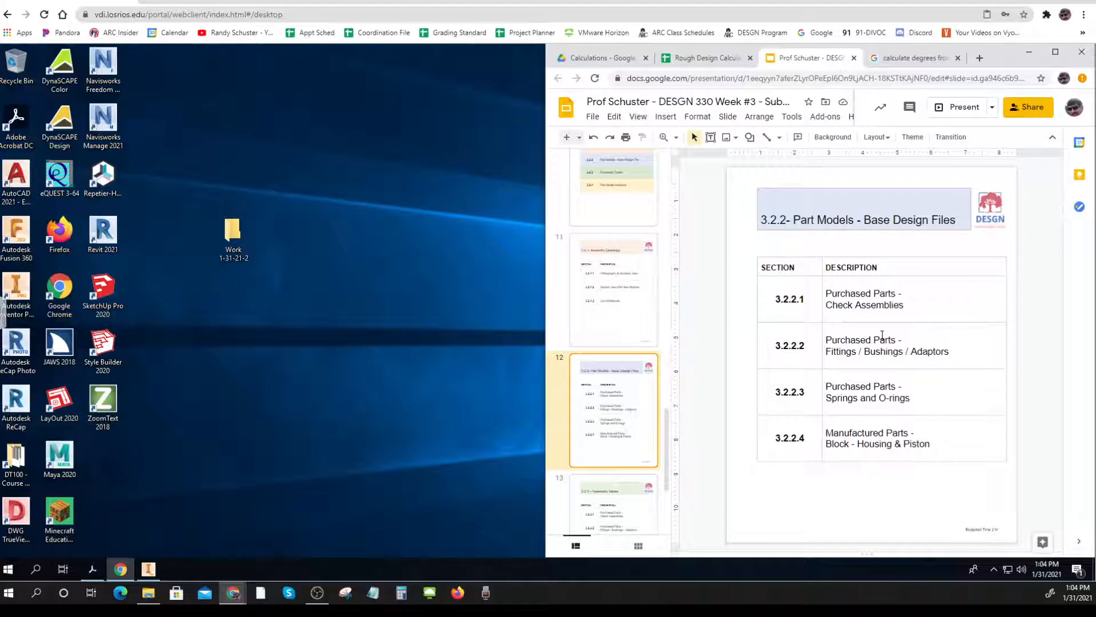
{"action": "left_click", "coordinate": [621, 503]}
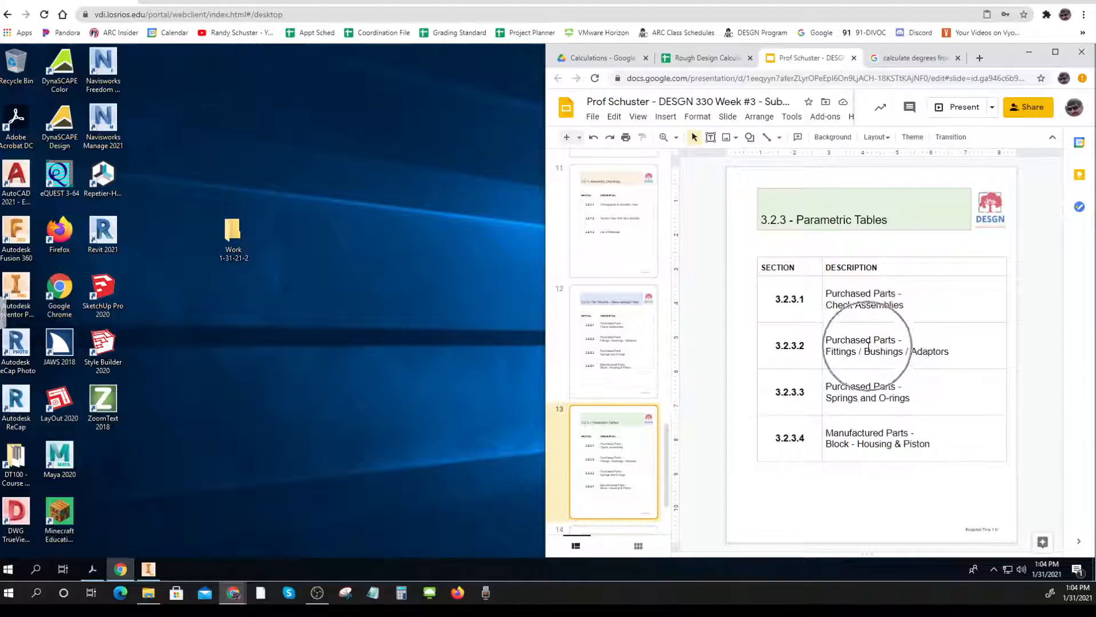
{"action": "left_click", "coordinate": [650, 361]}
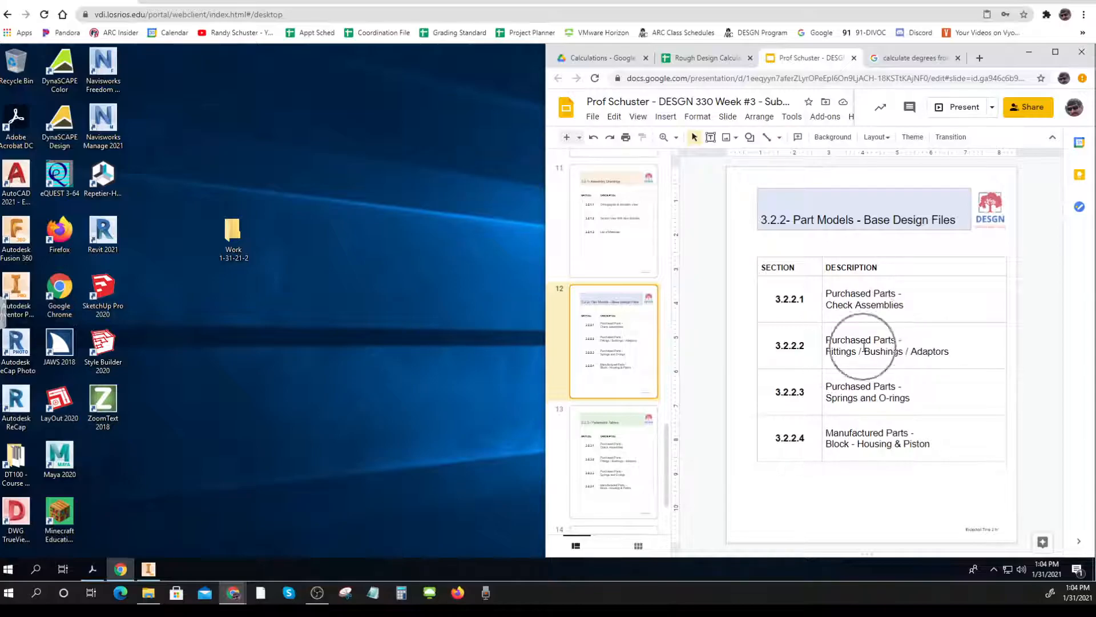
{"action": "left_click", "coordinate": [605, 448]}
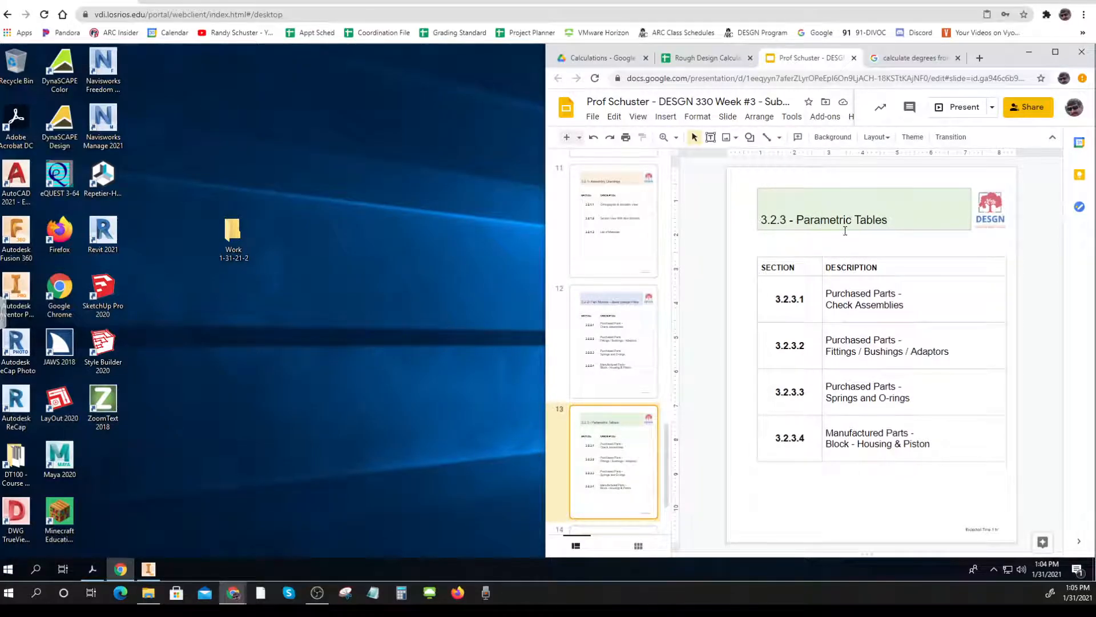
{"action": "scroll", "coordinate": [622, 436], "scroll_direction": "down", "scroll_amount": 2}
{"action": "left_click", "coordinate": [623, 464]}
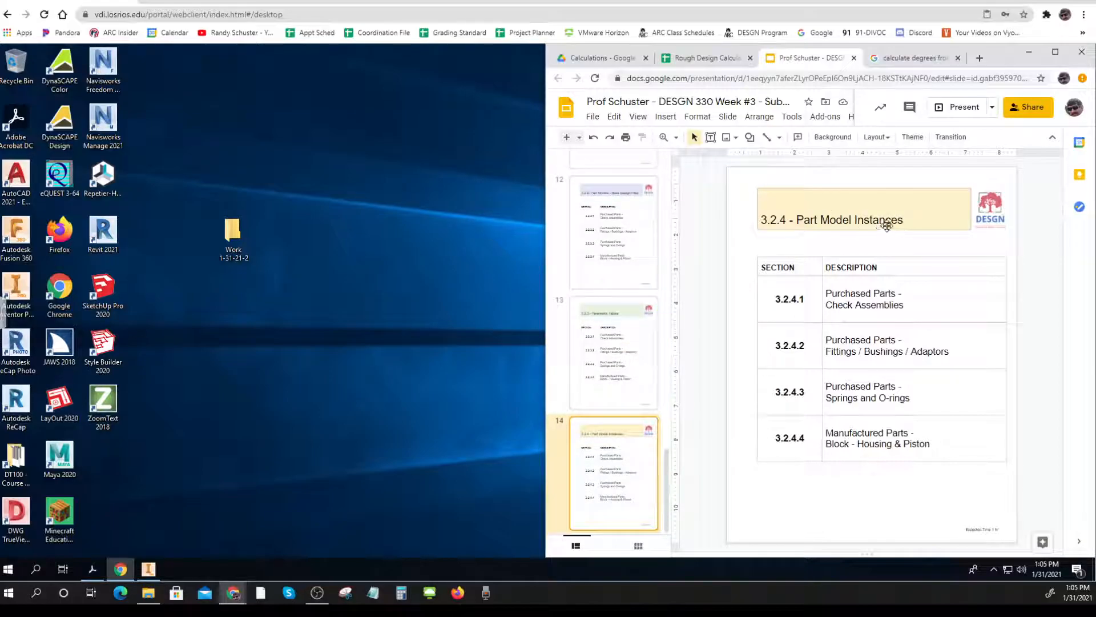
{"action": "left_click", "coordinate": [611, 238]}
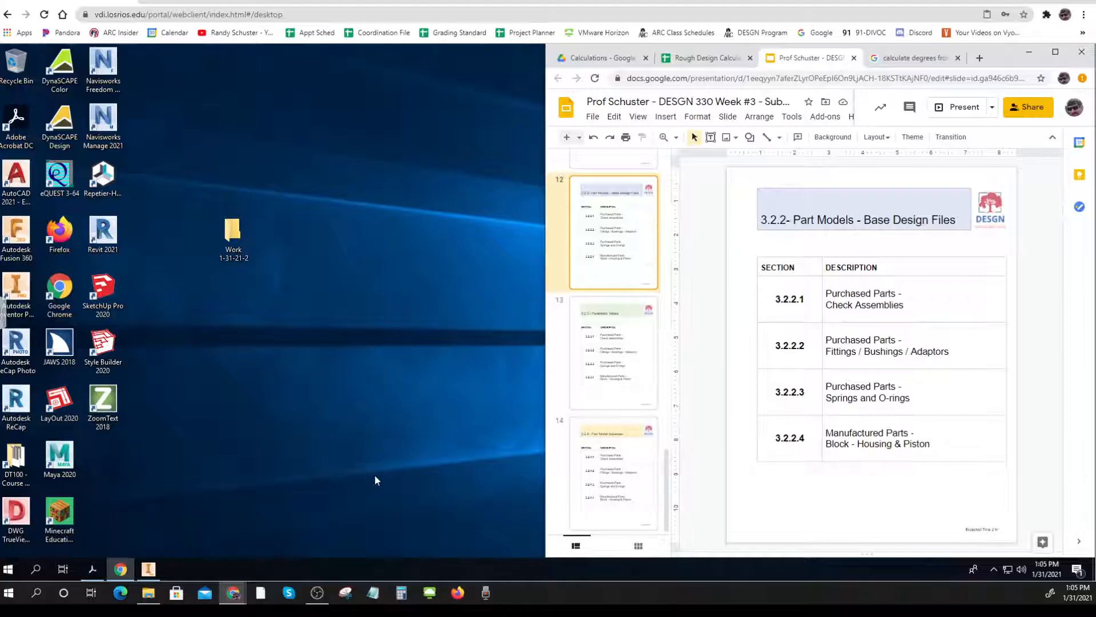
Switch to Autodesk Inventor and sketch a 1 in diameter circle centred on the origin of the YZ plane.
{"action": "left_click", "coordinate": [149, 568]}
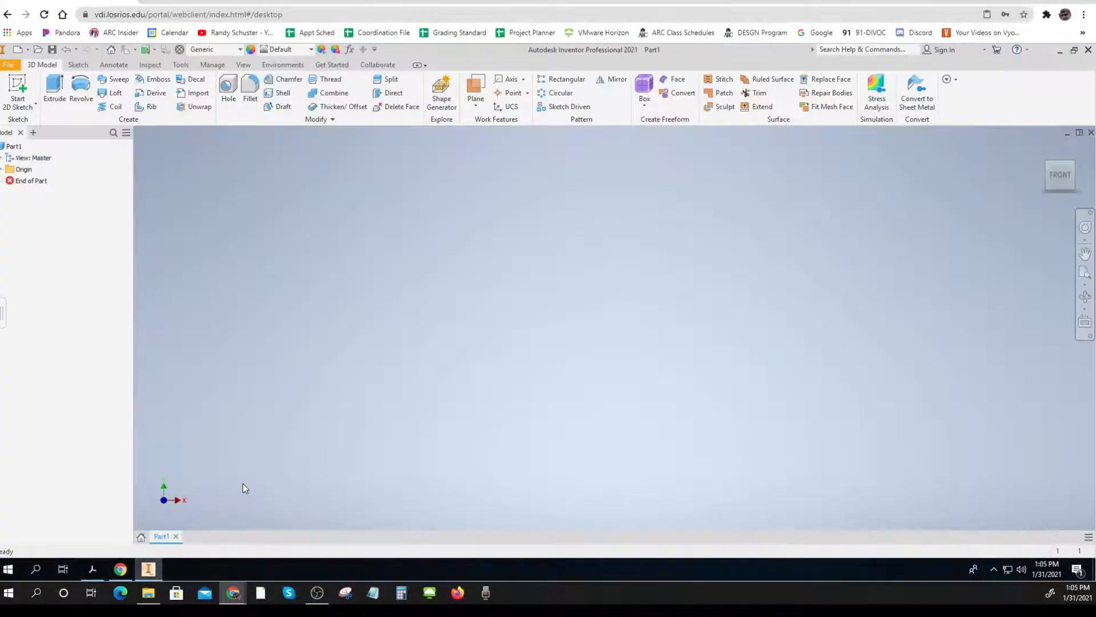
{"action": "left_click", "coordinate": [17, 88]}
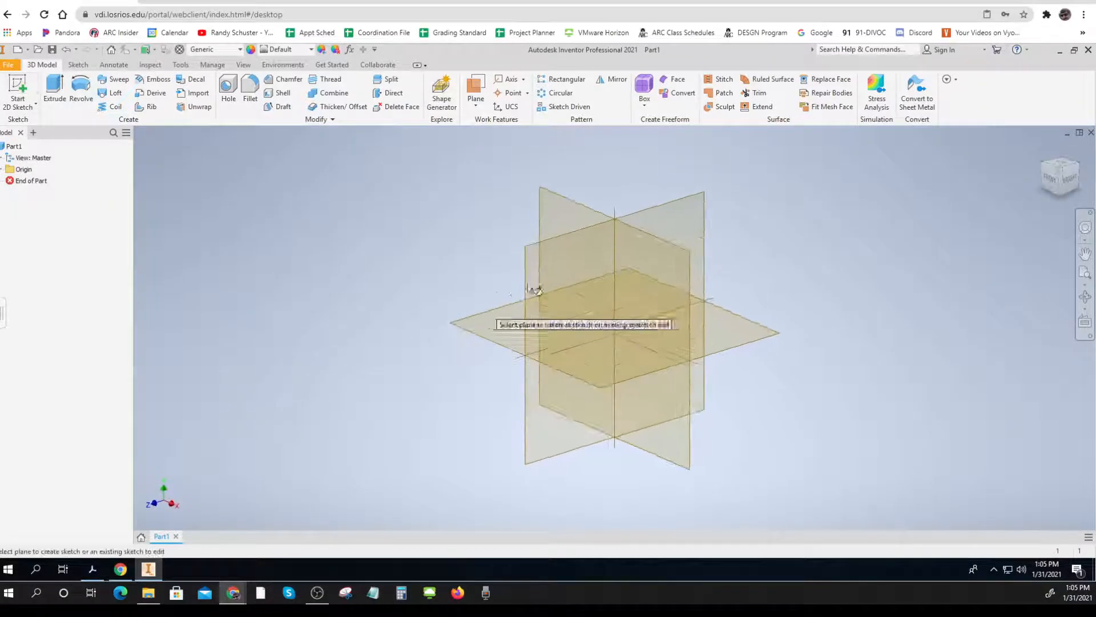
{"action": "left_click", "coordinate": [569, 261]}
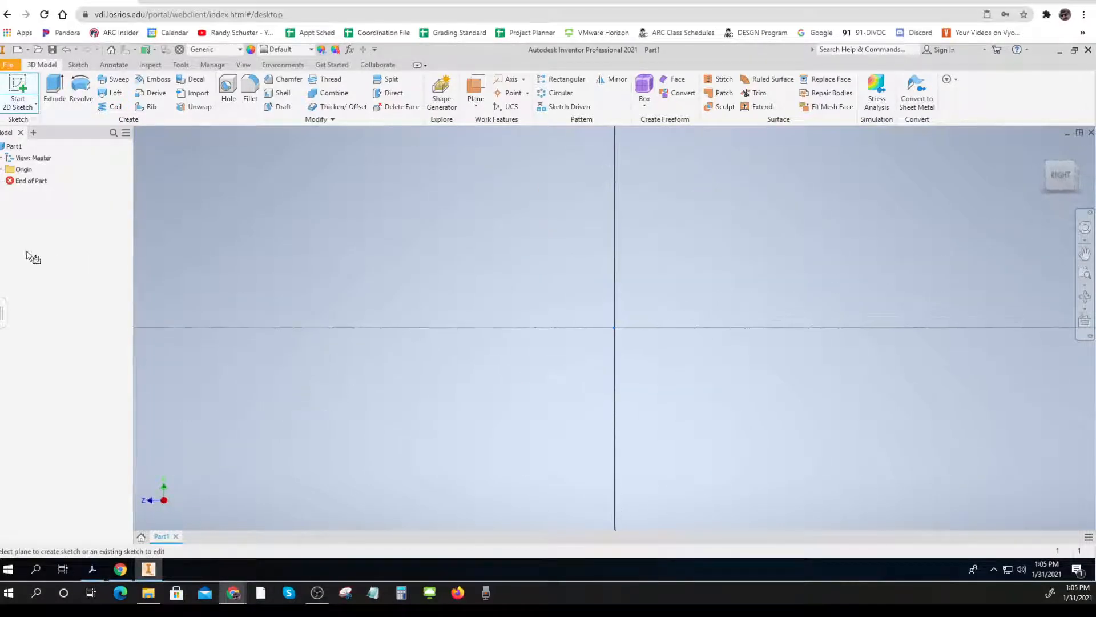
{"action": "left_click", "coordinate": [82, 87]}
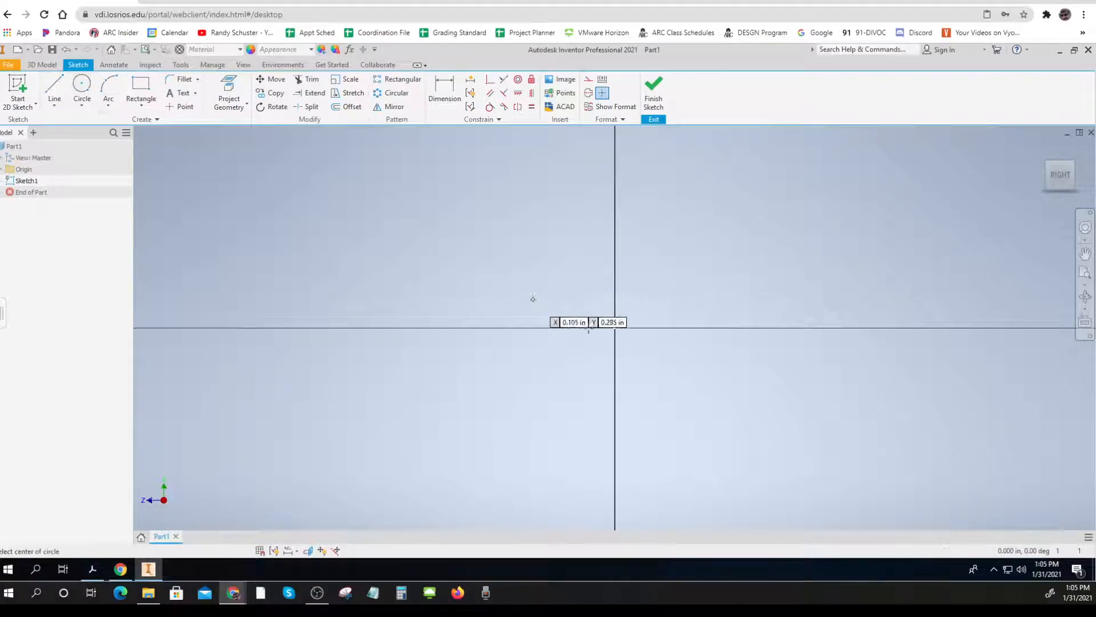
{"action": "left_click", "coordinate": [616, 328]}
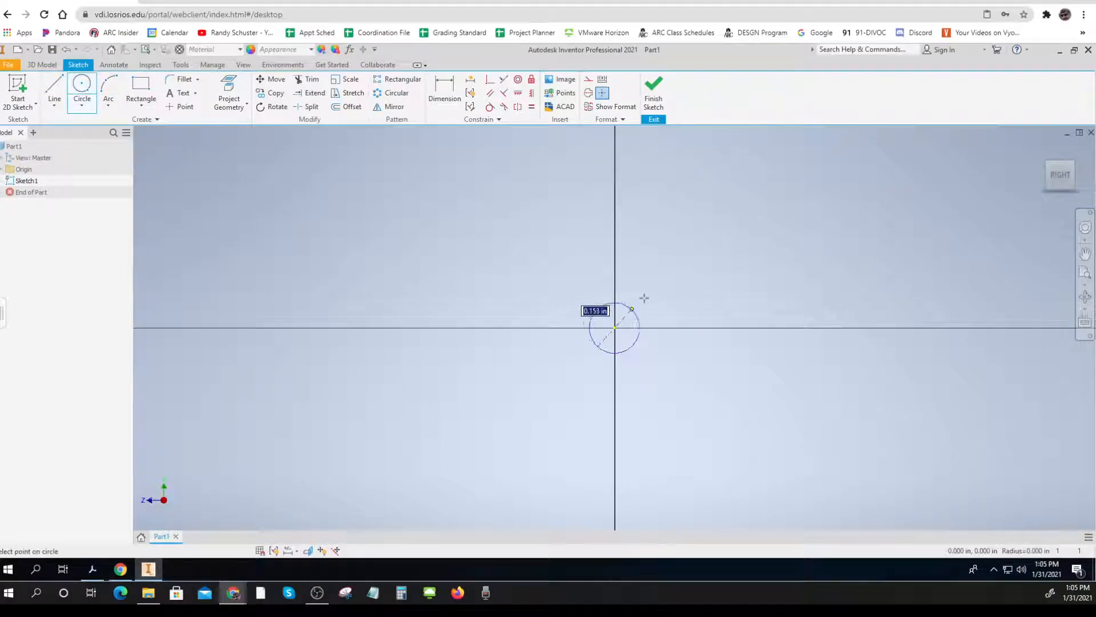
{"action": "type", "text": "1"}
{"action": "key", "text": "Return"}
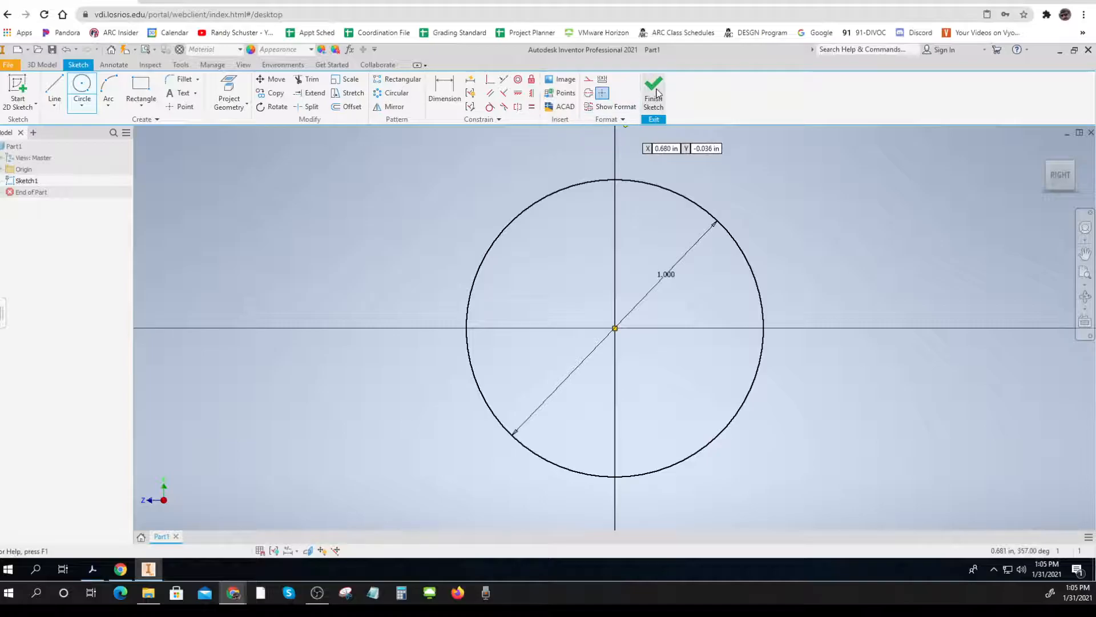
Add a concentric inner circle with a 0.800 in diameter at the origin.
{"action": "left_click", "coordinate": [615, 327]}
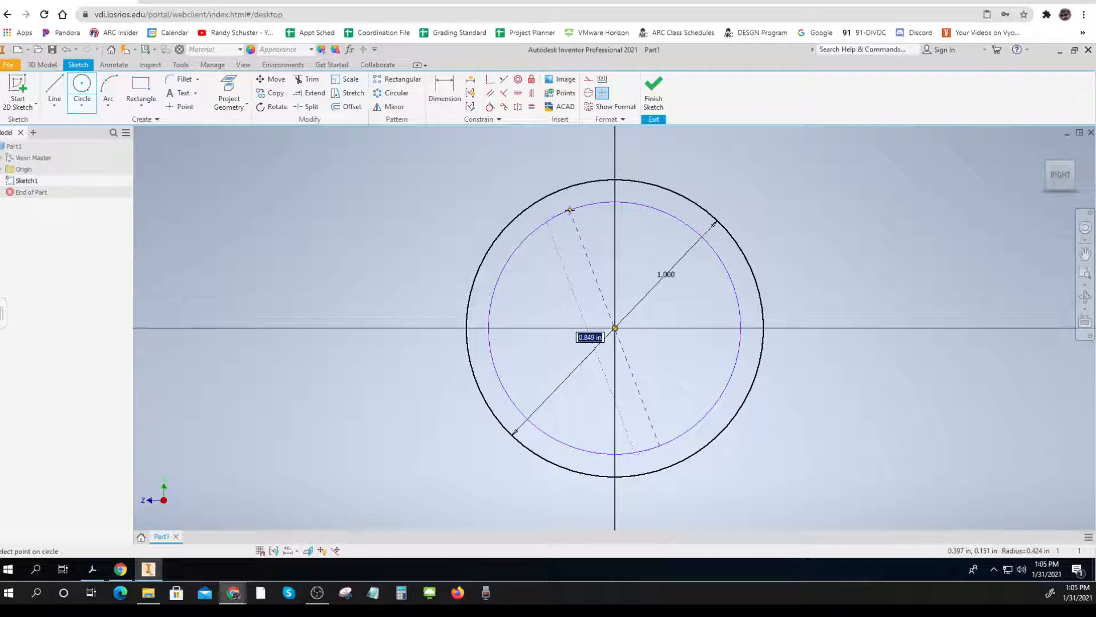
{"action": "type", "text": ".800"}
{"action": "key", "text": "Return"}
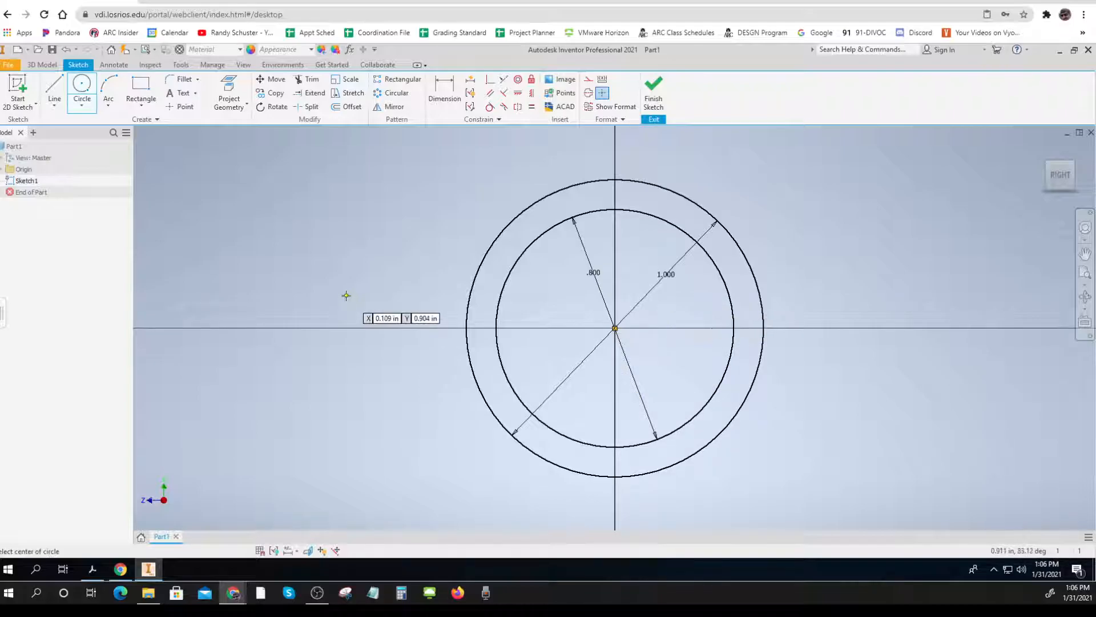
{"action": "key", "text": "Escape"}
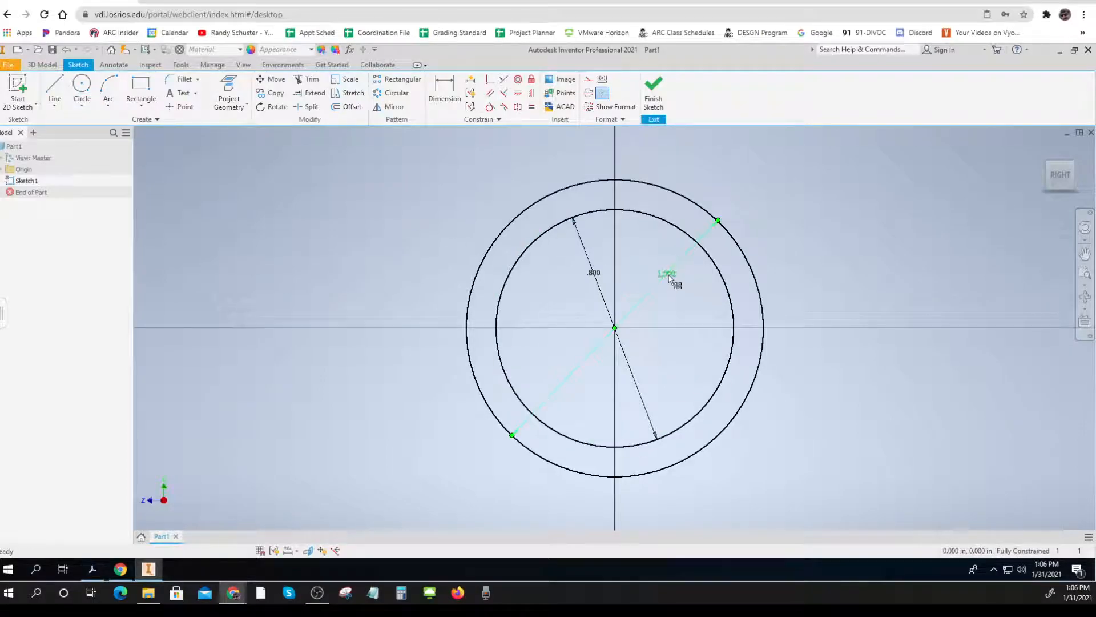
Try a 2 in diameter for the outer circle and restore it to 1 in.
{"action": "double_click", "coordinate": [669, 278]}
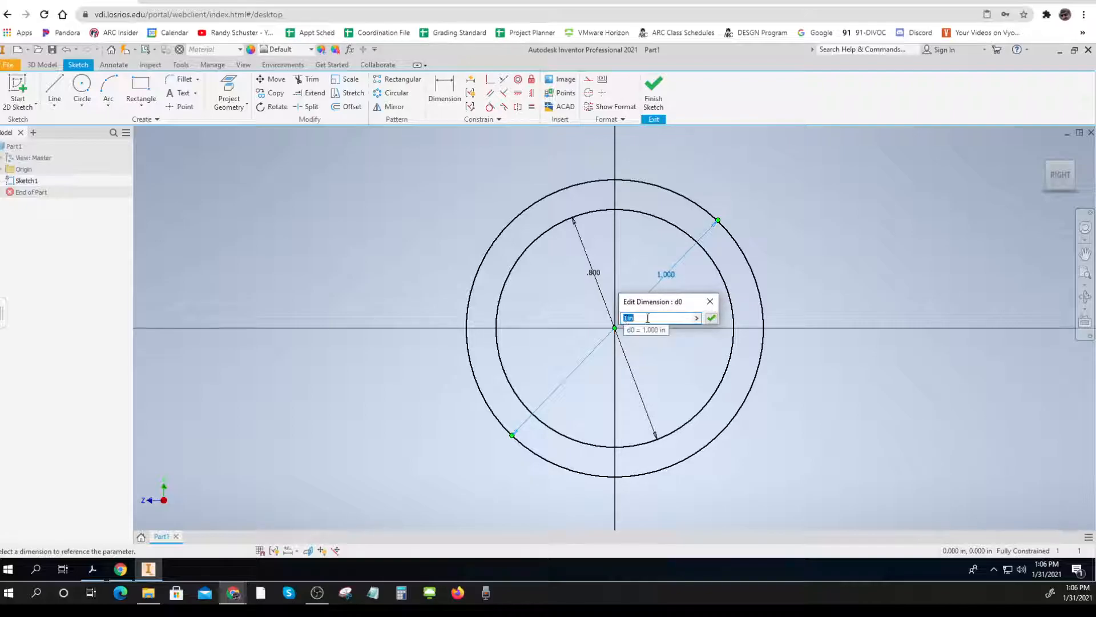
{"action": "type", "text": "2"}
{"action": "key", "text": "Return"}
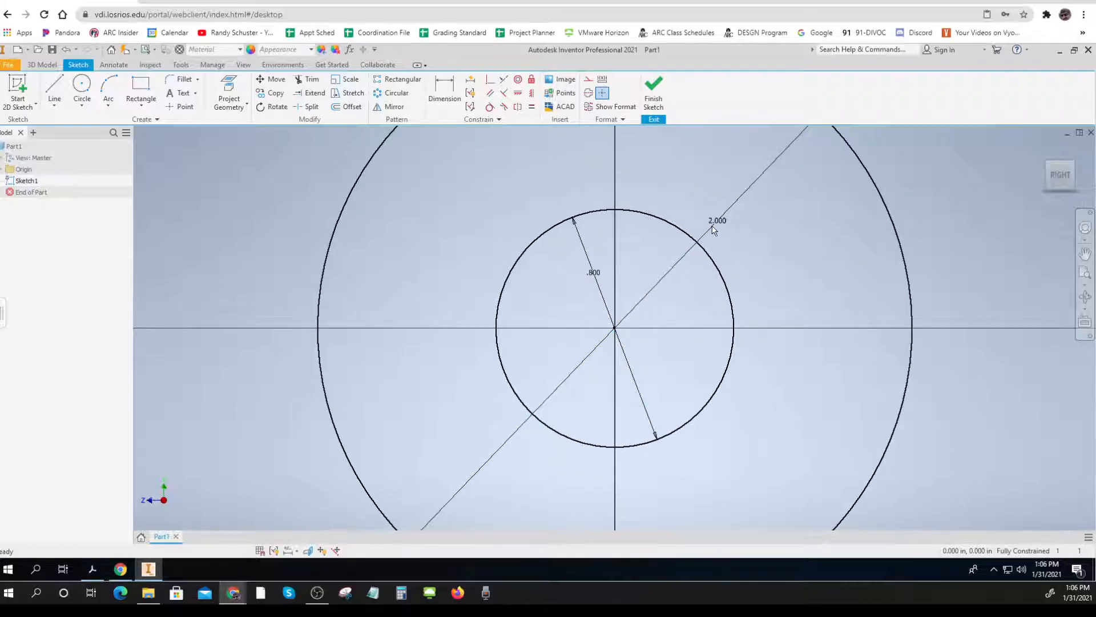
{"action": "double_click", "coordinate": [713, 231]}
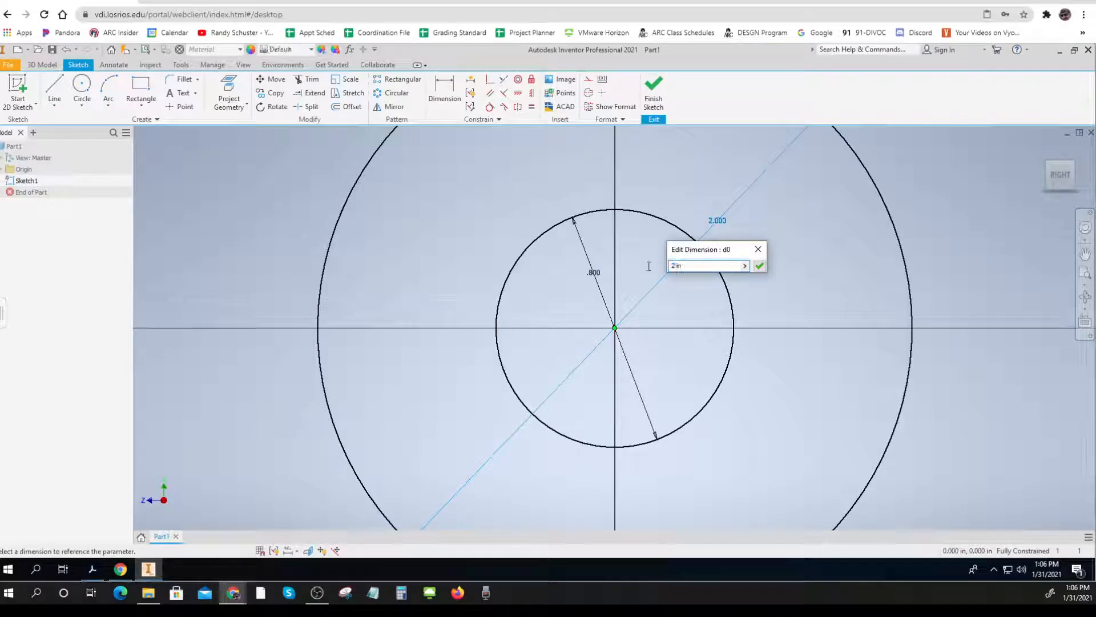
{"action": "type", "text": "1"}
{"action": "key", "text": "Return"}
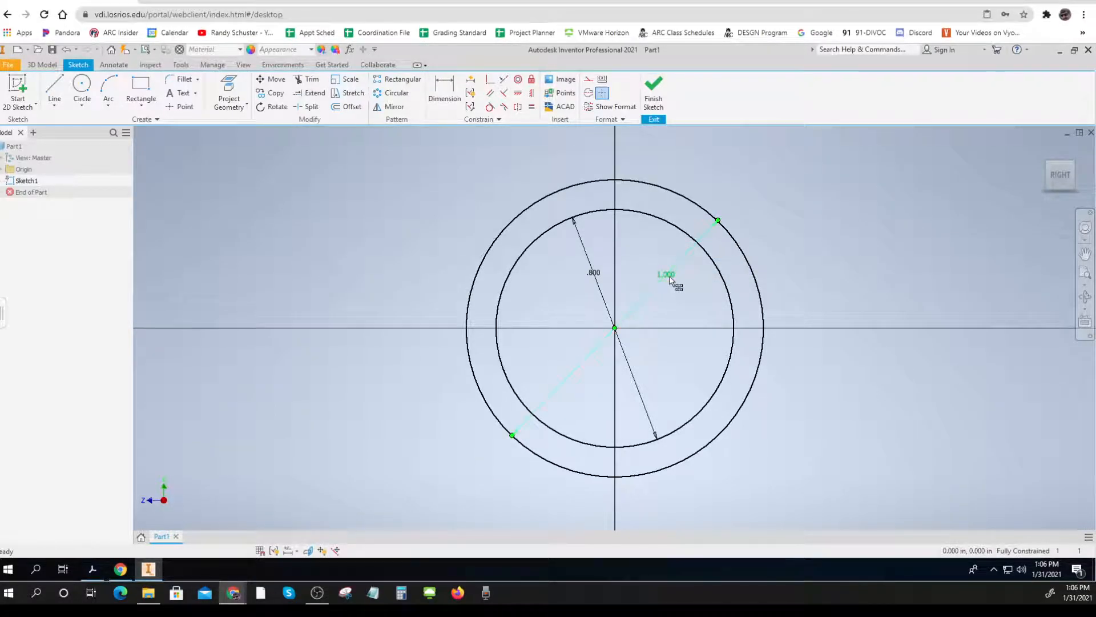
Try a 0.5 in diameter for the inner circle and restore it to 0.8 in.
{"action": "double_click", "coordinate": [594, 273]}
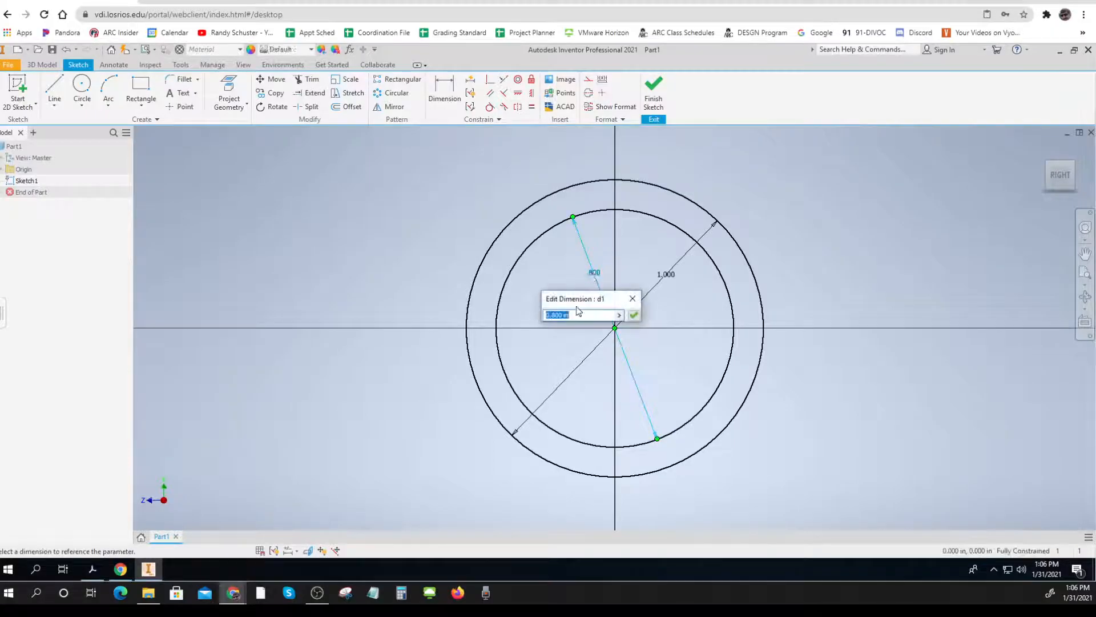
{"action": "type", "text": ".5"}
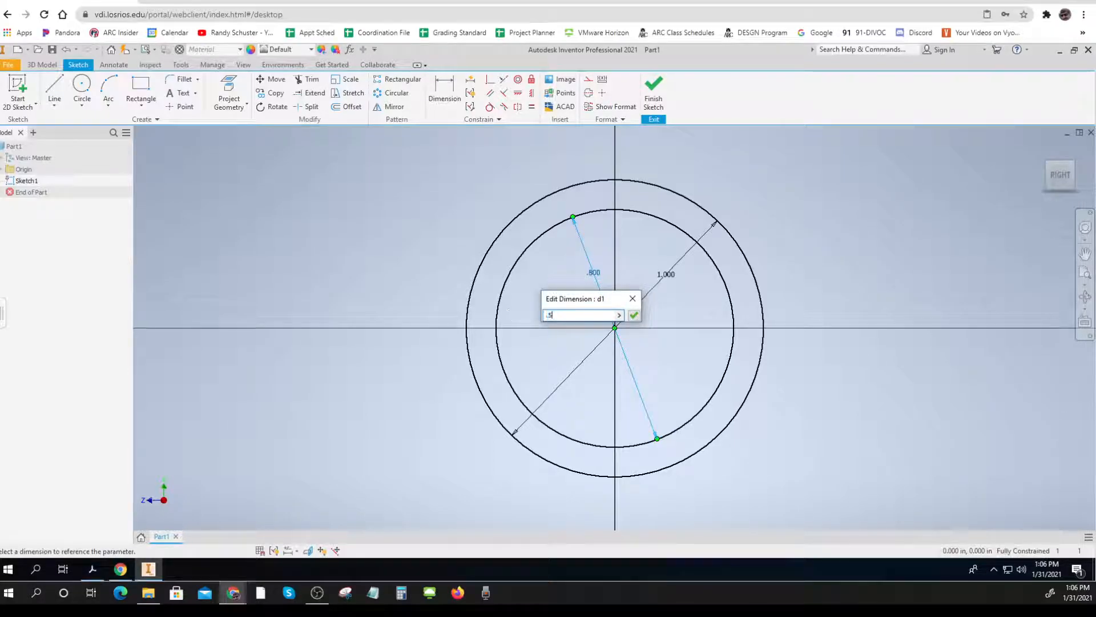
{"action": "key", "text": "Return"}
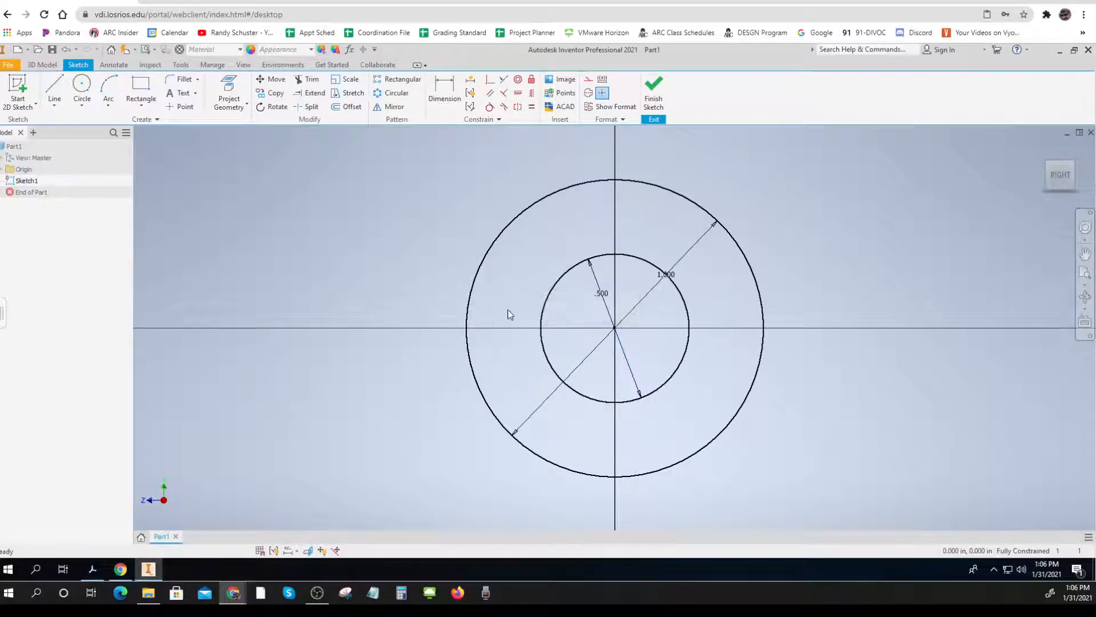
{"action": "double_click", "coordinate": [601, 294]}
{"action": "type", "text": "."}
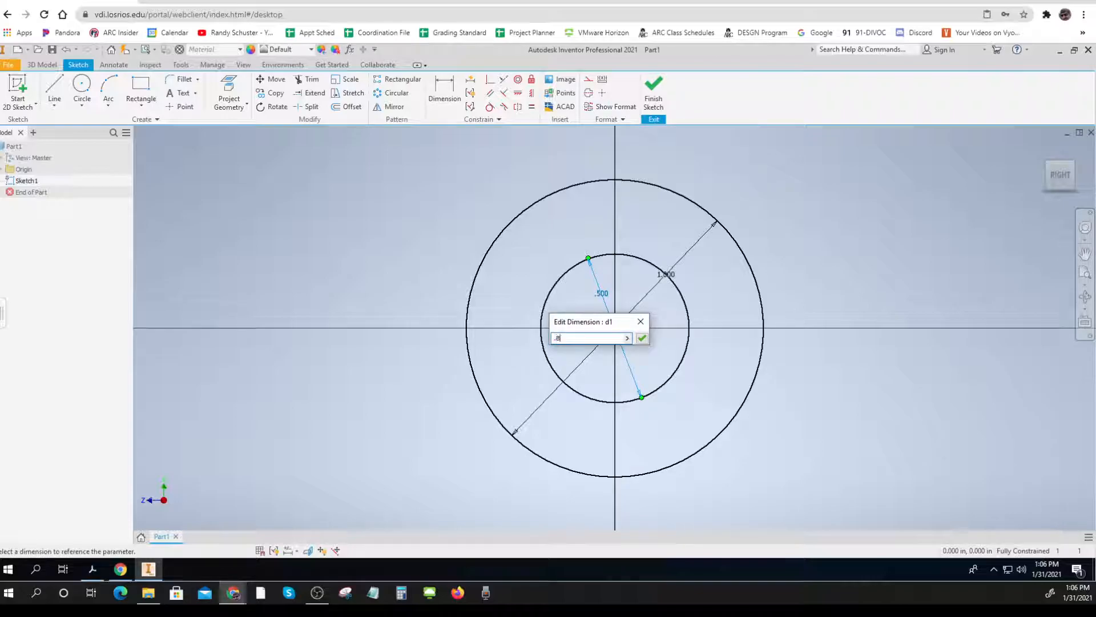
{"action": "type", "text": "8"}
{"action": "key", "text": "Return"}
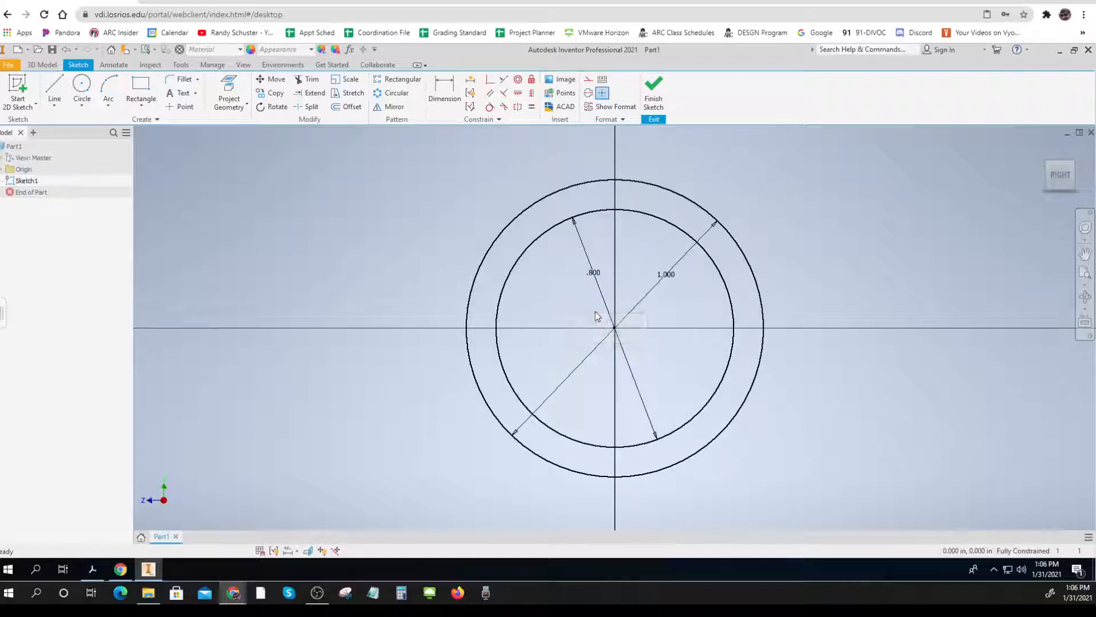
Check the outer circle's diameter dimension and finish the sketch.
{"action": "double_click", "coordinate": [666, 276]}
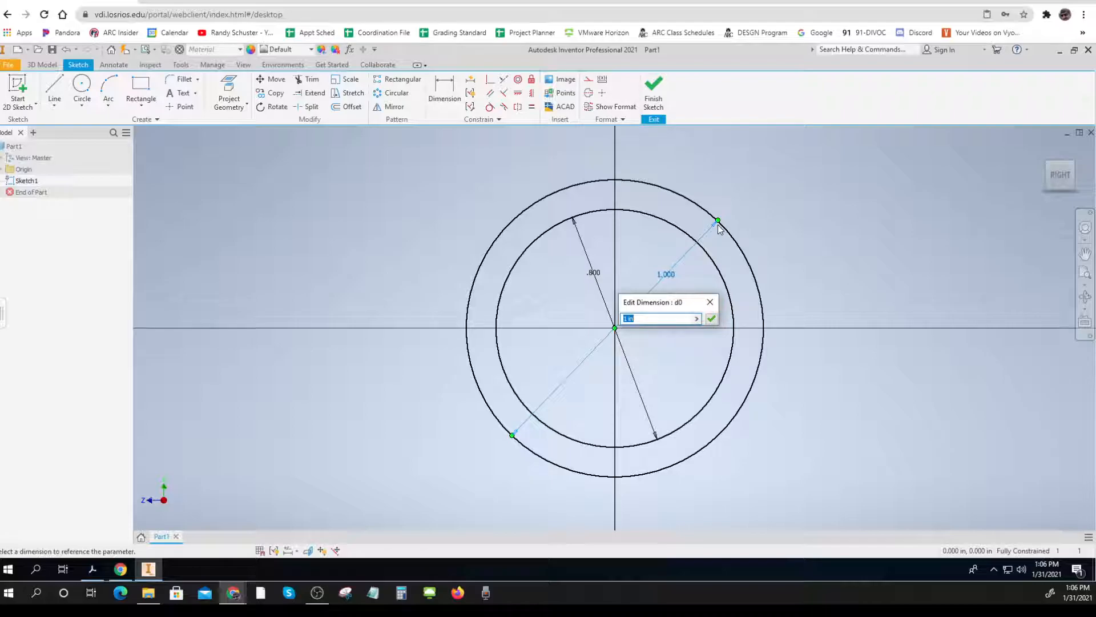
{"action": "left_click", "coordinate": [712, 318]}
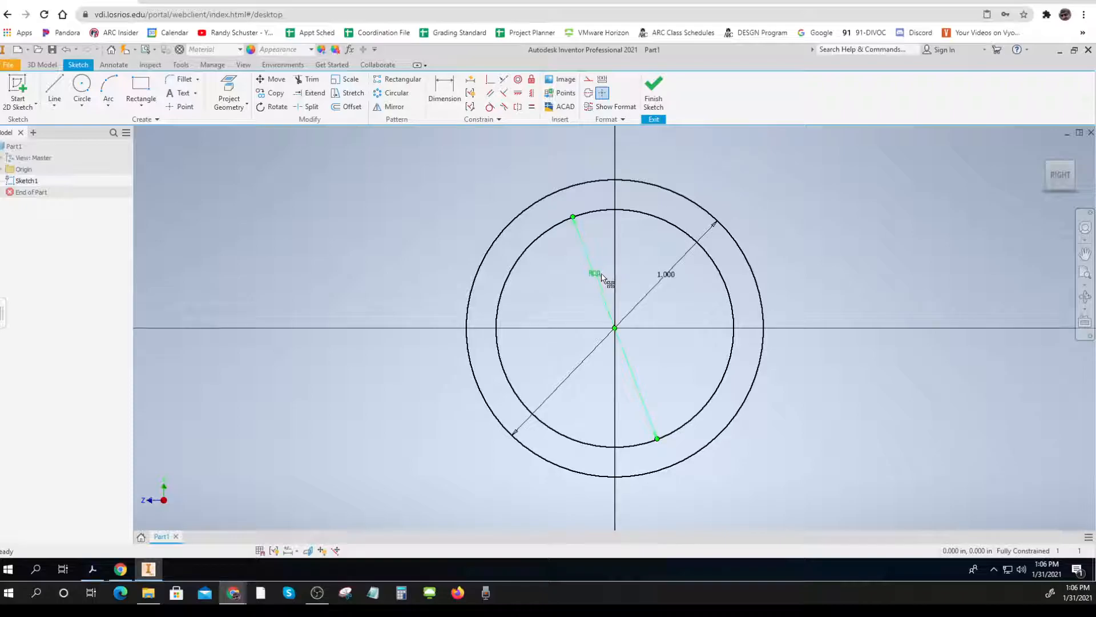
{"action": "left_click", "coordinate": [653, 91]}
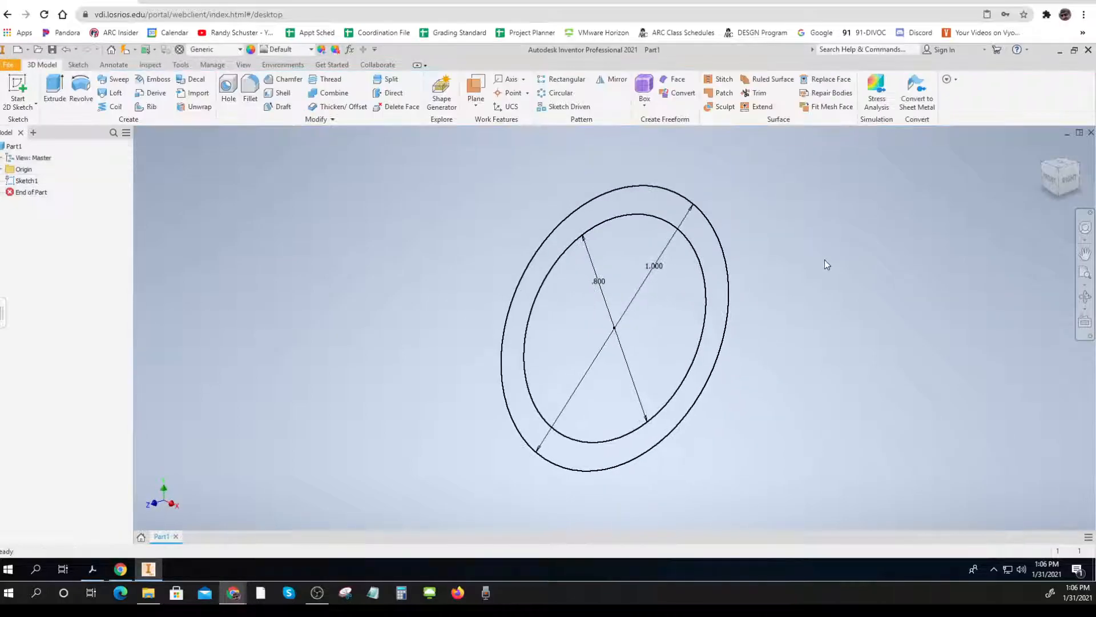
Start an Extrude of the ring-shaped profile between the two concentric circles.
{"action": "scroll", "coordinate": [817, 317], "scroll_direction": "up", "scroll_amount": 3}
{"action": "scroll", "coordinate": [817, 317], "scroll_direction": "down", "scroll_amount": 5}
{"action": "scroll", "coordinate": [817, 315], "scroll_direction": "down", "scroll_amount": 2}
{"action": "middle_click_drag", "start_coordinate": [817, 315], "coordinate": [607, 303]}
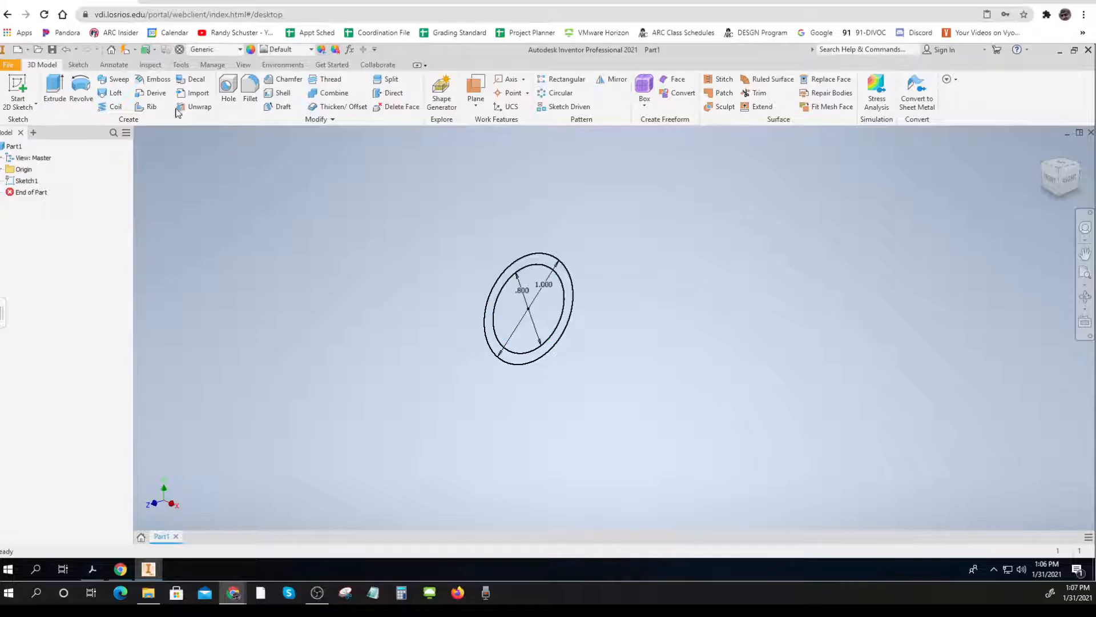
{"action": "left_click", "coordinate": [49, 84]}
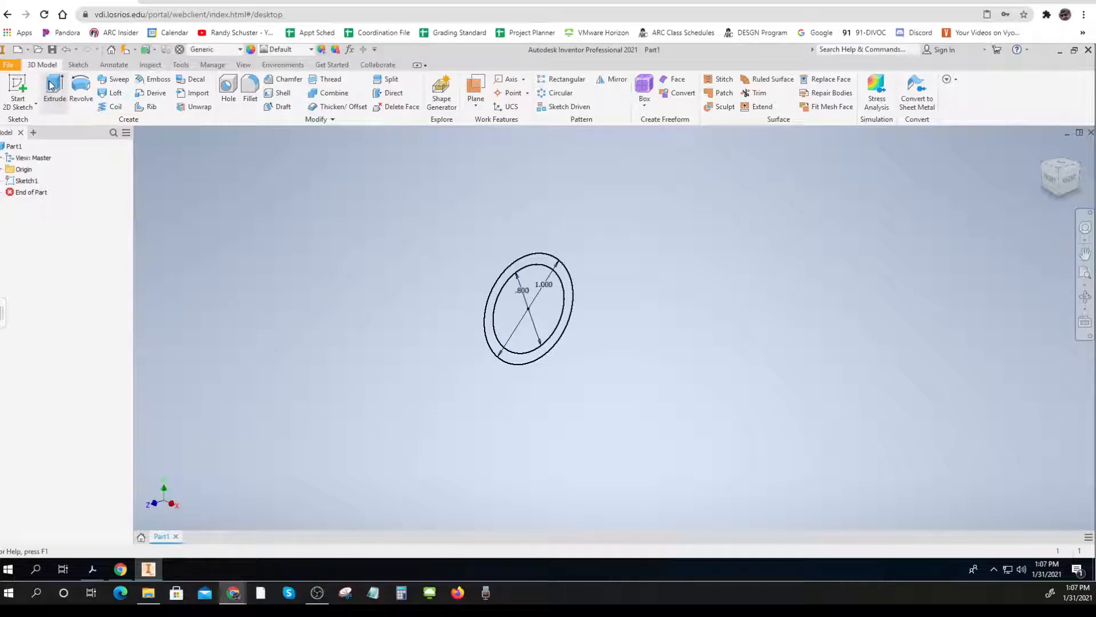
{"action": "left_click", "coordinate": [540, 264]}
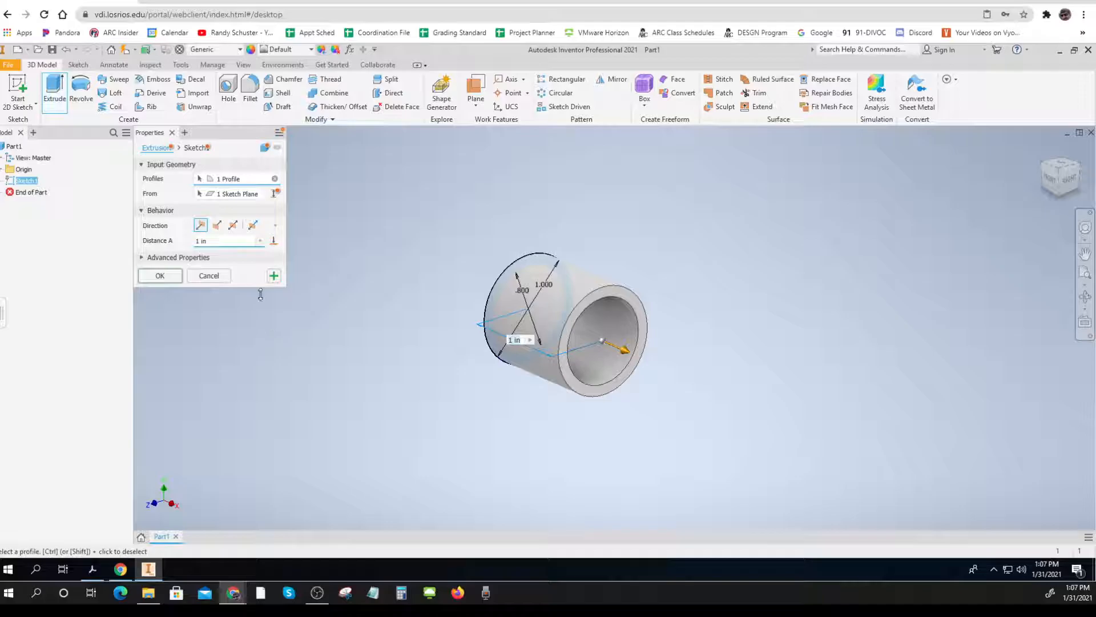
Try the flipped and symmetric extrusion directions and restore the default direction.
{"action": "left_click", "coordinate": [217, 226]}
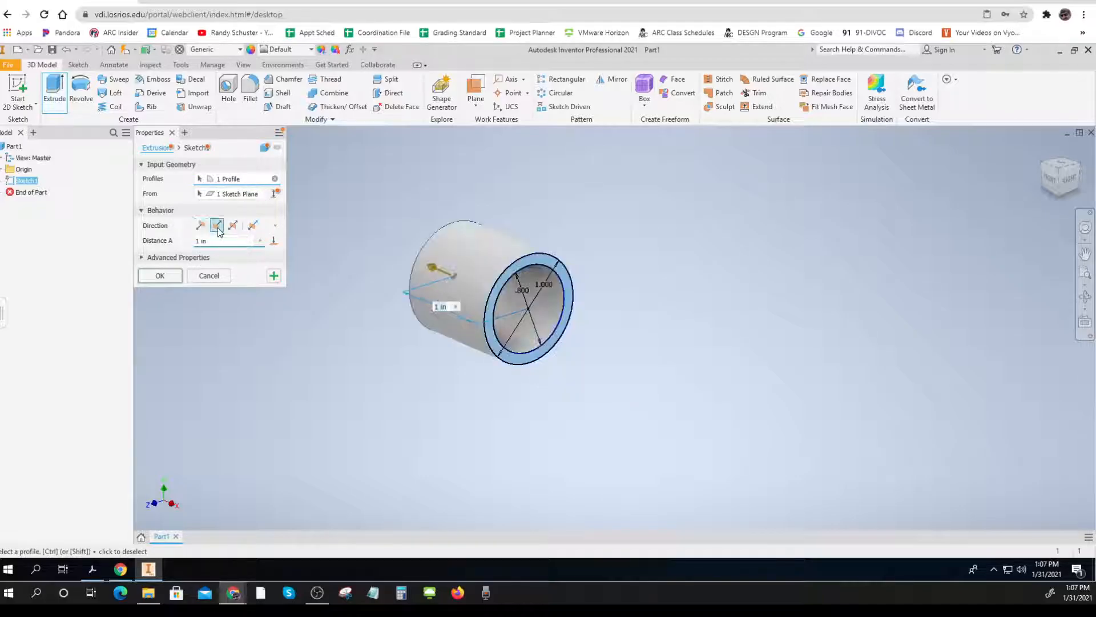
{"action": "left_click", "coordinate": [233, 226]}
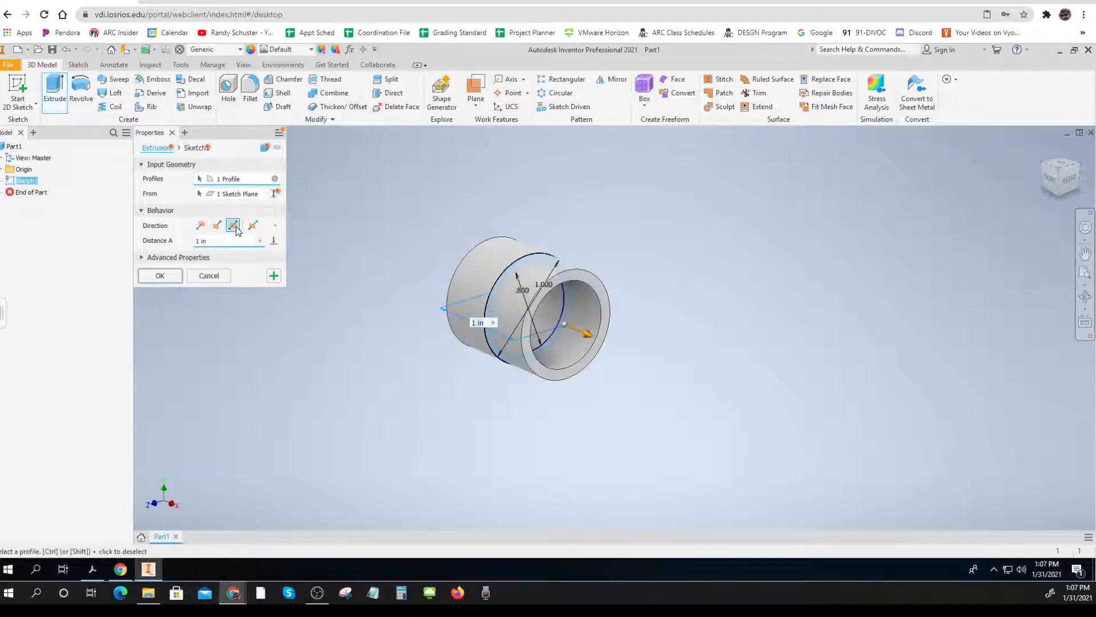
{"action": "left_click", "coordinate": [200, 225]}
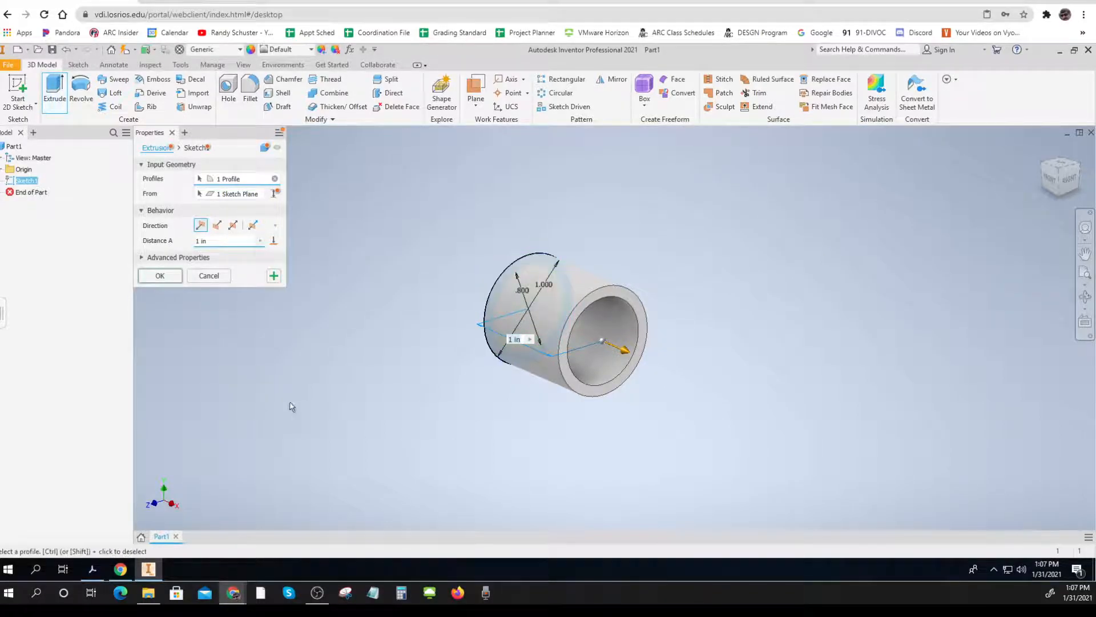
Set the ring's extrusion distance to 1.5 in and create the hollow cylinder.
{"action": "left_click_drag", "start_coordinate": [209, 241], "coordinate": [189, 240]}
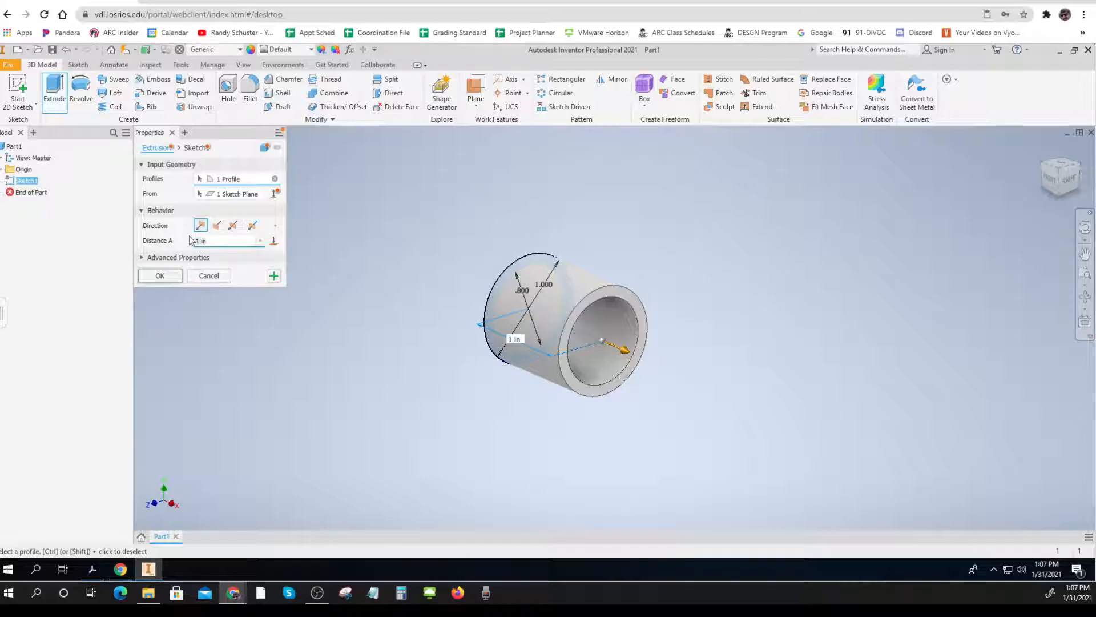
{"action": "type", "text": "1.5"}
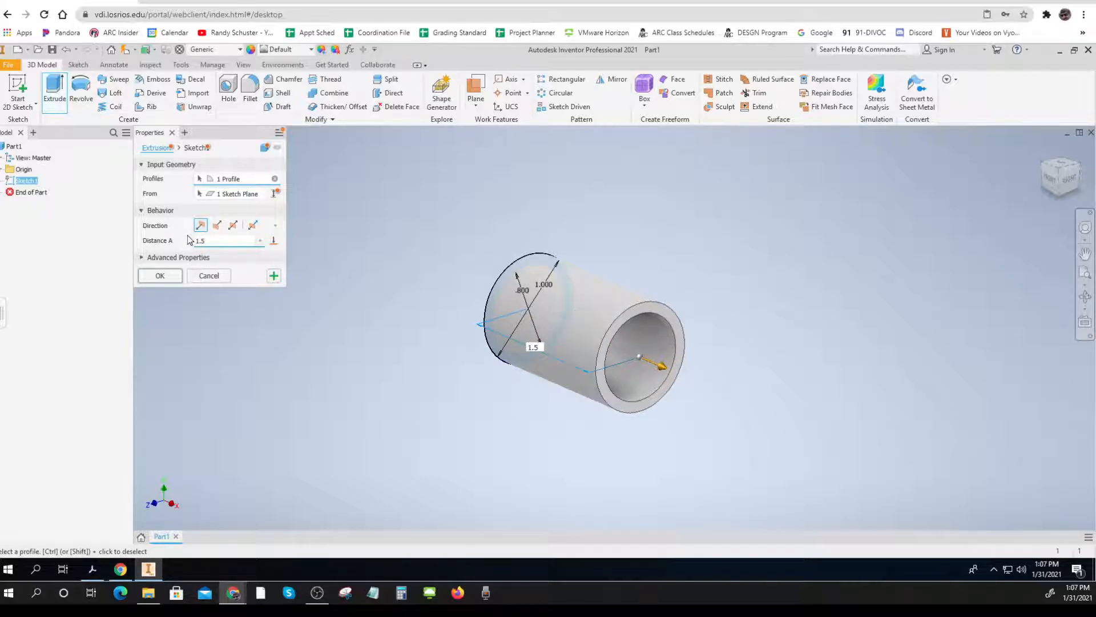
{"action": "left_click", "coordinate": [160, 276]}
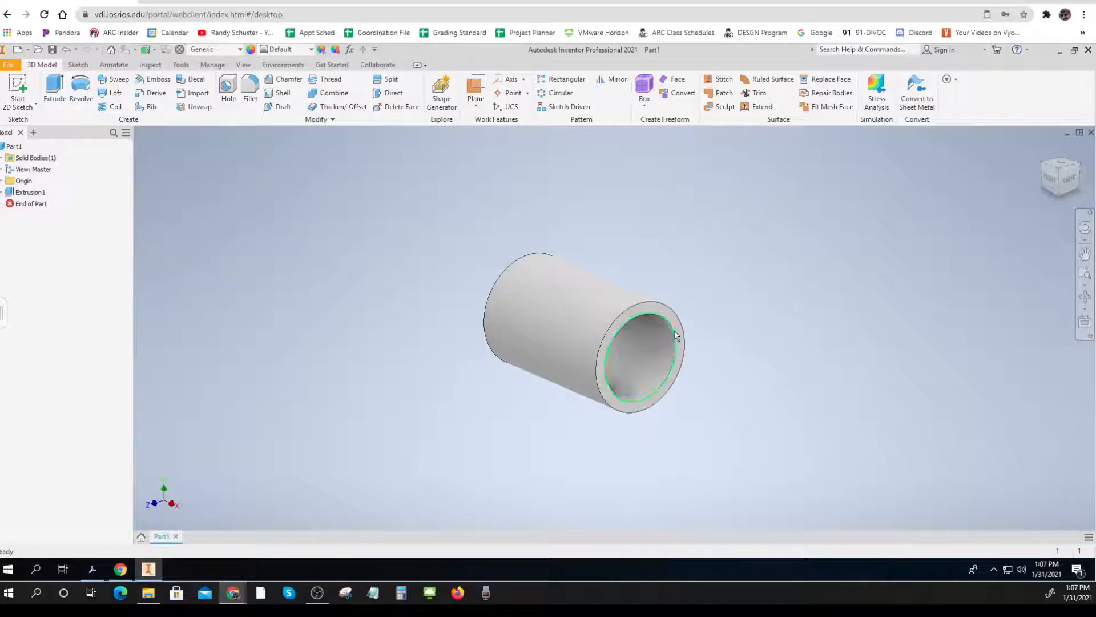
{"action": "scroll", "coordinate": [676, 335], "scroll_direction": "down", "scroll_amount": 3}
{"action": "scroll", "coordinate": [664, 325], "scroll_direction": "up", "scroll_amount": 8}
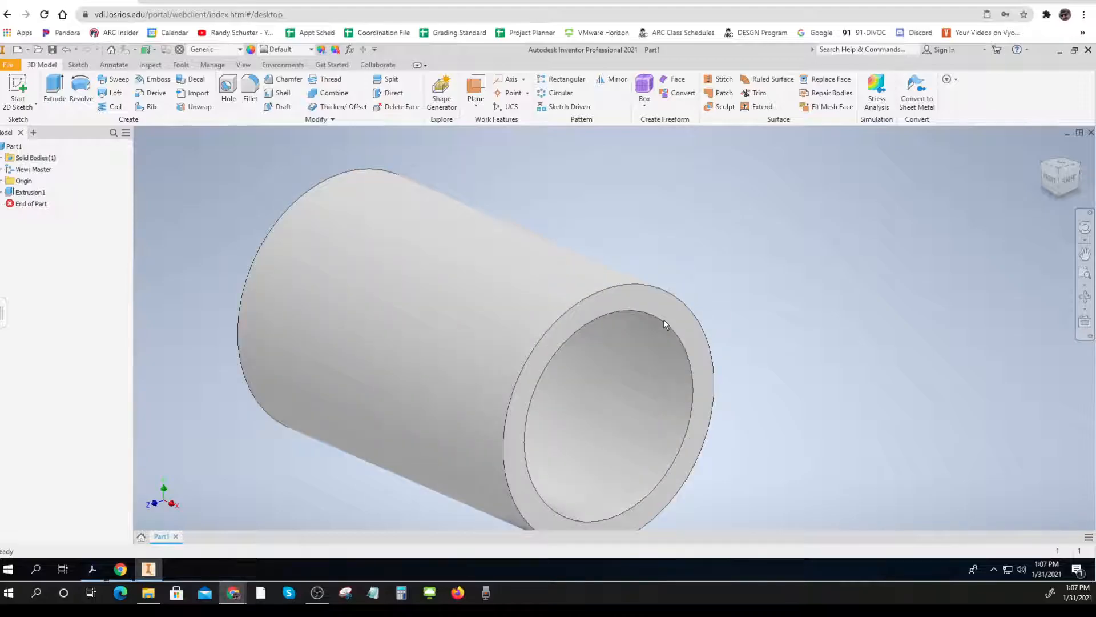
{"action": "scroll", "coordinate": [664, 319], "scroll_direction": "down", "scroll_amount": 3}
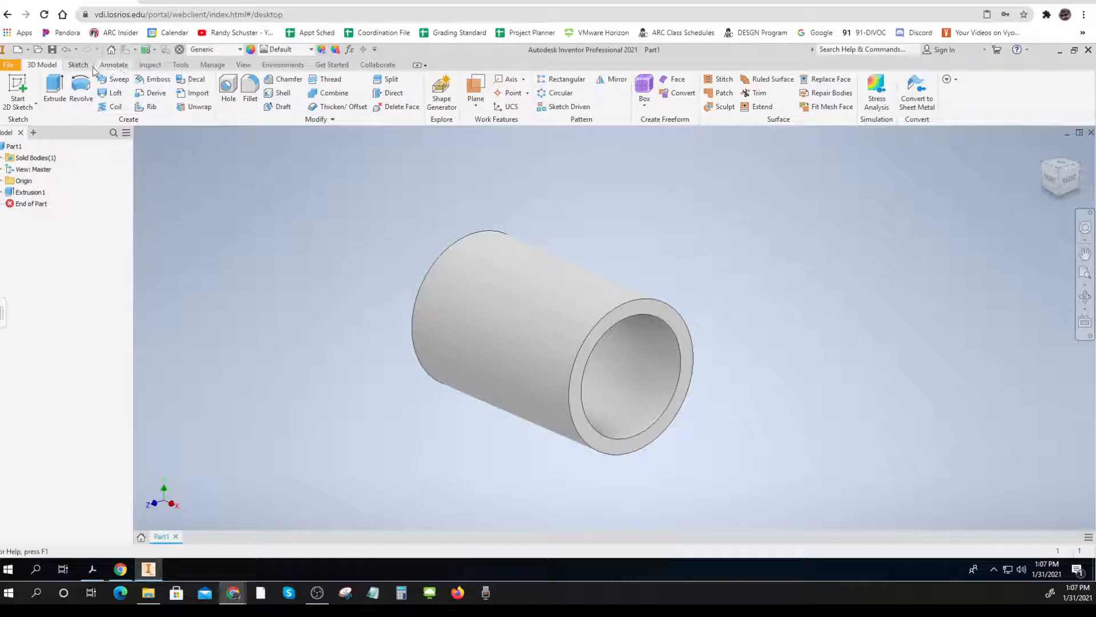
{"action": "left_click", "coordinate": [150, 65]}
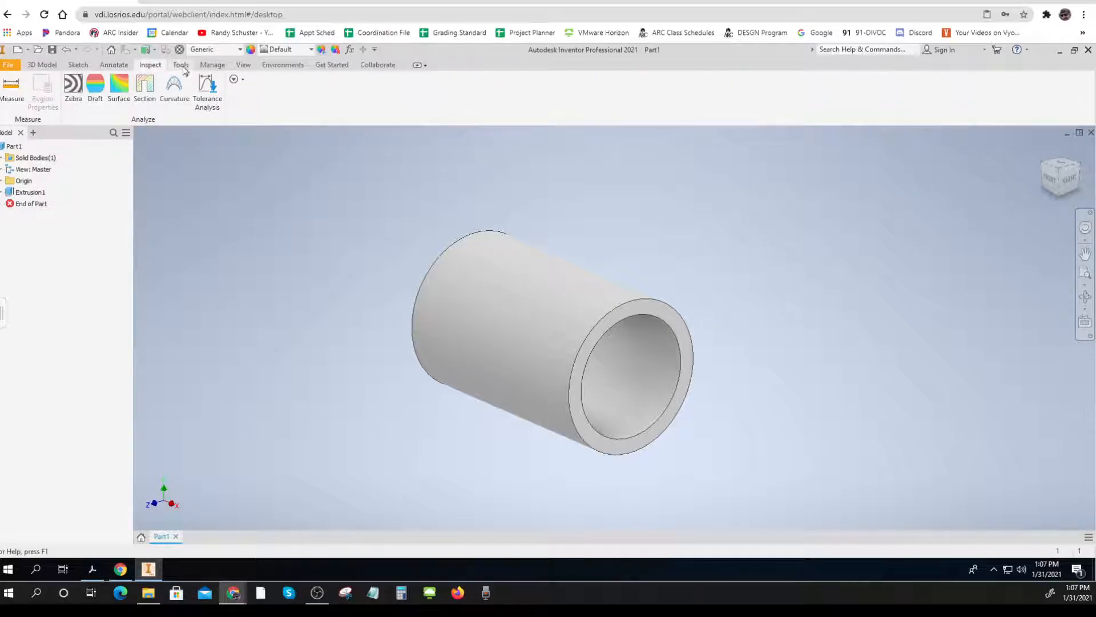
{"action": "left_click", "coordinate": [182, 66]}
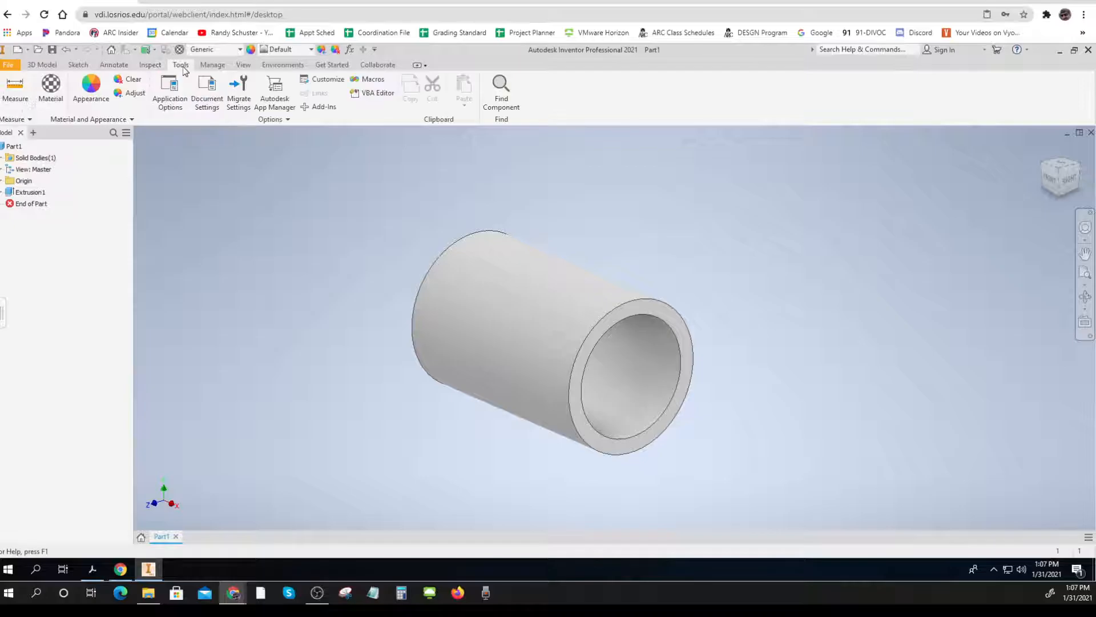
{"action": "left_click", "coordinate": [216, 66]}
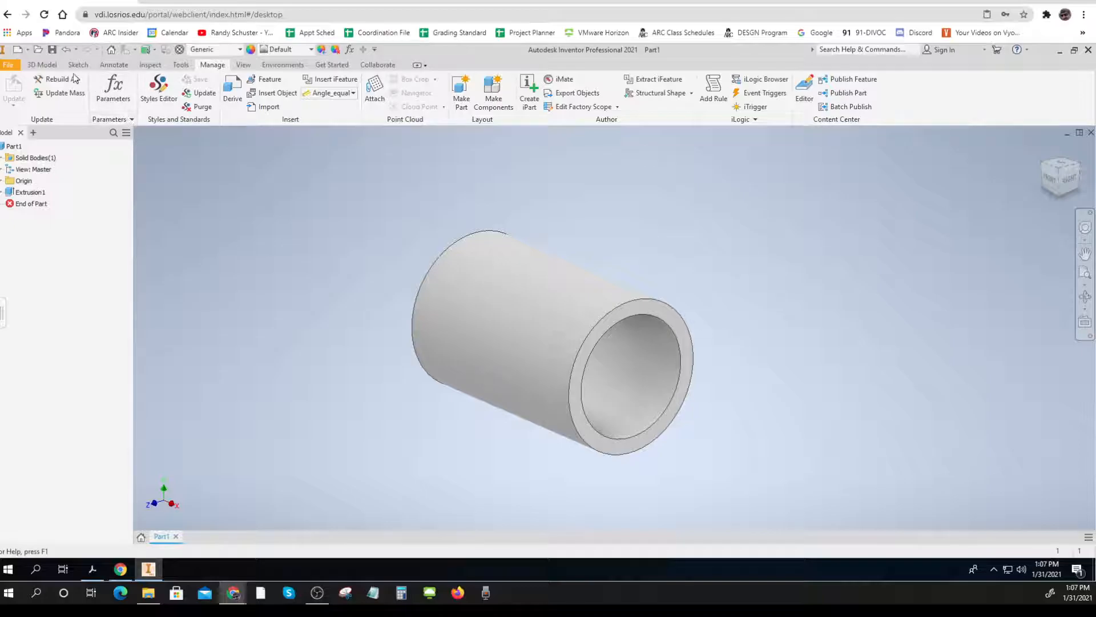
{"action": "left_click", "coordinate": [41, 65]}
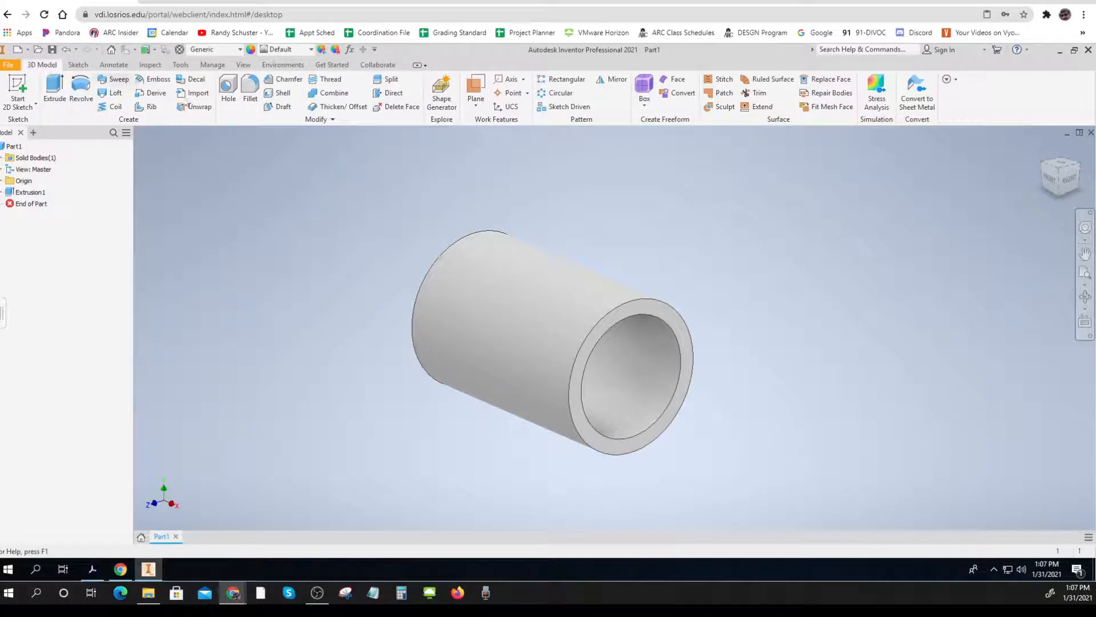
Make the Parameters command group available among the 3D modelling commands and open the parameter table.
{"action": "left_click", "coordinate": [956, 80]}
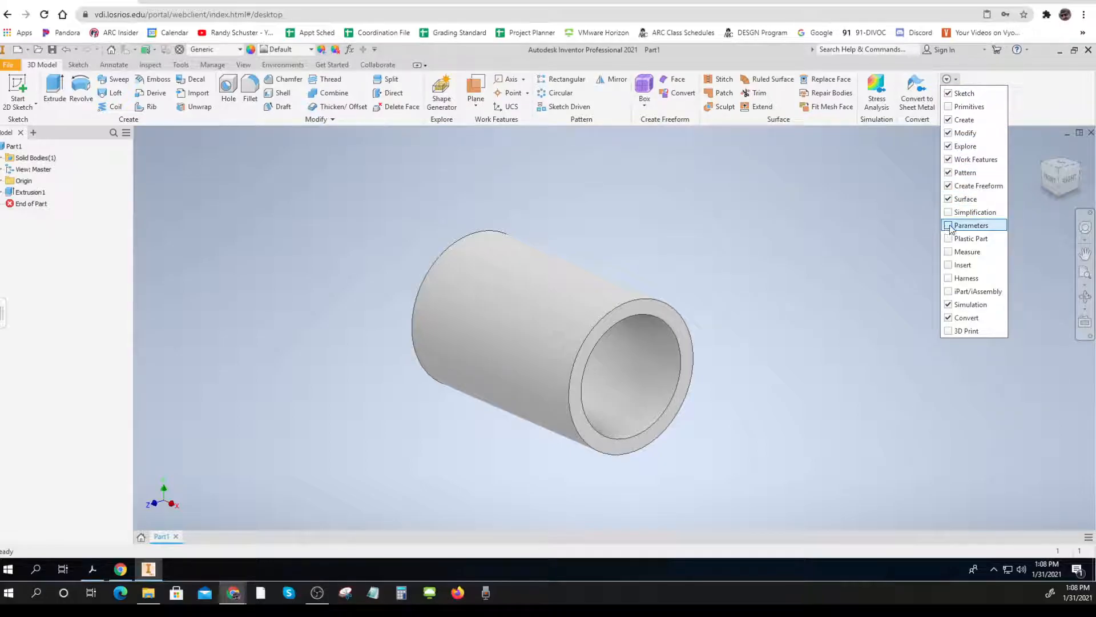
{"action": "left_click", "coordinate": [958, 80]}
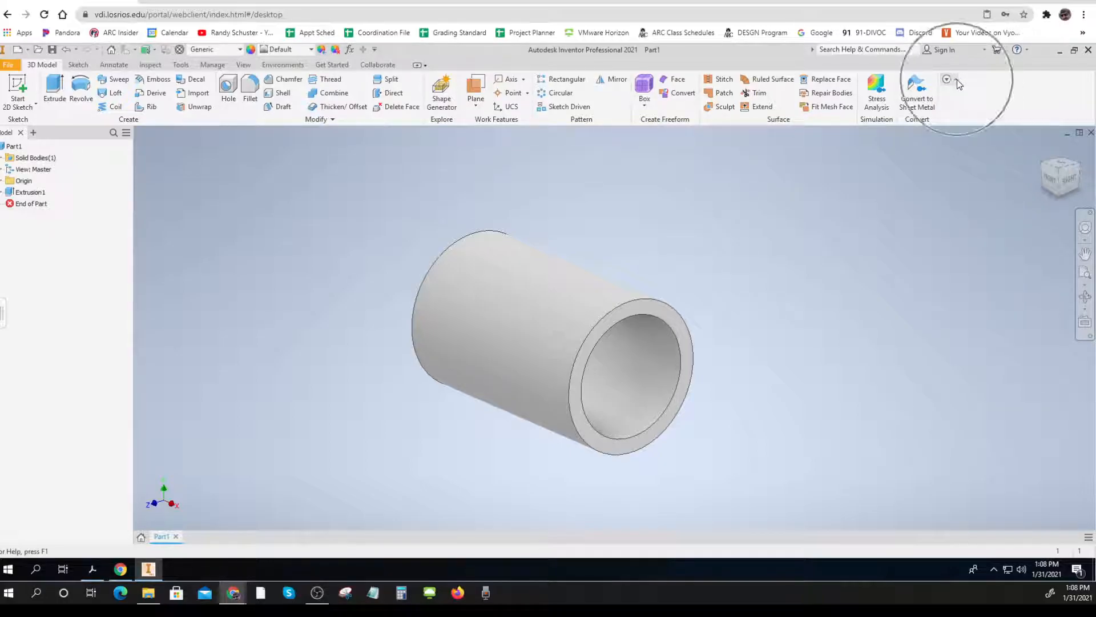
{"action": "left_click", "coordinate": [957, 80]}
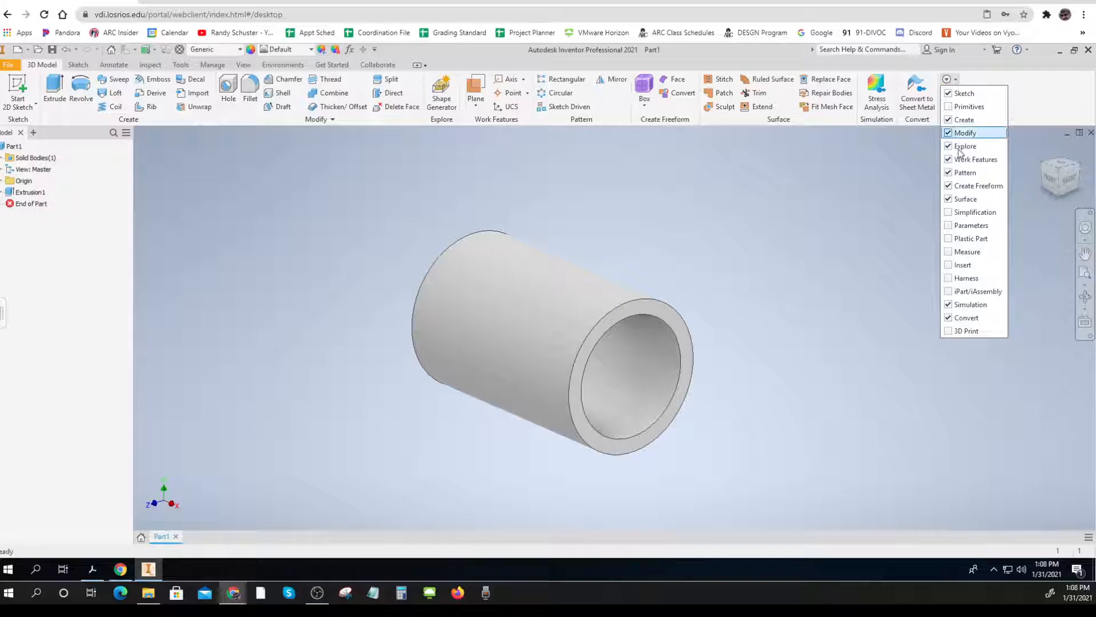
{"action": "left_click", "coordinate": [949, 225]}
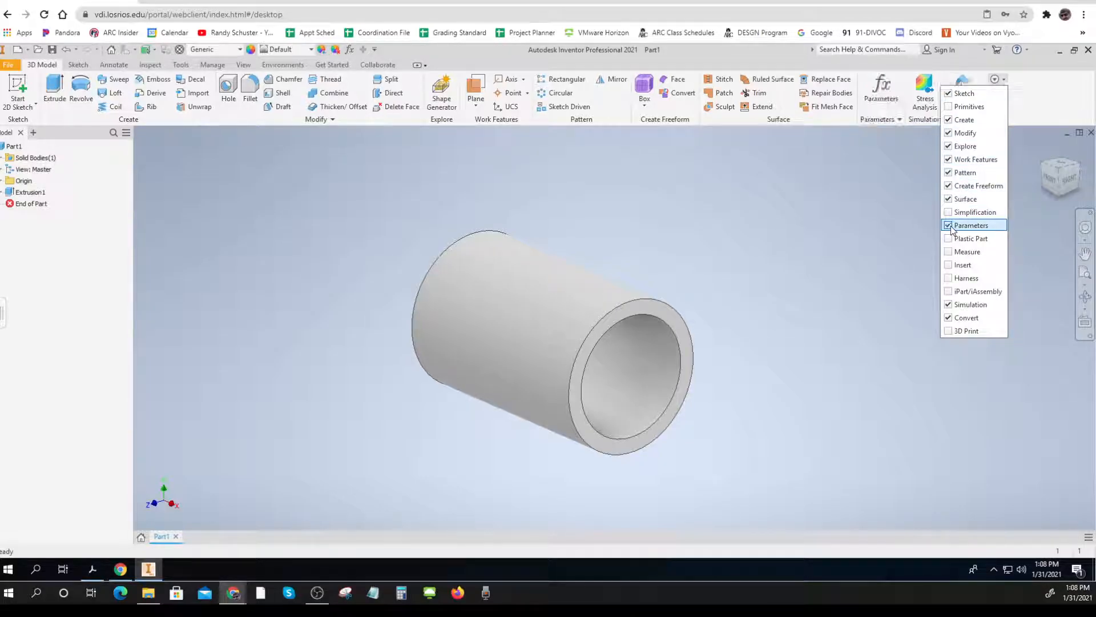
{"action": "left_click", "coordinate": [884, 94]}
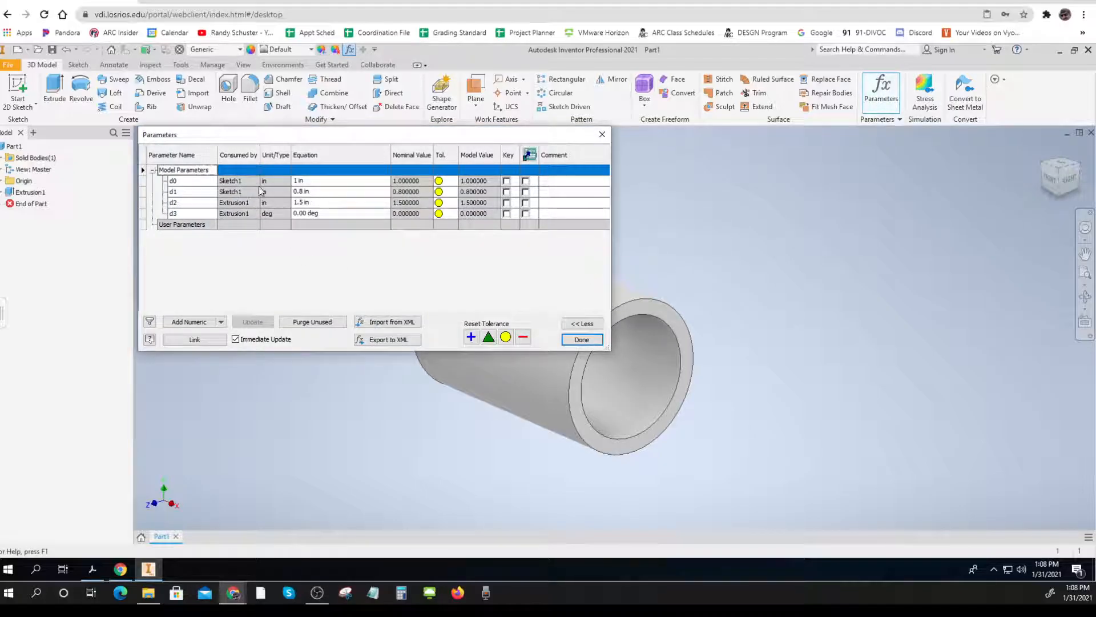
Enter "Outside Diameter" as the comment for parameter d0.
{"action": "left_click", "coordinate": [568, 182]}
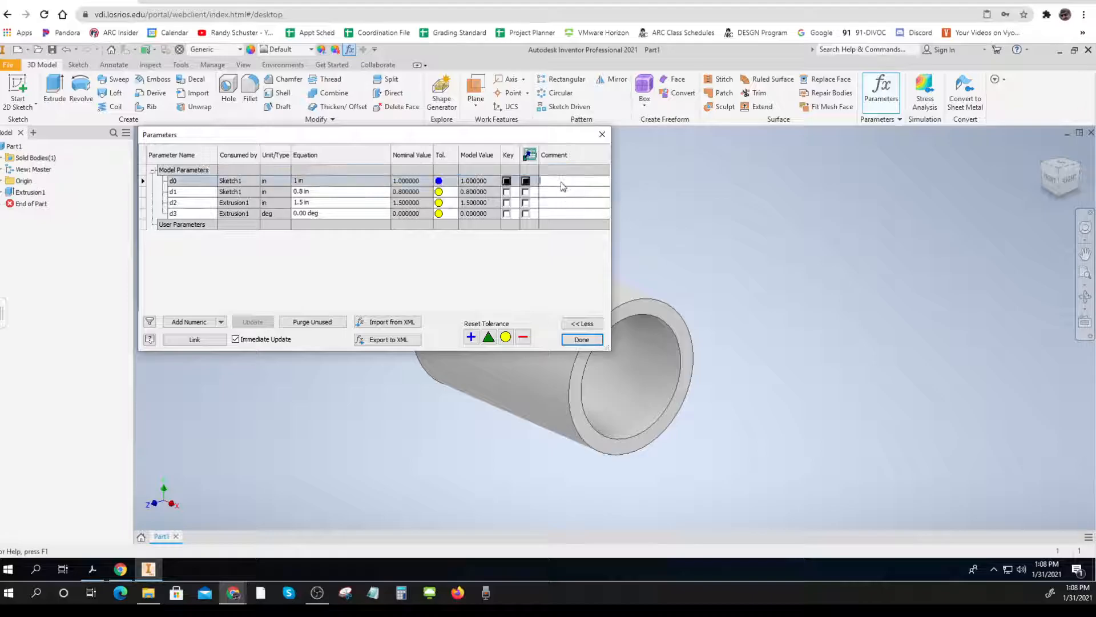
{"action": "type", "text": "Outside"}
{"action": "type", "text": " diamer"}
{"action": "type", "text": "e"}
{"action": "type", "text": "D"}
Enter "Inside Diameter" as the comment for parameter d1.
{"action": "left_click", "coordinate": [573, 192]}
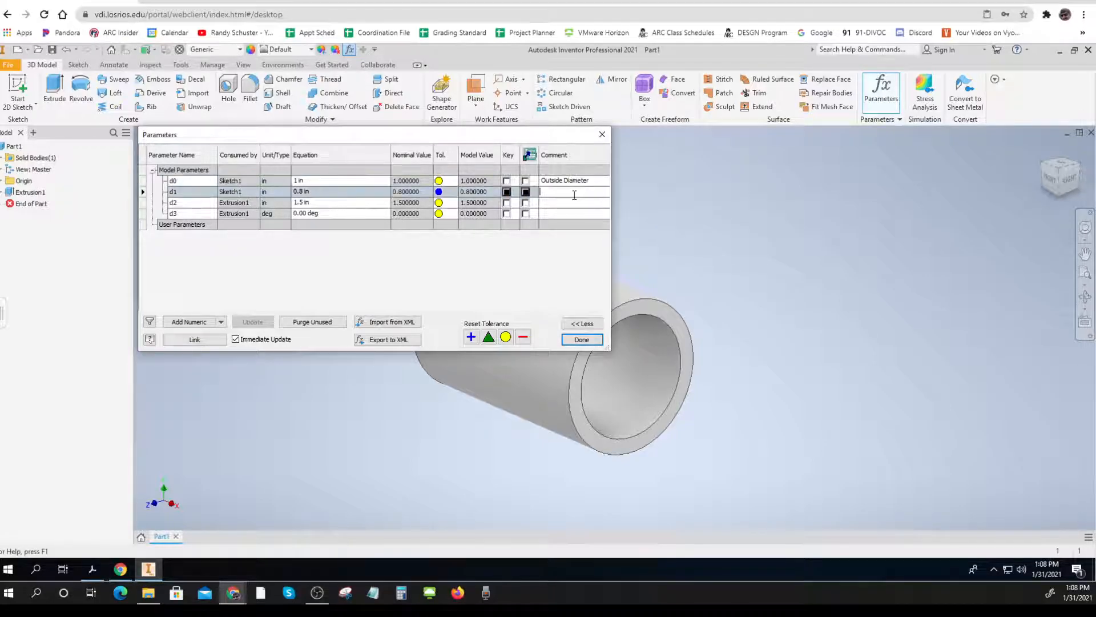
{"action": "type", "text": "Inside diameter"}
{"action": "left_click", "coordinate": [563, 193]}
{"action": "key", "text": "BackSpace"}
{"action": "type", "text": "D"}
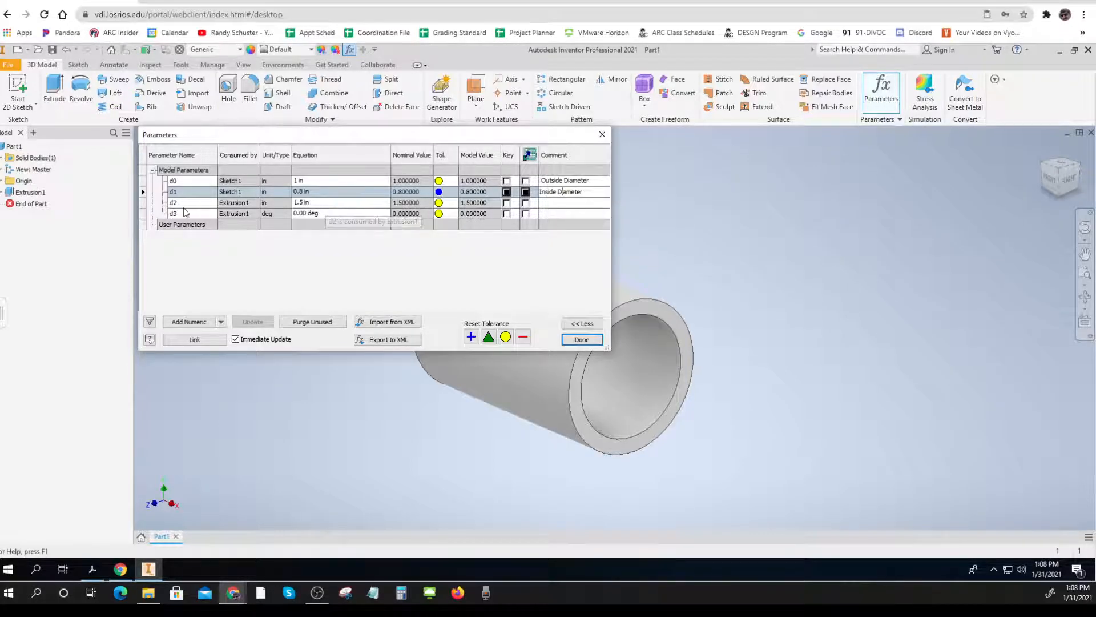
Comment parameter d2 as "Pipe Length" and d3 as "Pipe Taper", and close the parameter table.
{"action": "left_click", "coordinate": [553, 204]}
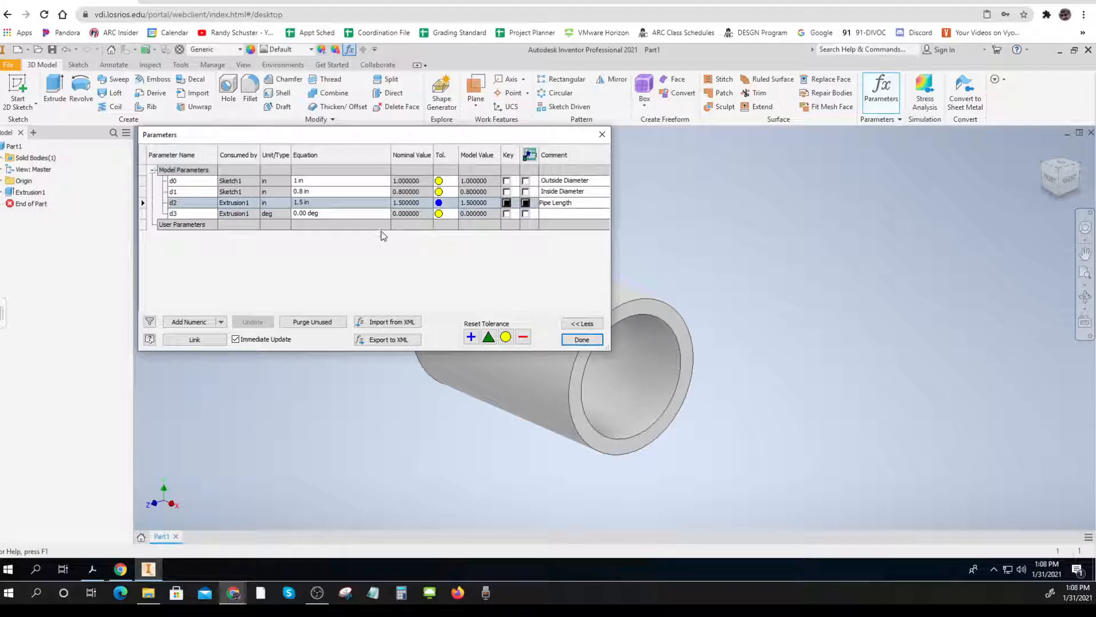
{"action": "left_click", "coordinate": [557, 214]}
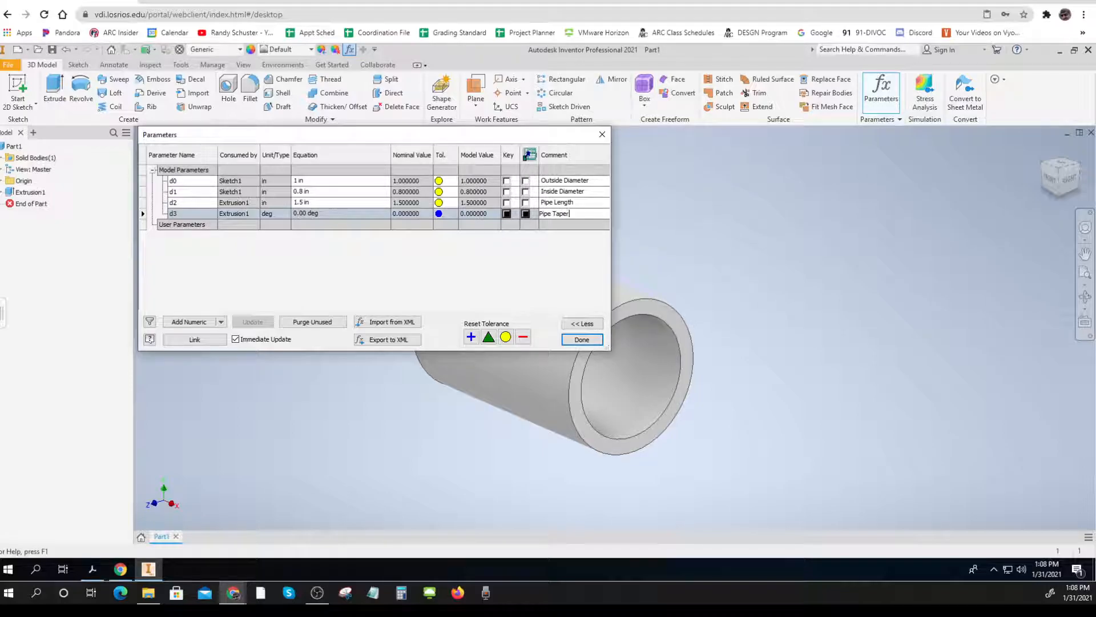
{"action": "left_click", "coordinate": [582, 342]}
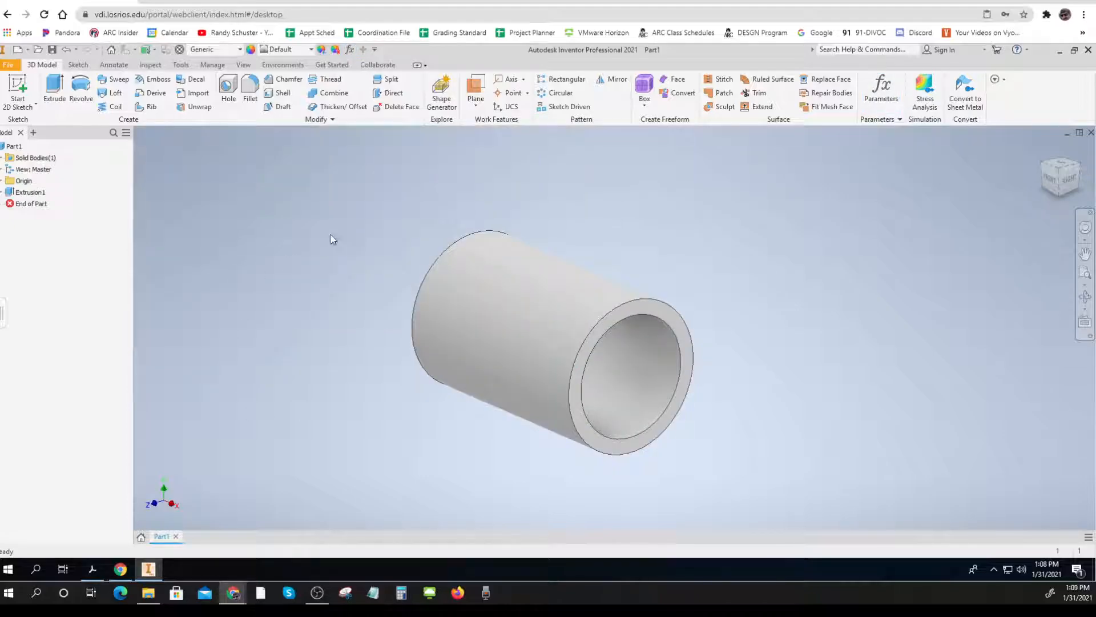
Reopen the parameter table and set the pipe length parameter d2 to 2 in.
{"action": "left_click", "coordinate": [881, 91]}
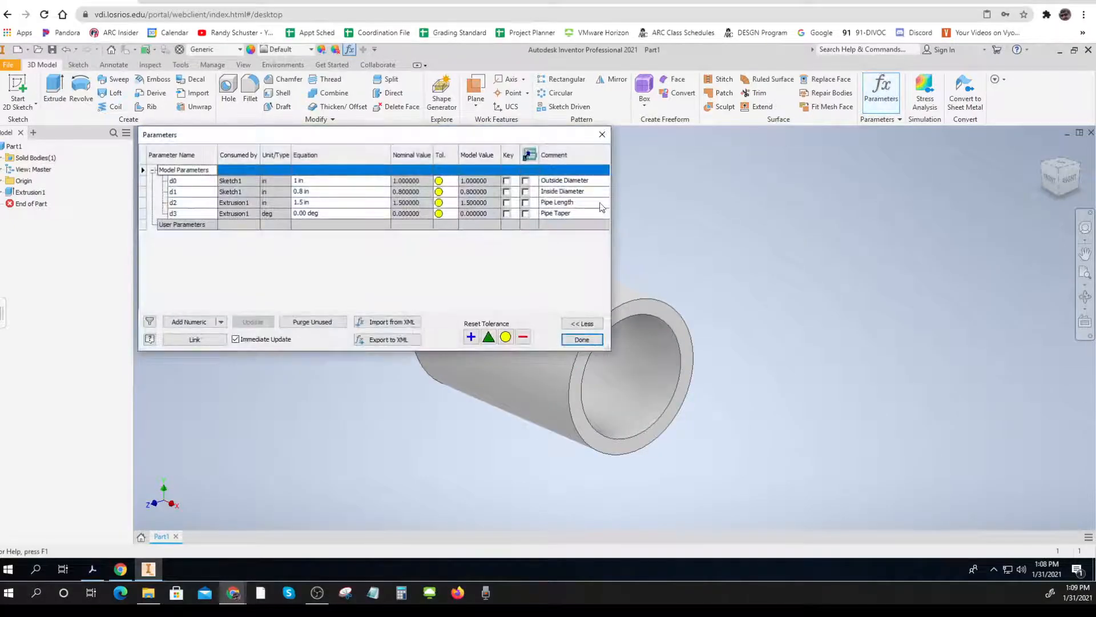
{"action": "left_click", "coordinate": [318, 203]}
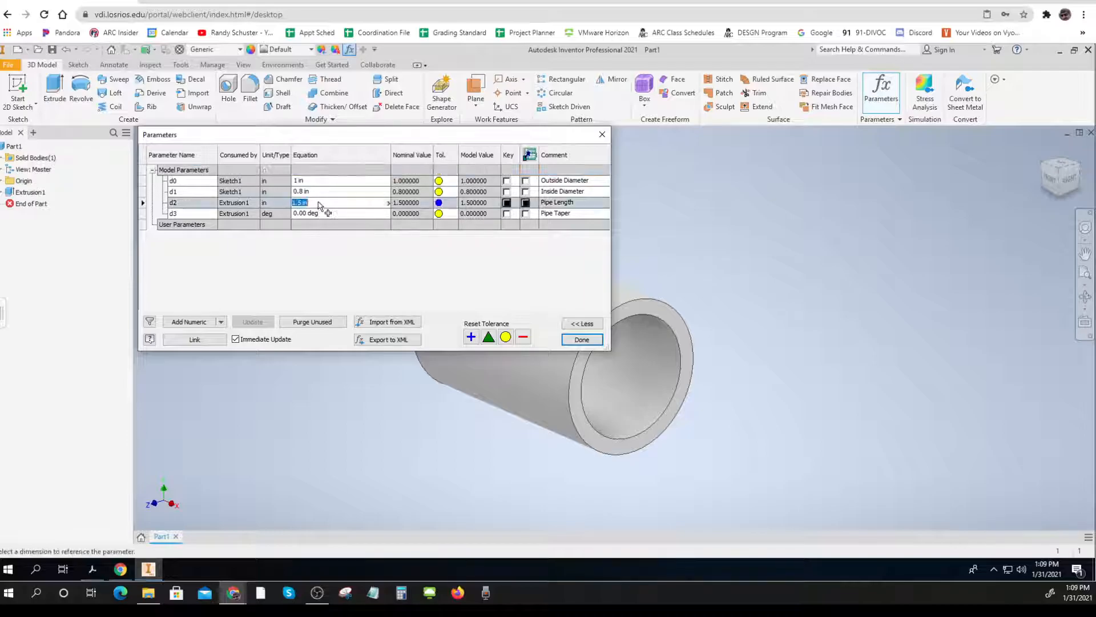
{"action": "type", "text": "2"}
{"action": "key", "text": "Return"}
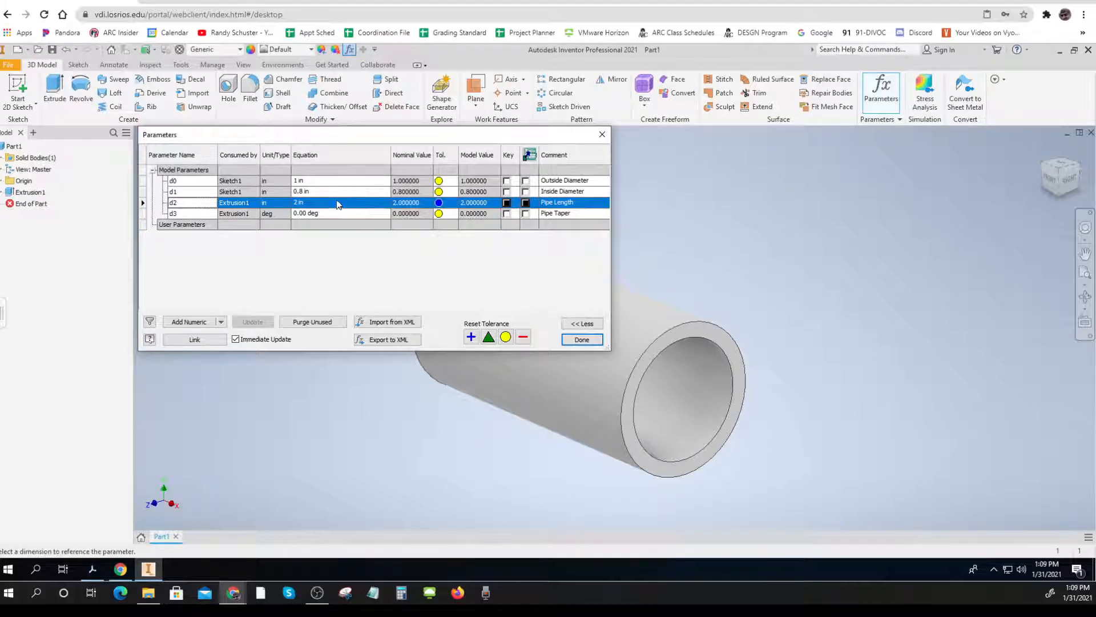
Return the pipe length parameter d2 to 1.5 in.
{"action": "left_click", "coordinate": [337, 203]}
{"action": "type", "text": "1."}
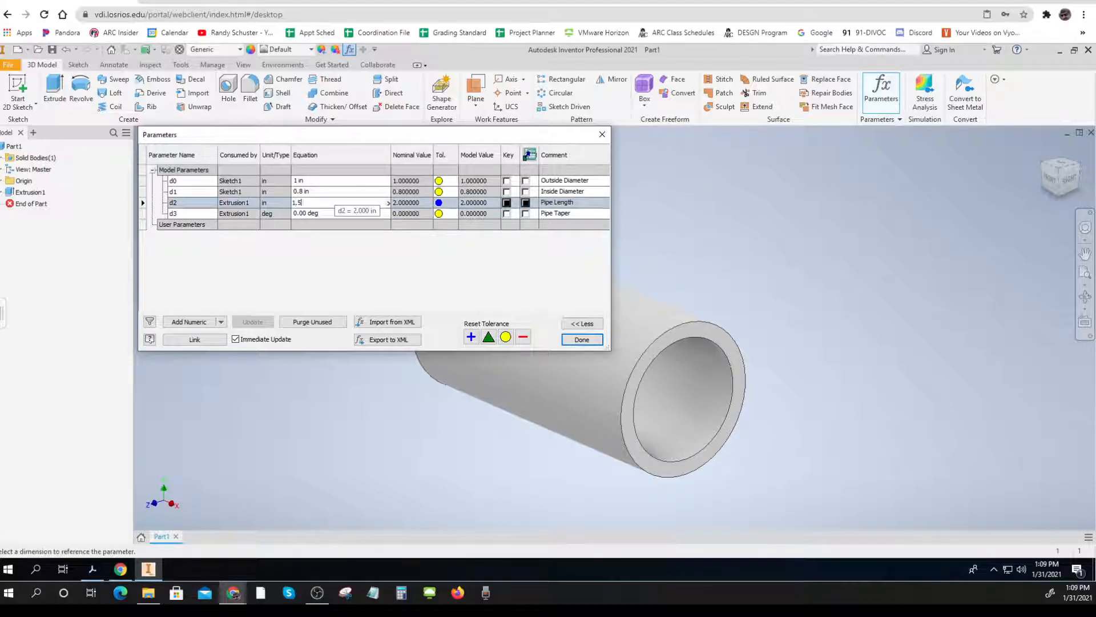
{"action": "type", "text": "5"}
{"action": "key", "text": "Return"}
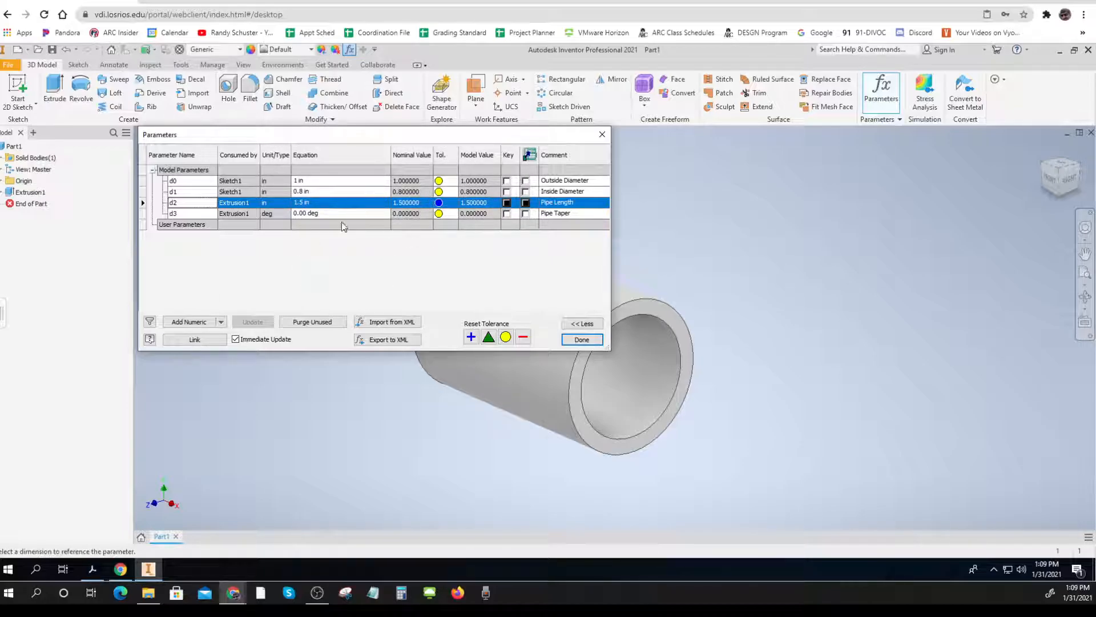
Make the inside diameter d1 depend on the outside diameter with the equation .9*d0.
{"action": "left_click", "coordinate": [312, 193]}
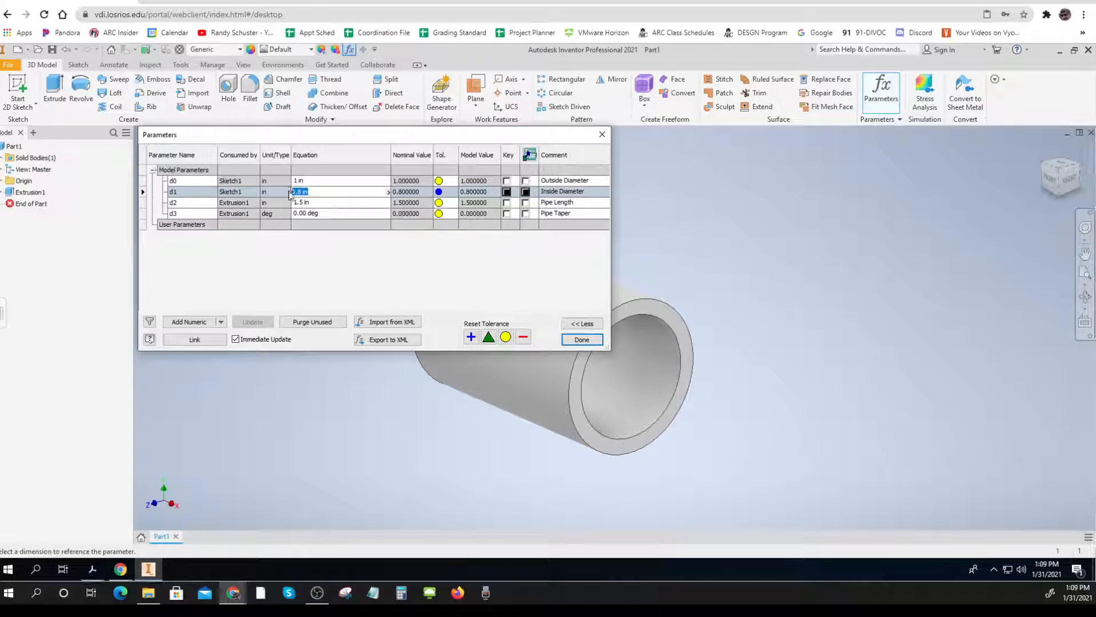
{"action": "type", "text": ".9*d0"}
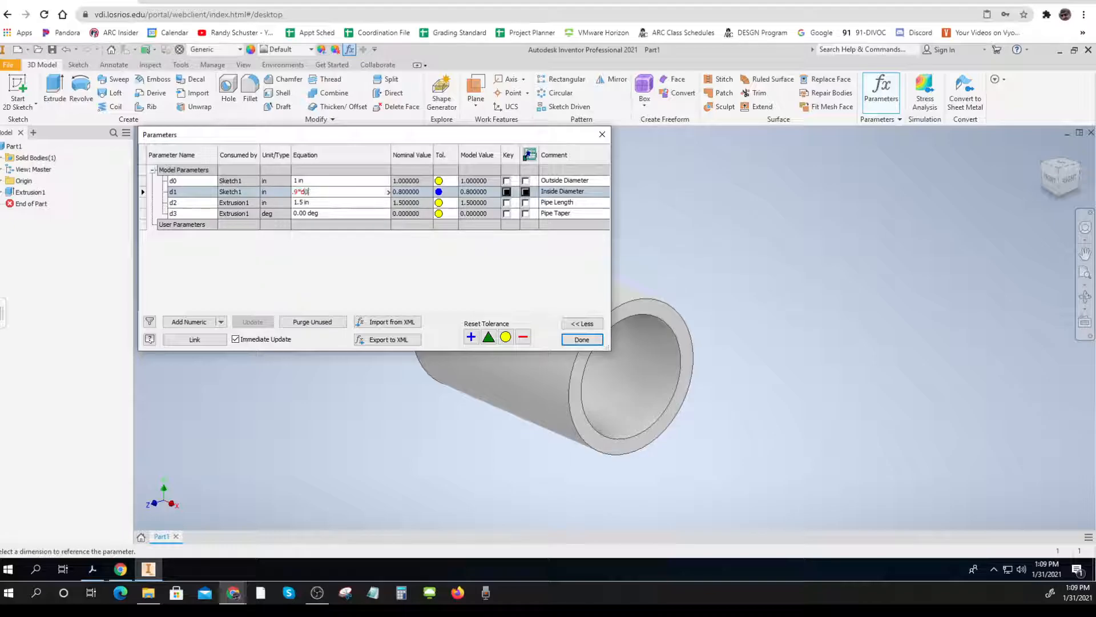
{"action": "key", "text": "Return"}
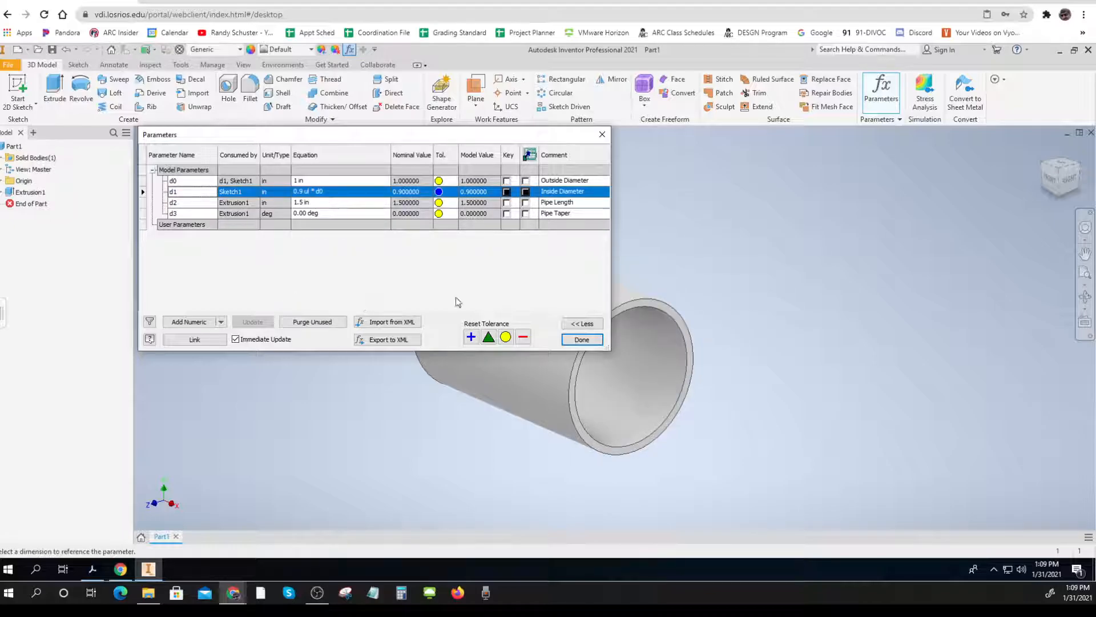
Set the outside diameter parameter d0 to 2 in to test the linked inside diameter.
{"action": "left_click", "coordinate": [307, 182]}
{"action": "type", "text": "2"}
{"action": "key", "text": "Return"}
{"action": "left_click", "coordinate": [329, 194]}
{"action": "key", "text": "ctrl"}
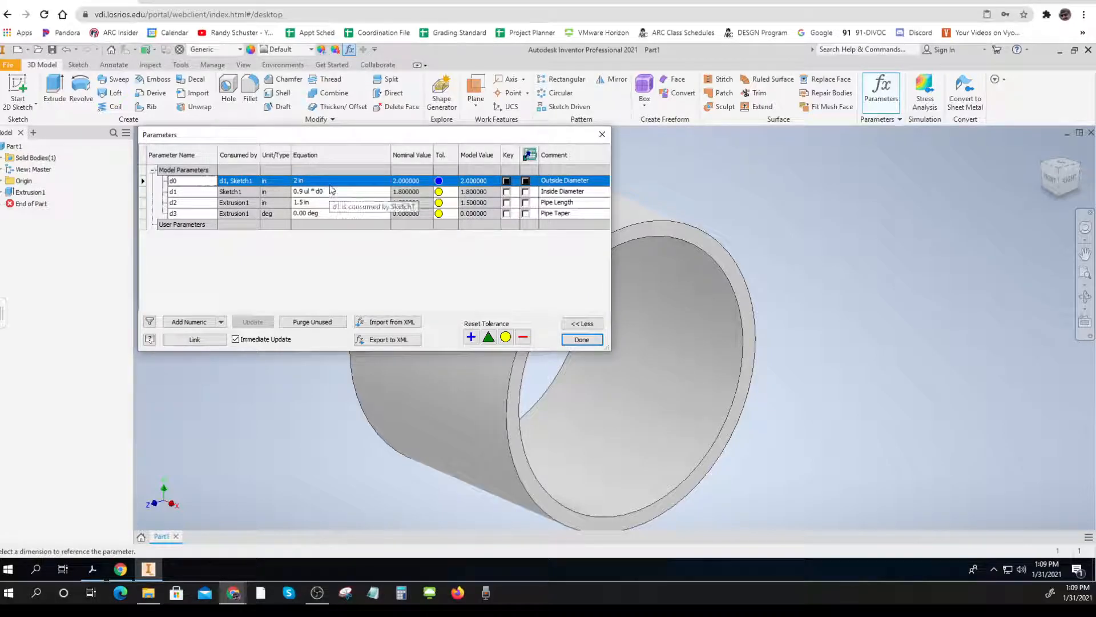
Replace the inside diameter equation d1 with 0.8 in, set the outside diameter d0 to 1 in, and close the parameter table.
{"action": "left_click", "coordinate": [334, 193]}
{"action": "key", "text": "Delete"}
{"action": "type", "text": "0.8"}
{"action": "key", "text": "Return"}
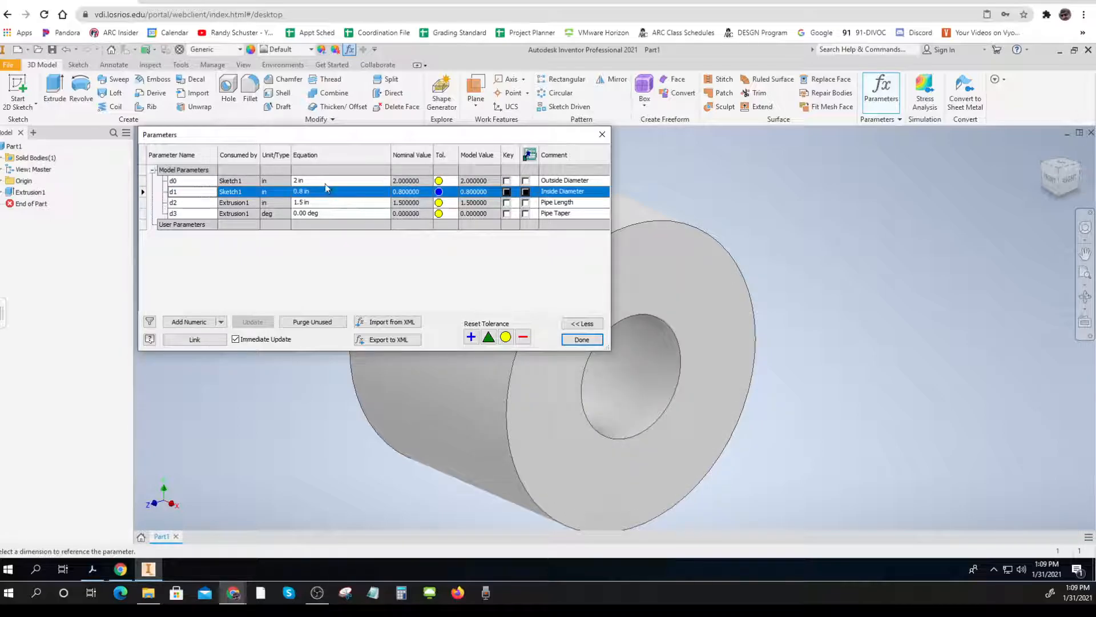
{"action": "left_click", "coordinate": [326, 181]}
{"action": "type", "text": "1"}
{"action": "key", "text": "Return"}
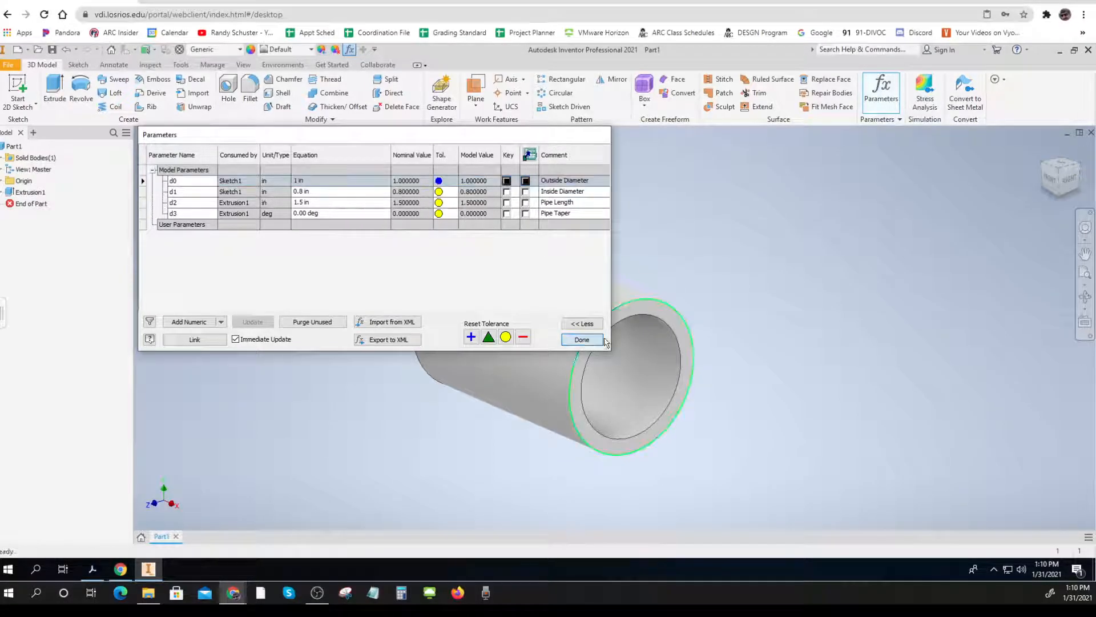
{"action": "left_click", "coordinate": [582, 339]}
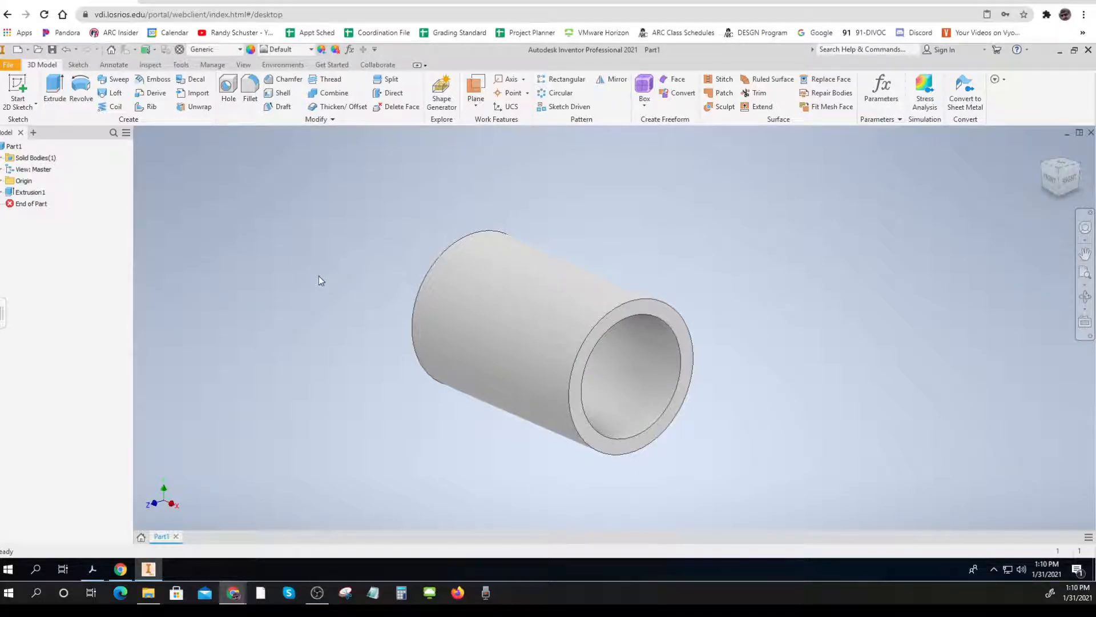
Save the part as "Pipe Standard Base Design" in the Work 1-31-21-2 folder.
{"action": "left_click", "coordinate": [9, 66]}
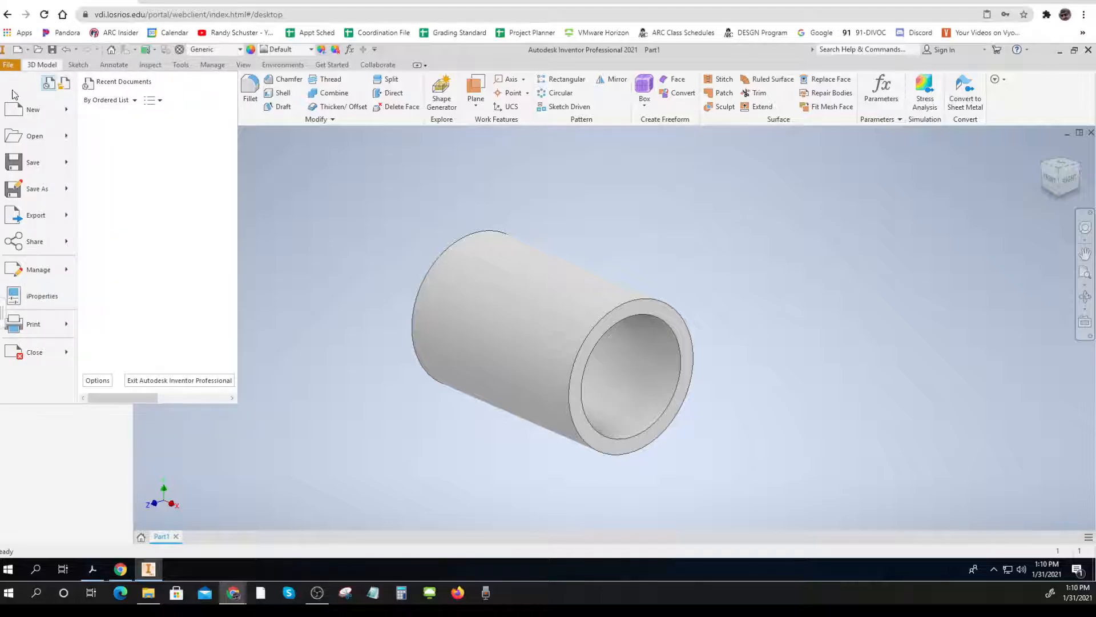
{"action": "left_click", "coordinate": [28, 193]}
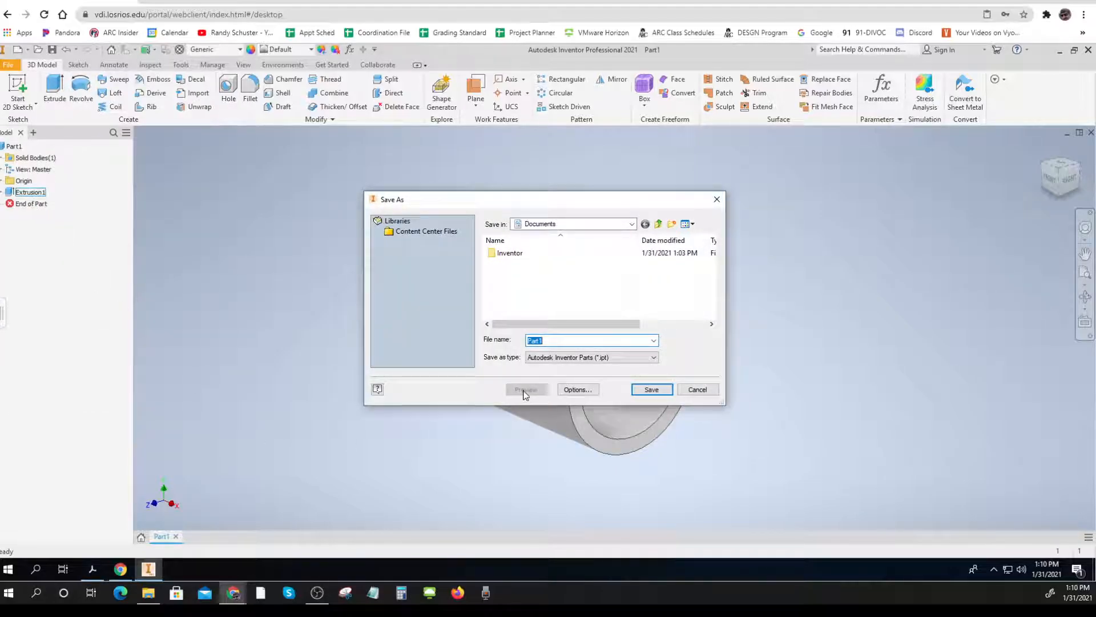
{"action": "type", "text": "Pip"}
{"action": "left_click", "coordinate": [631, 224]}
{"action": "left_click", "coordinate": [631, 224]}
{"action": "left_click", "coordinate": [631, 224]}
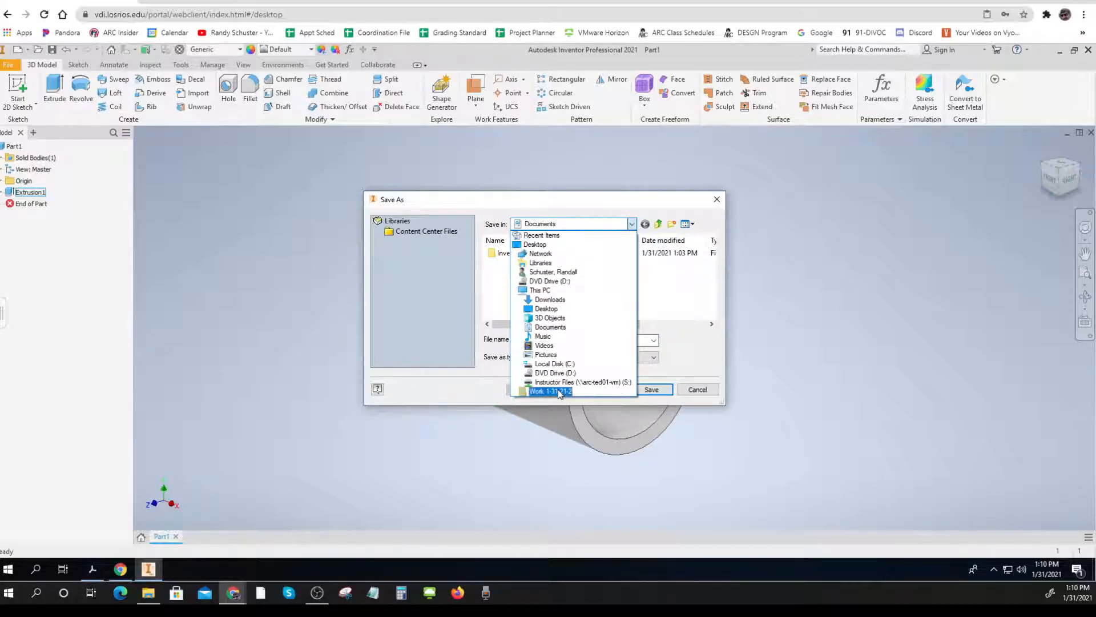
{"action": "left_click", "coordinate": [559, 392]}
{"action": "left_click", "coordinate": [562, 339]}
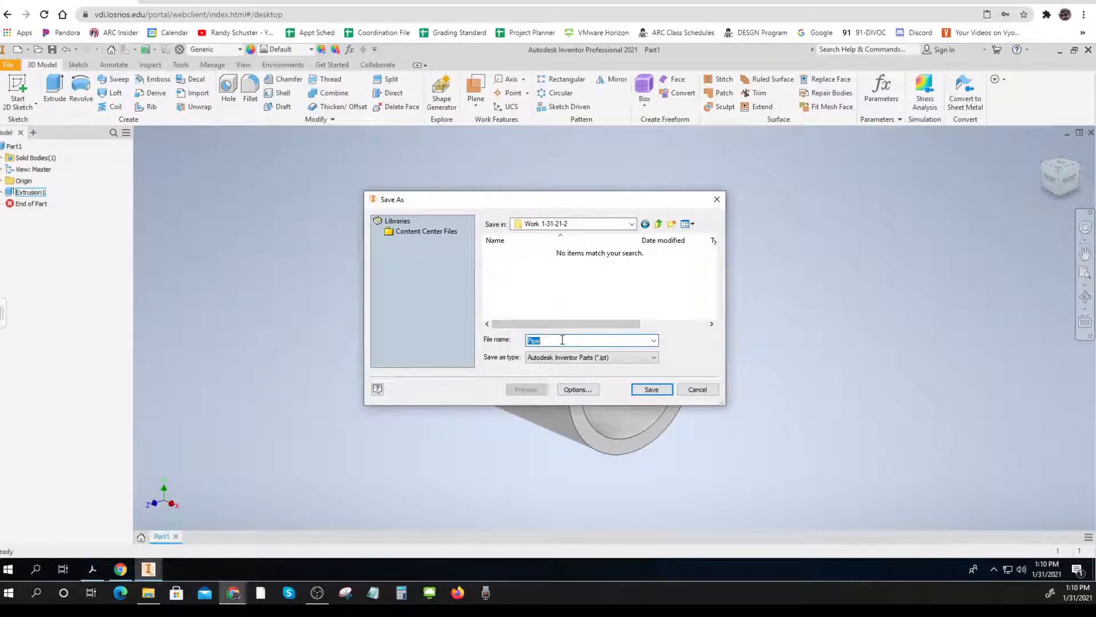
{"action": "left_click", "coordinate": [563, 339]}
{"action": "type", "text": "se Design"}
{"action": "left_click", "coordinate": [664, 393]}
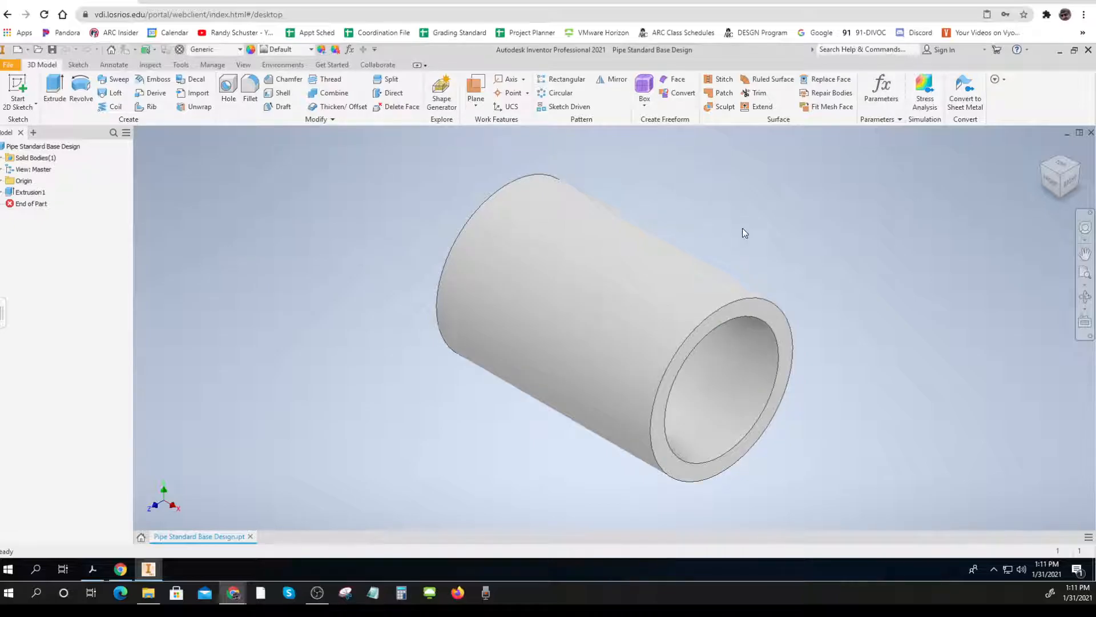
Switch to Chrome, search the web for a pipe dimension chart and open the Rolled Alloys pipe size chart.
{"action": "left_click", "coordinate": [1060, 51]}
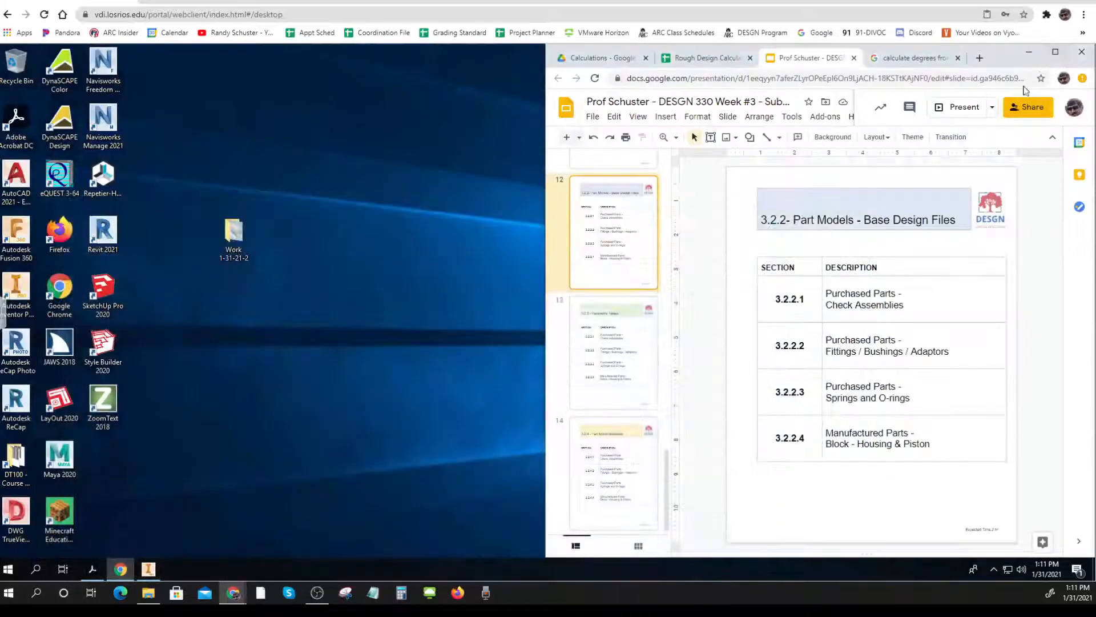
{"action": "left_click", "coordinate": [979, 57]}
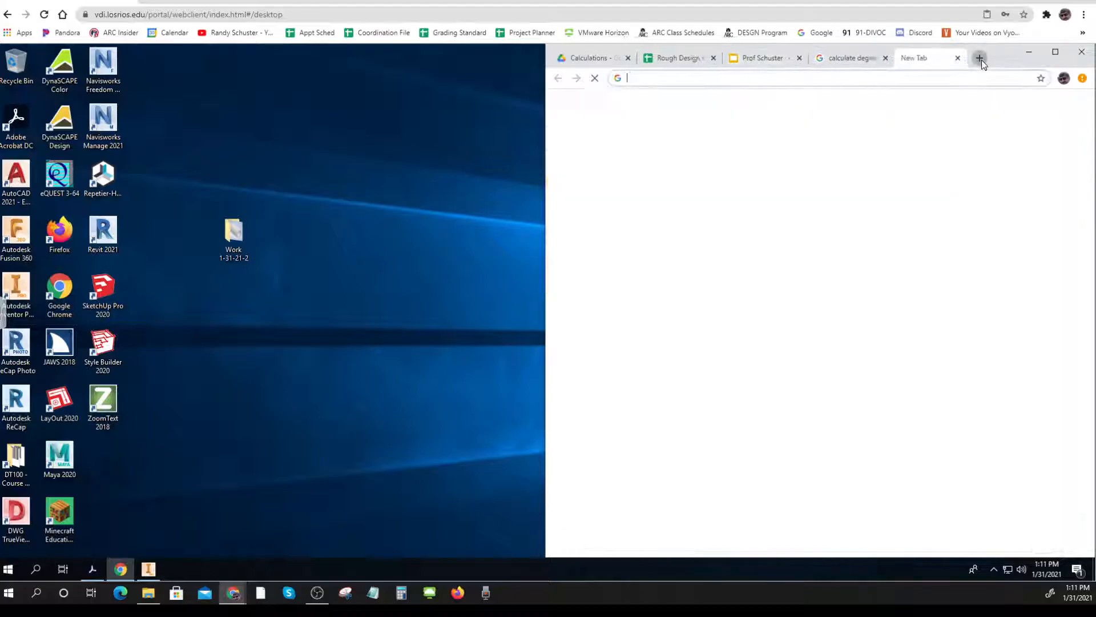
{"action": "type", "text": "pipe dimensions"}
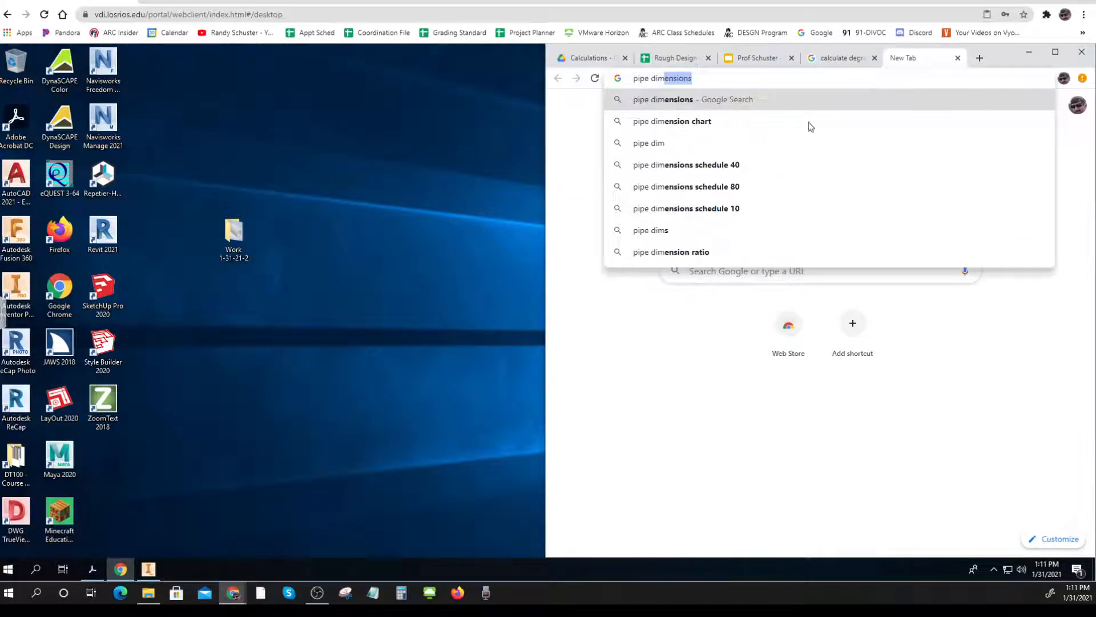
{"action": "left_click", "coordinate": [680, 122]}
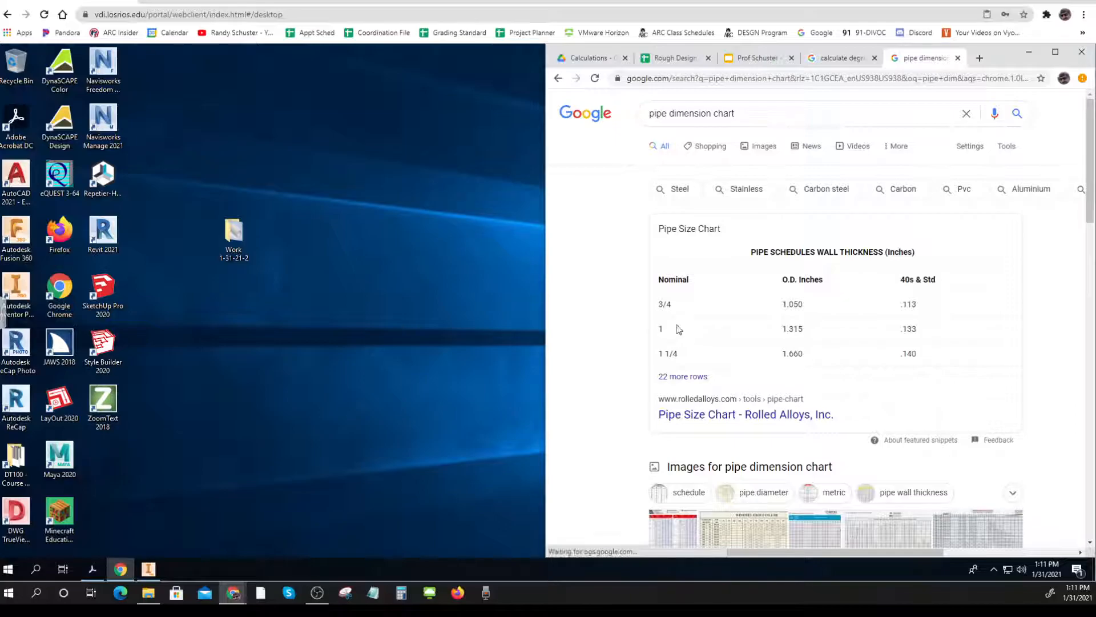
{"action": "left_click", "coordinate": [686, 377]}
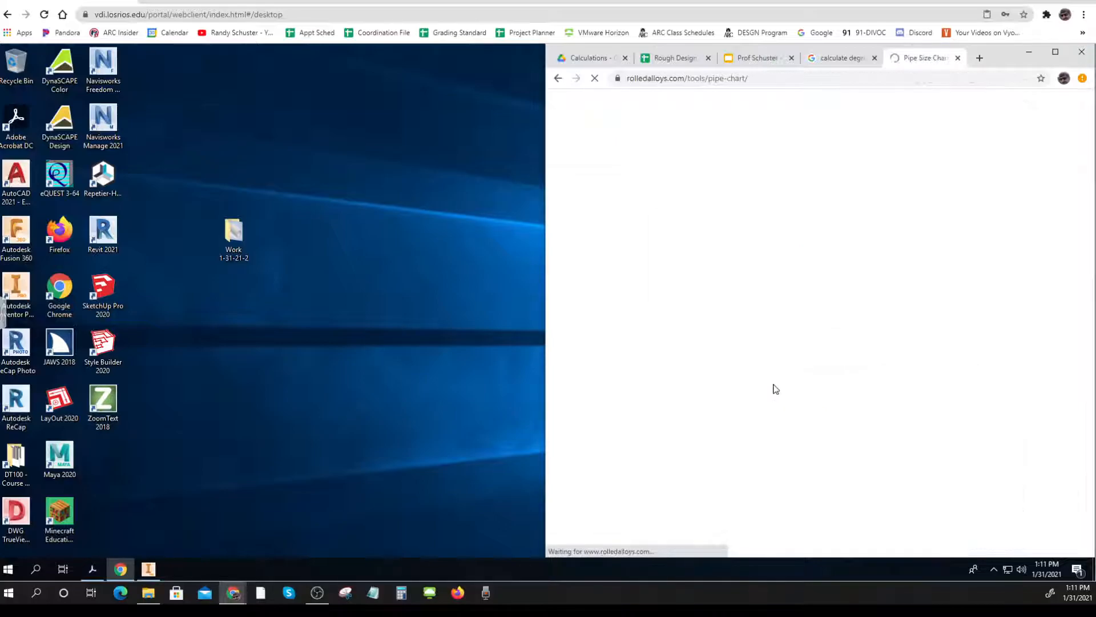
{"action": "scroll", "coordinate": [765, 391], "scroll_direction": "down", "scroll_amount": 3}
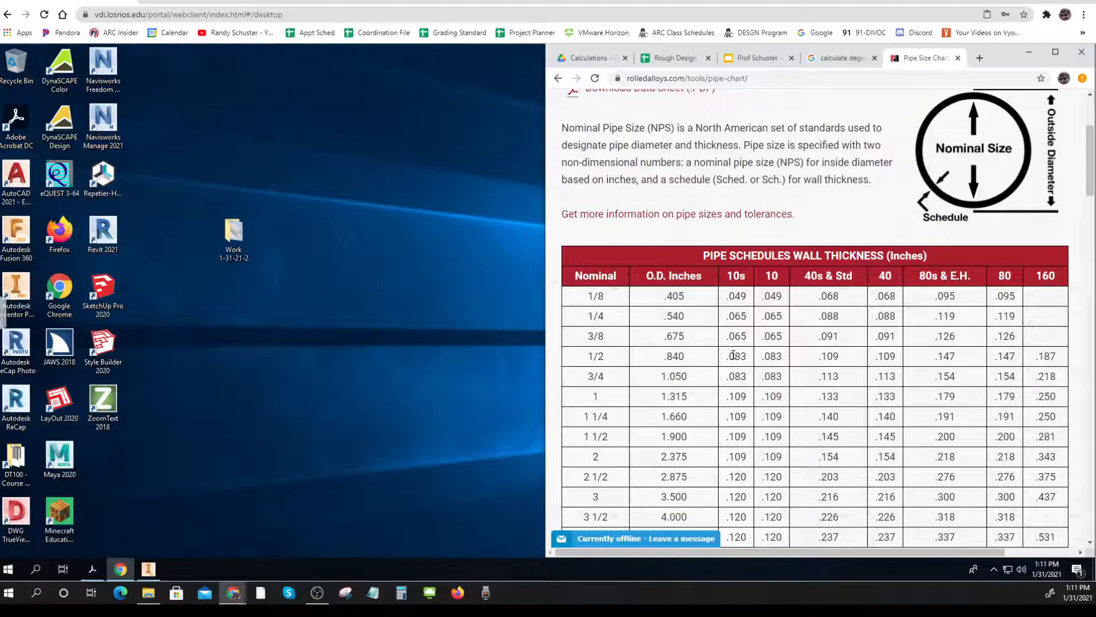
In Calculator, work out the 1/2 nominal schedule 10s pipe's inside diameter by subtracting .083 twice from .84, keeping the chart readable.
{"action": "left_click_drag", "start_coordinate": [730, 356], "coordinate": [745, 357]}
{"action": "left_click", "coordinate": [402, 594]}
{"action": "type", "text": ".84"}
{"action": "key", "text": "minus"}
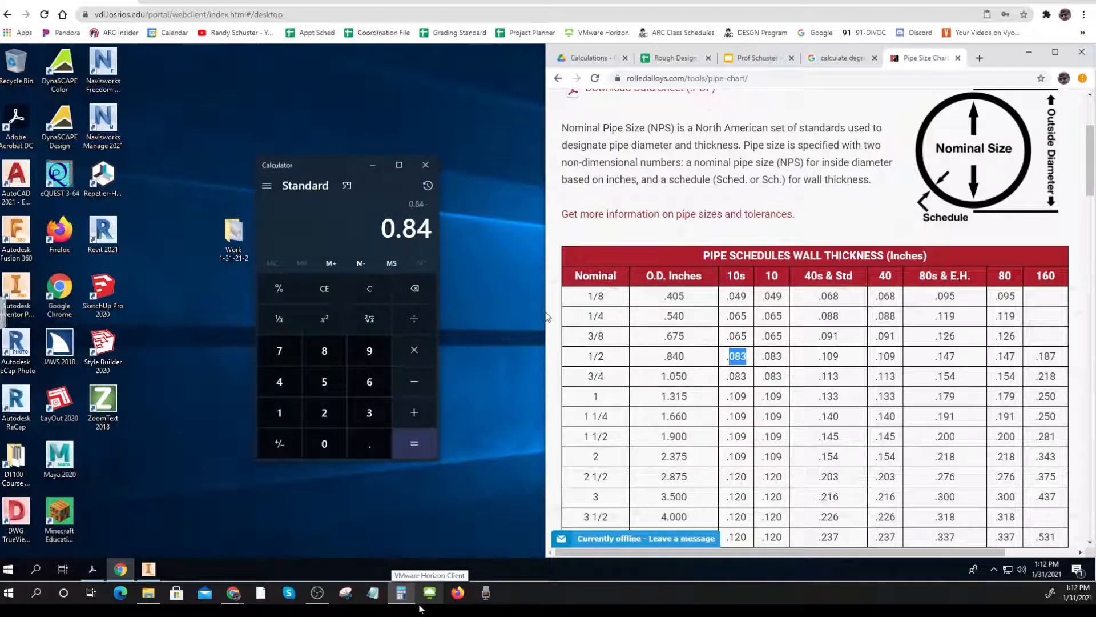
{"action": "type", "text": ".083"}
{"action": "key", "text": "minus"}
{"action": "type", "text": ".083"}
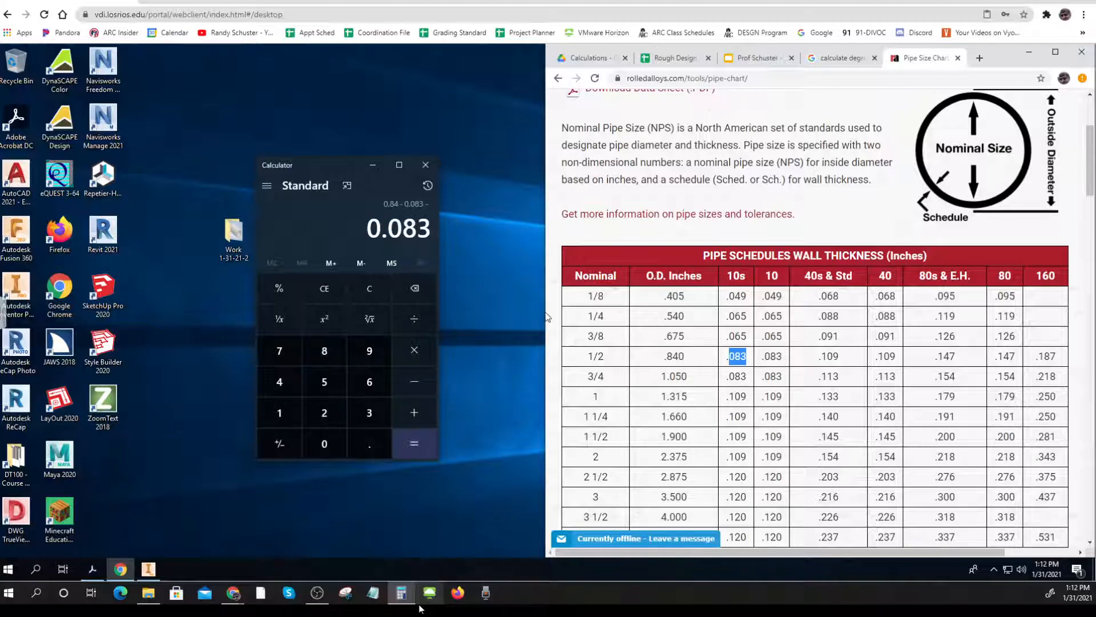
{"action": "key", "text": "Return"}
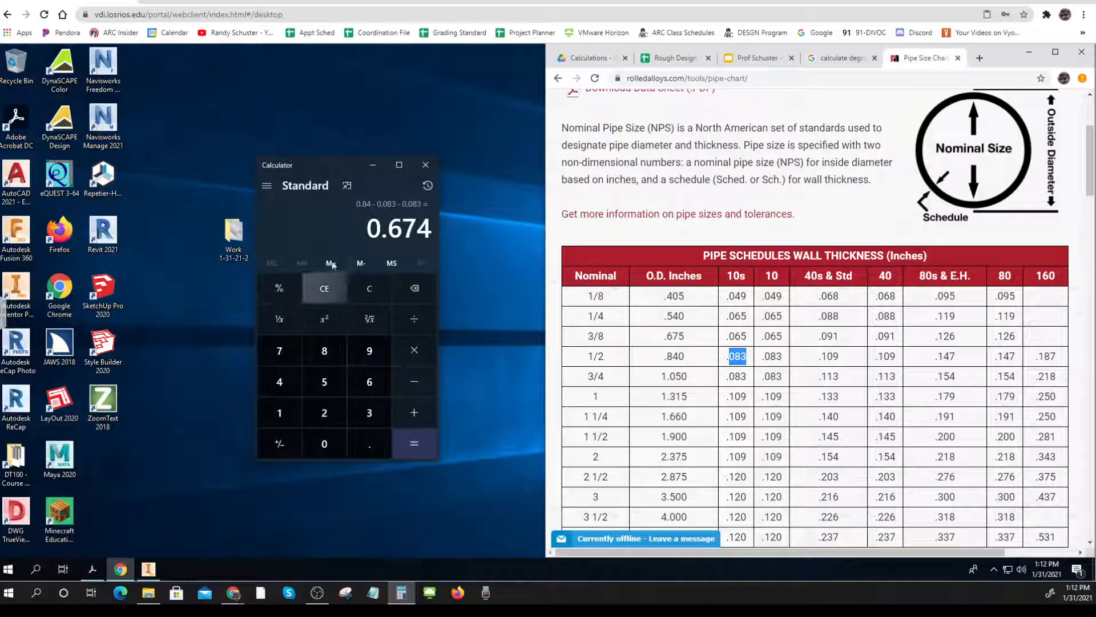
{"action": "left_click_drag", "start_coordinate": [333, 164], "coordinate": [838, 199]}
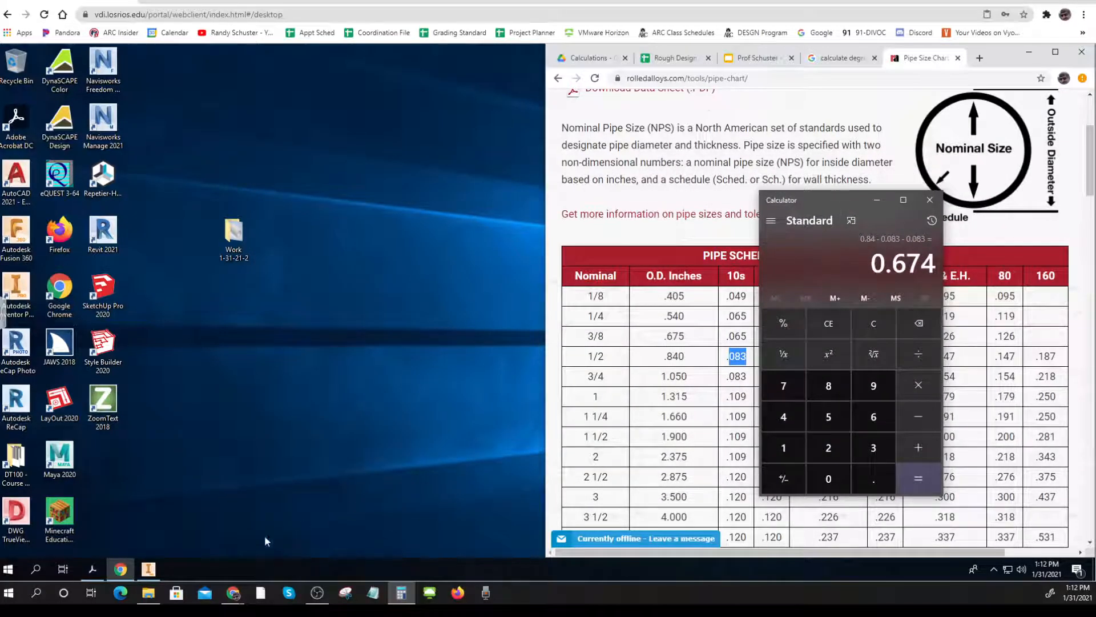
Return to Inventor and save the base part under the new name "Pipe 1.5in .063 walll x3 Long".
{"action": "left_click", "coordinate": [148, 569]}
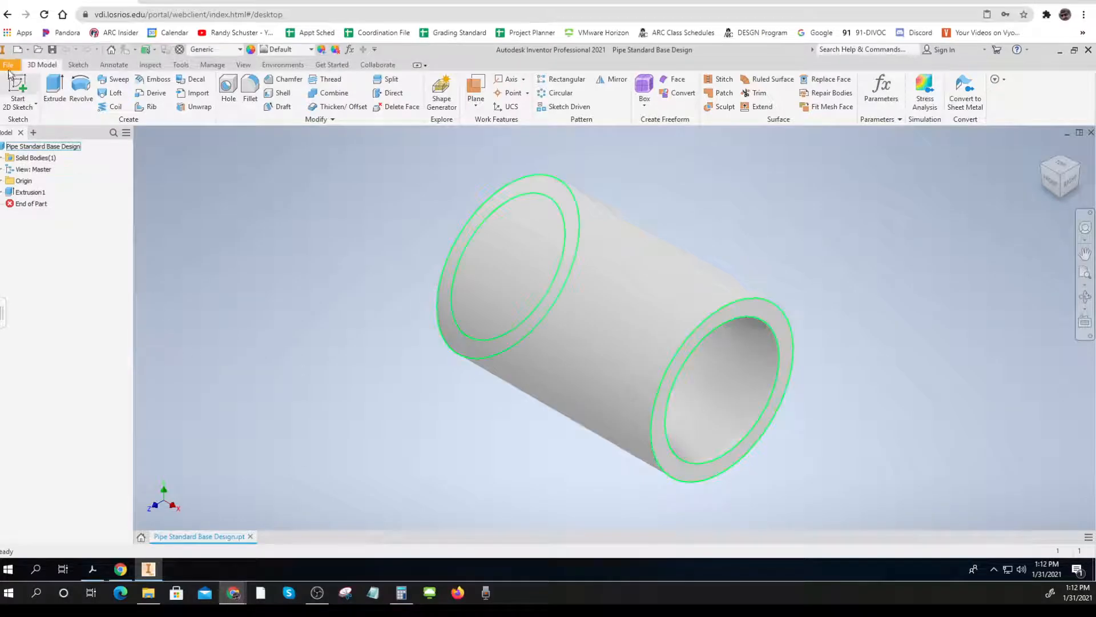
{"action": "left_click", "coordinate": [8, 64]}
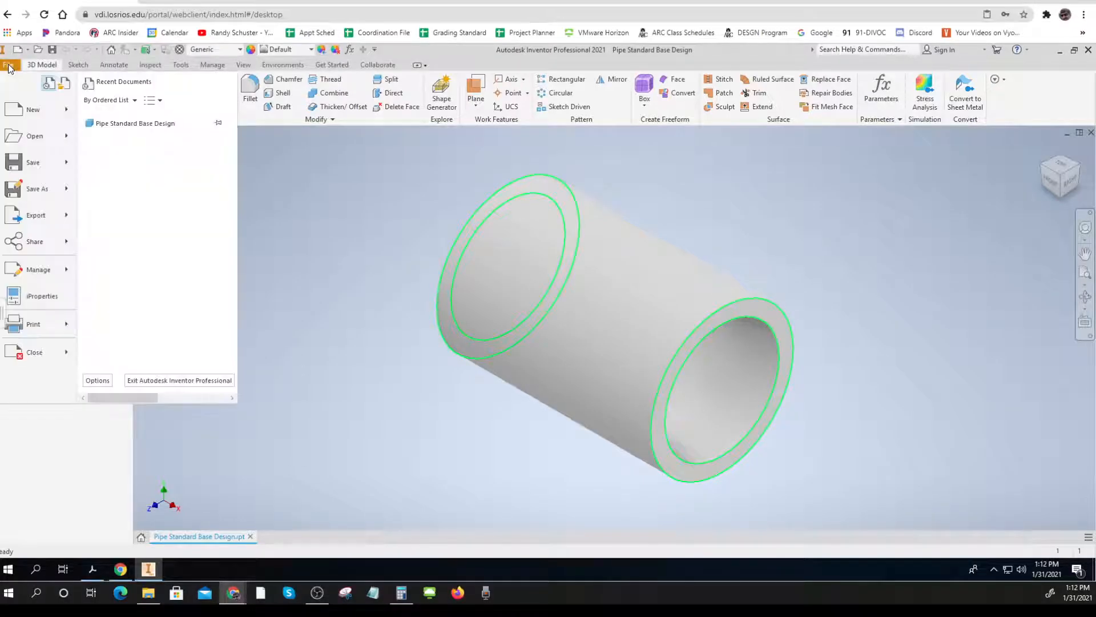
{"action": "left_click", "coordinate": [25, 194]}
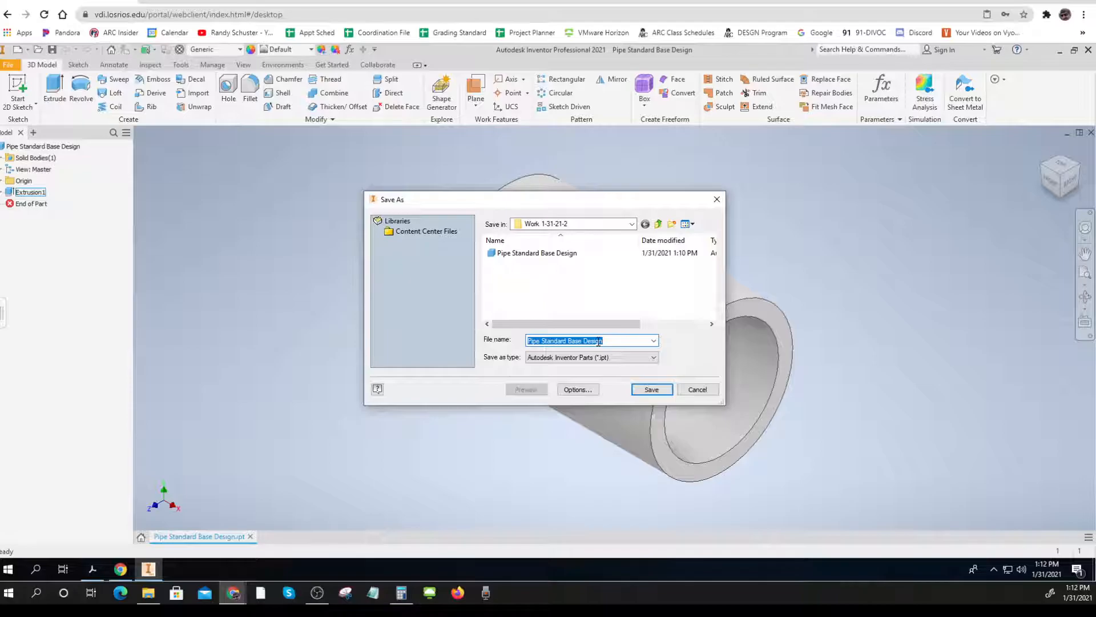
{"action": "left_click", "coordinate": [559, 341]}
{"action": "left_click_drag", "start_coordinate": [541, 341], "coordinate": [660, 344]}
{"action": "type", "text": "1/"}
{"action": "type", "text": "63 walll x3 Long"}
{"action": "left_click", "coordinate": [652, 390]}
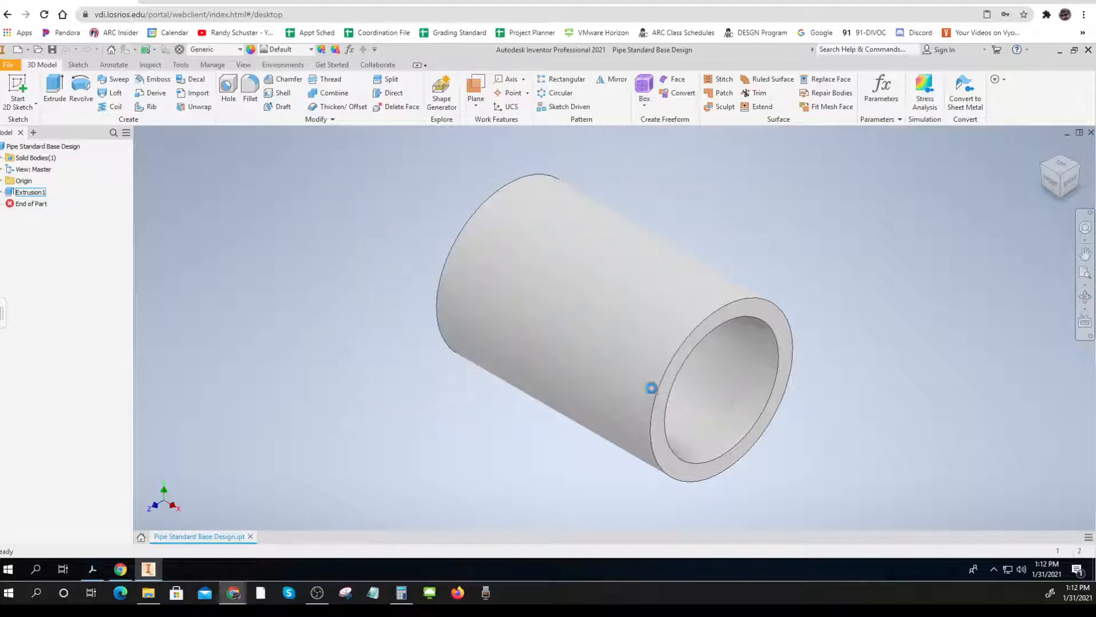
Open the new part's parameter table and set the inside diameter d1 to the calculated .674 in.
{"action": "left_click", "coordinate": [882, 89]}
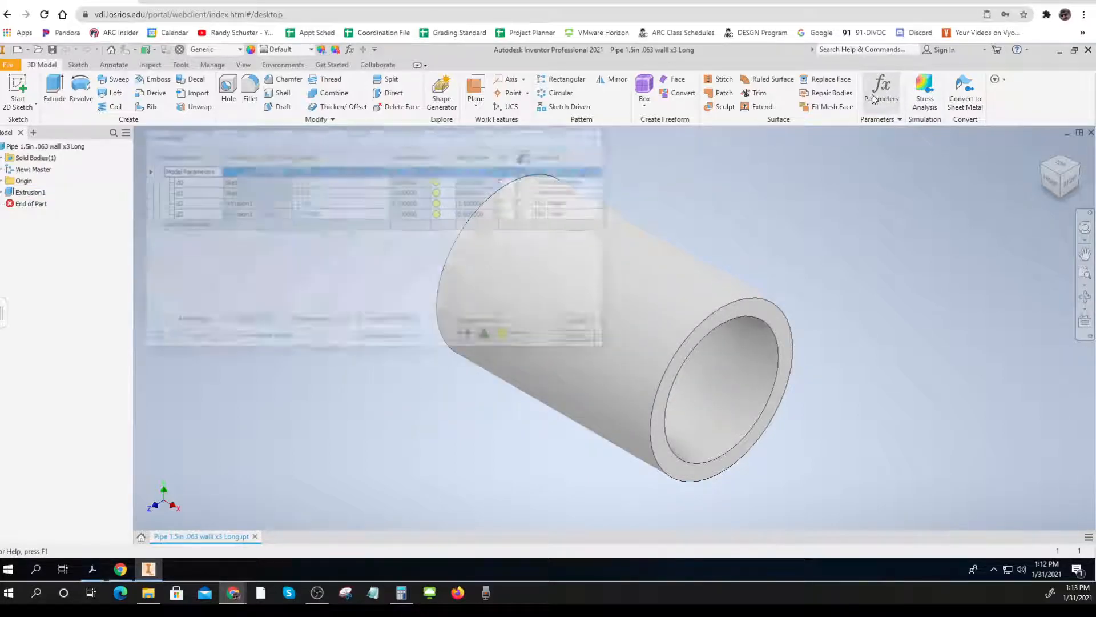
{"action": "left_click", "coordinate": [332, 194]}
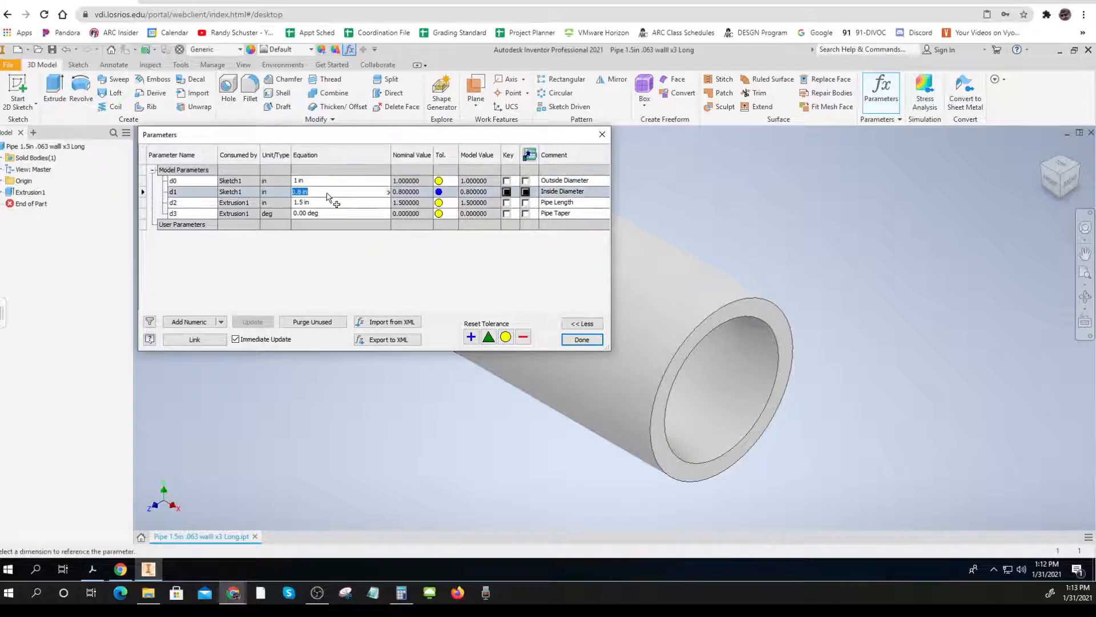
{"action": "left_click", "coordinate": [402, 594]}
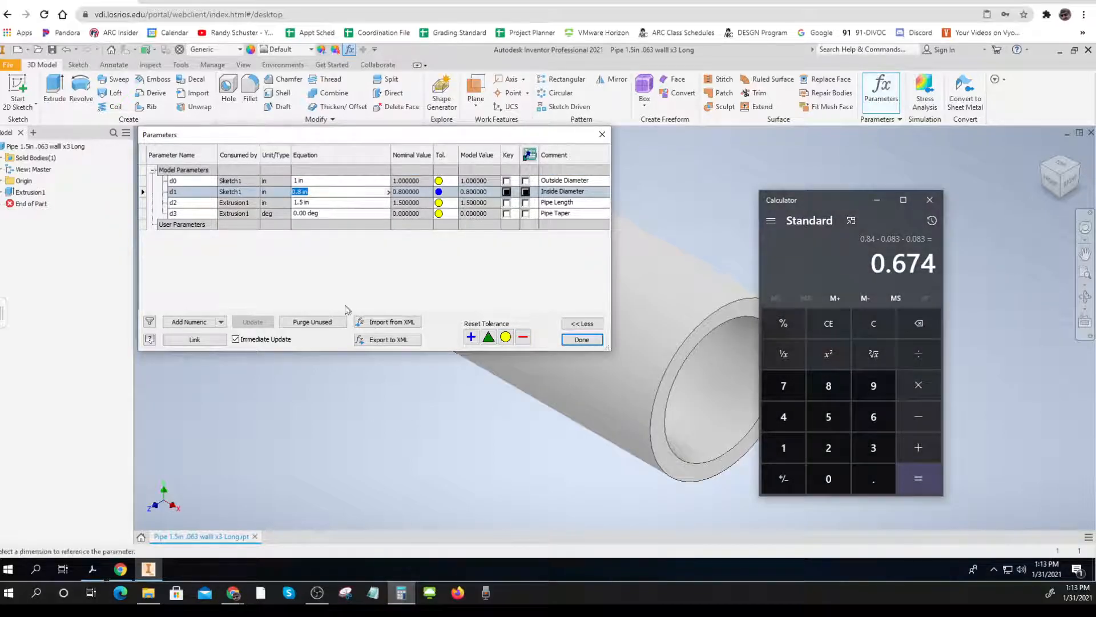
{"action": "left_click", "coordinate": [308, 192]}
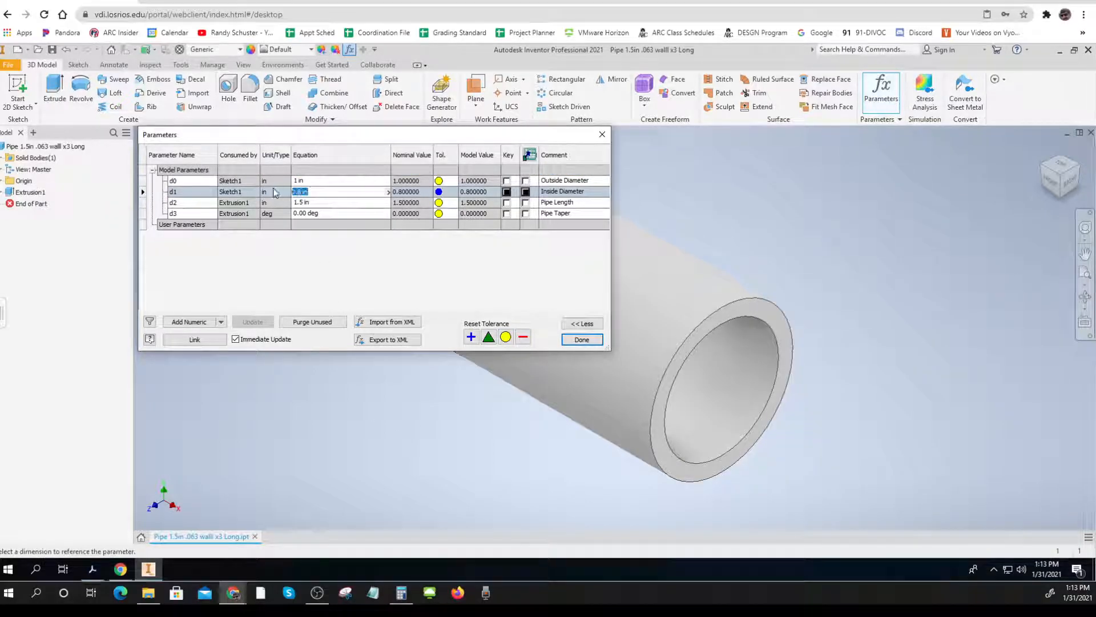
{"action": "type", "text": ".8"}
{"action": "type", "text": "74"}
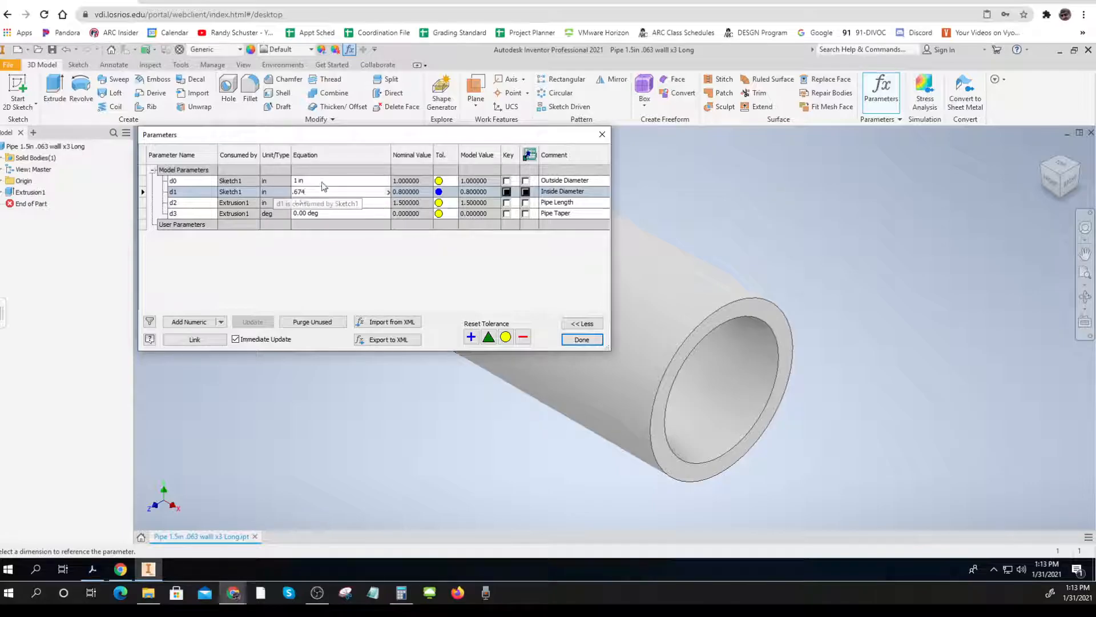
Check the pipe chart for the 1/2 nominal size and set the outside diameter d0 to .840 in.
{"action": "left_click", "coordinate": [322, 181]}
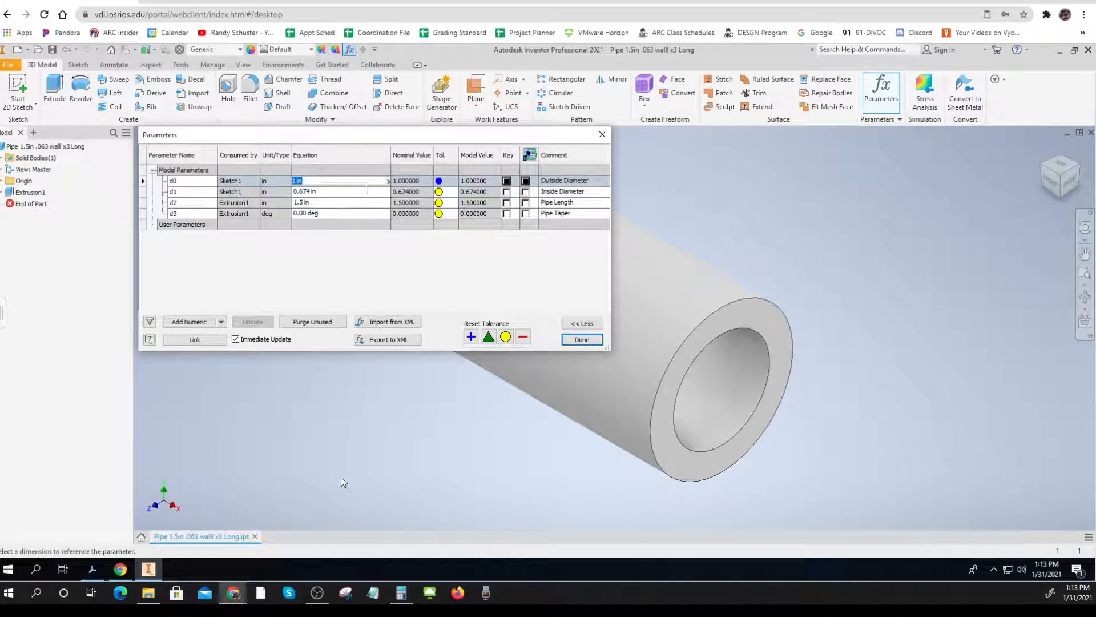
{"action": "left_click", "coordinate": [129, 570]}
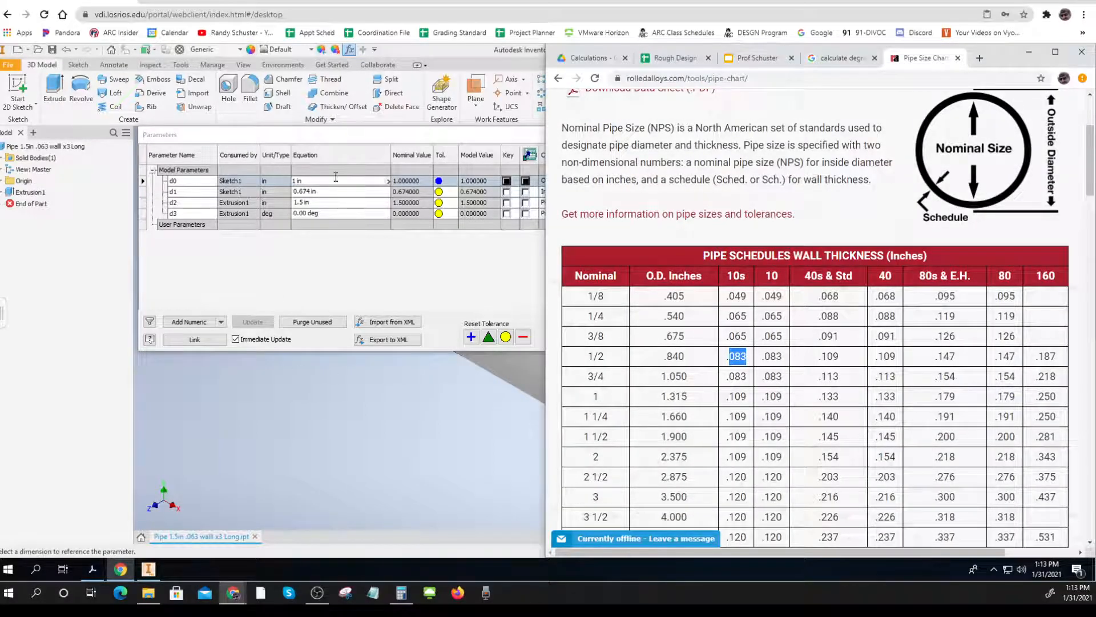
{"action": "left_click", "coordinate": [273, 180]}
{"action": "type", "text": ".840"}
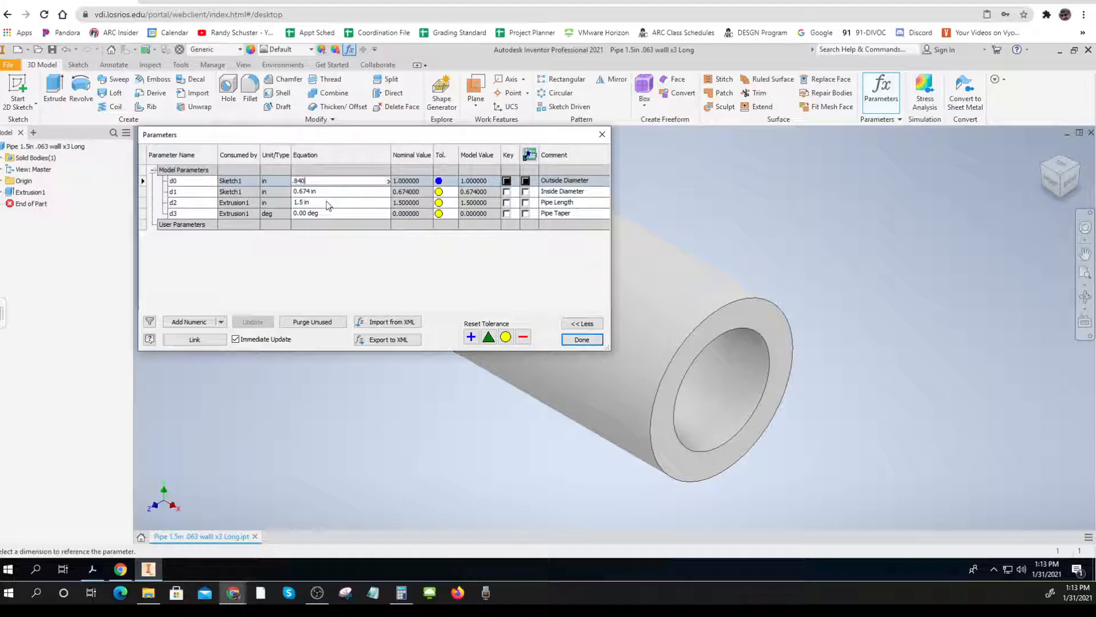
Set the pipe length parameter d2 to 3 in and close the parameter table.
{"action": "left_click", "coordinate": [326, 203]}
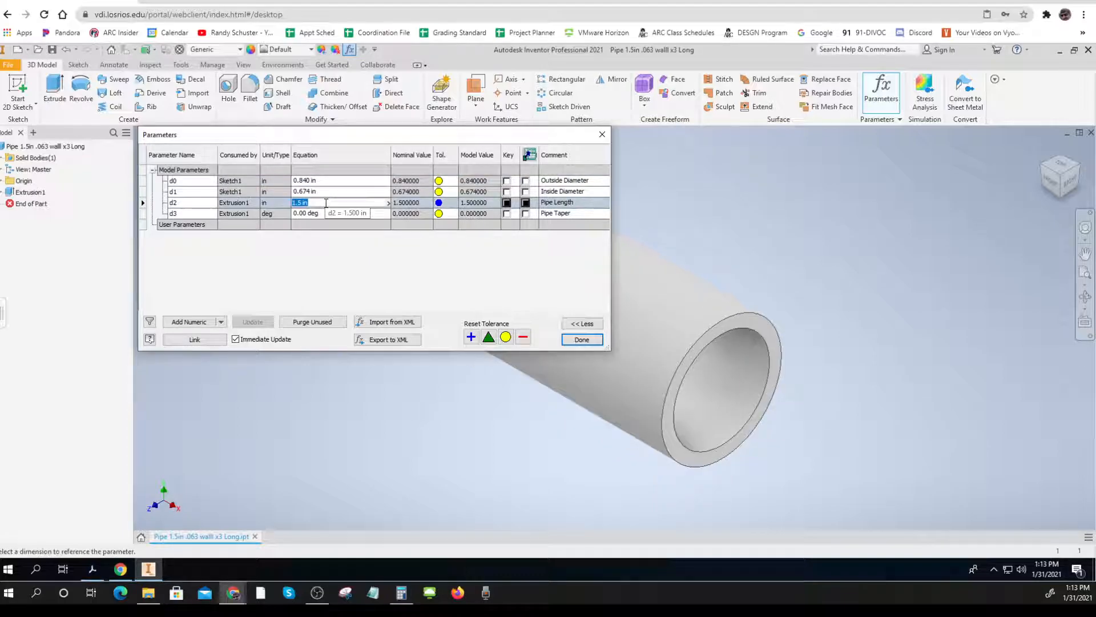
{"action": "type", "text": "3"}
{"action": "key", "text": "Return"}
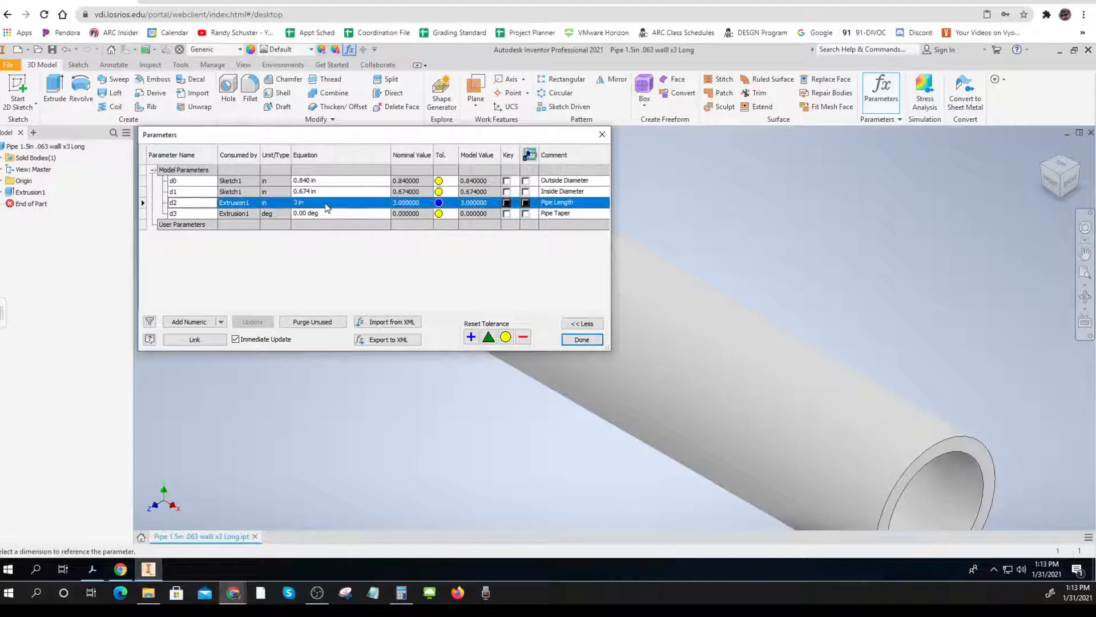
{"action": "left_click", "coordinate": [591, 343]}
Inspect the whole resized pipe and reopen its parameter table to review the dimensions.
{"action": "scroll", "coordinate": [619, 417], "scroll_direction": "down", "scroll_amount": 3}
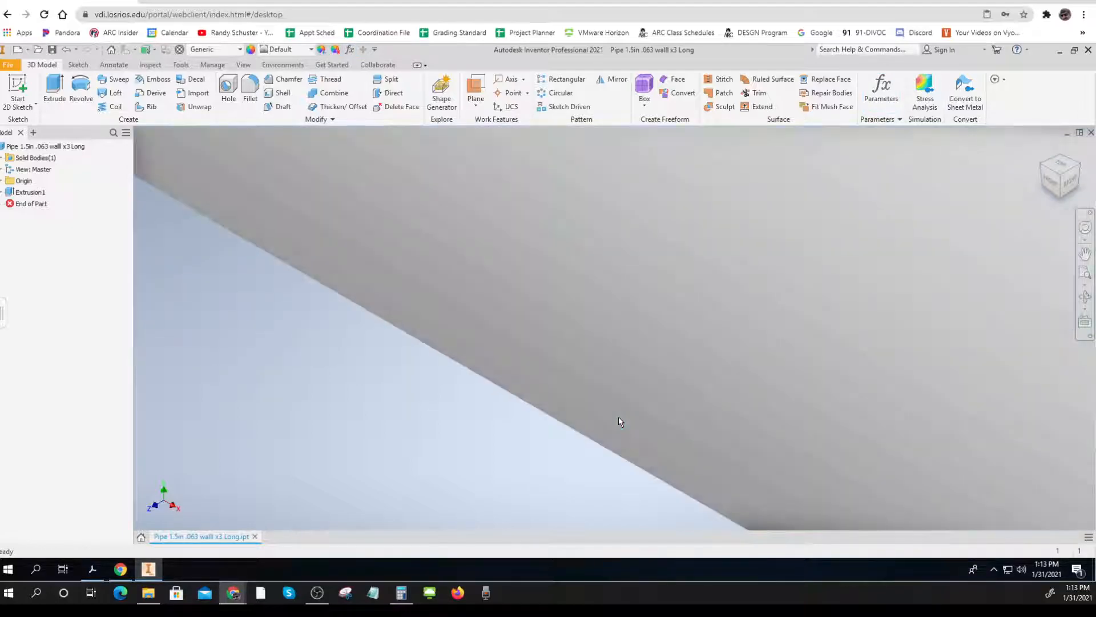
{"action": "scroll", "coordinate": [618, 416], "scroll_direction": "up", "scroll_amount": 5}
{"action": "middle_click_drag", "start_coordinate": [618, 416], "coordinate": [519, 394]}
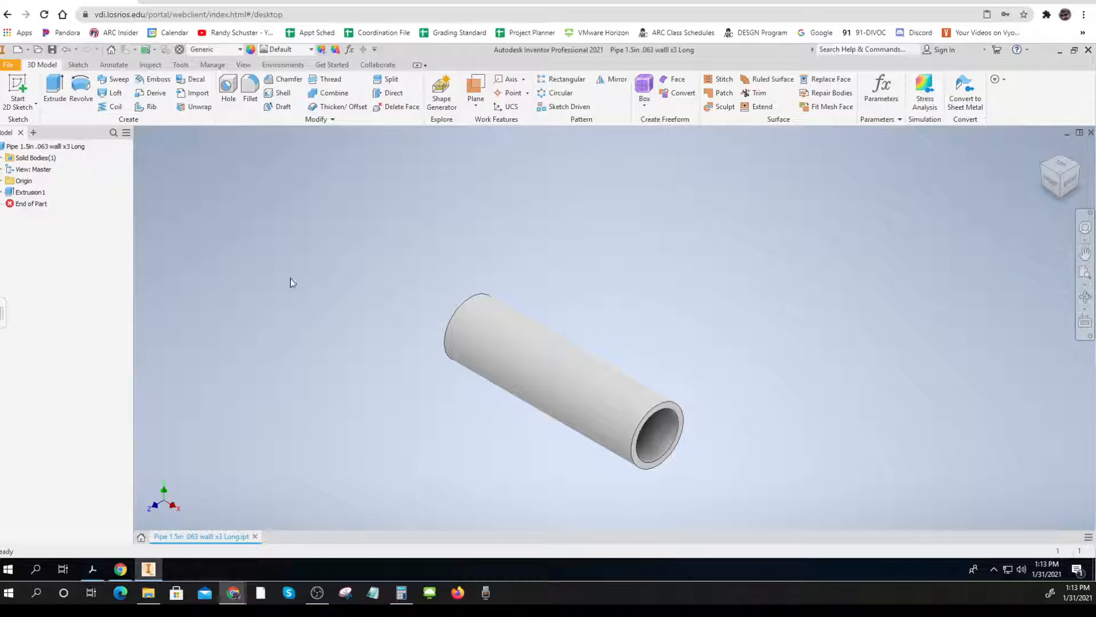
{"action": "left_click", "coordinate": [878, 103]}
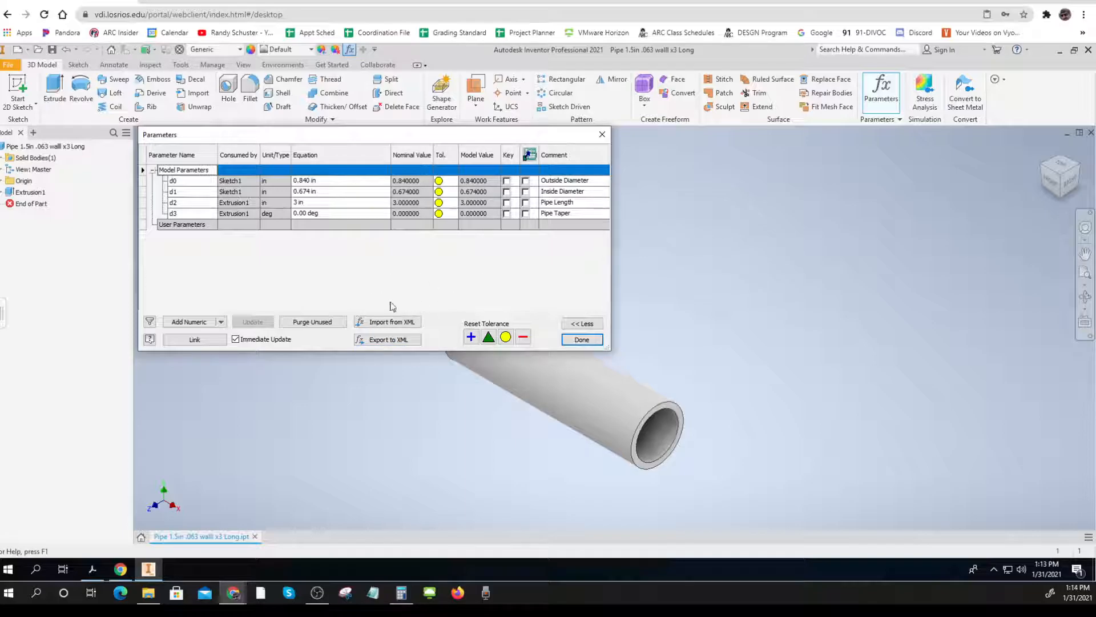
Export the pipe's parameters to an XML file named Pipe 1.5in .063 walll x3 Long-params in the Work 1-31-21-2 folder.
{"action": "left_click", "coordinate": [386, 339]}
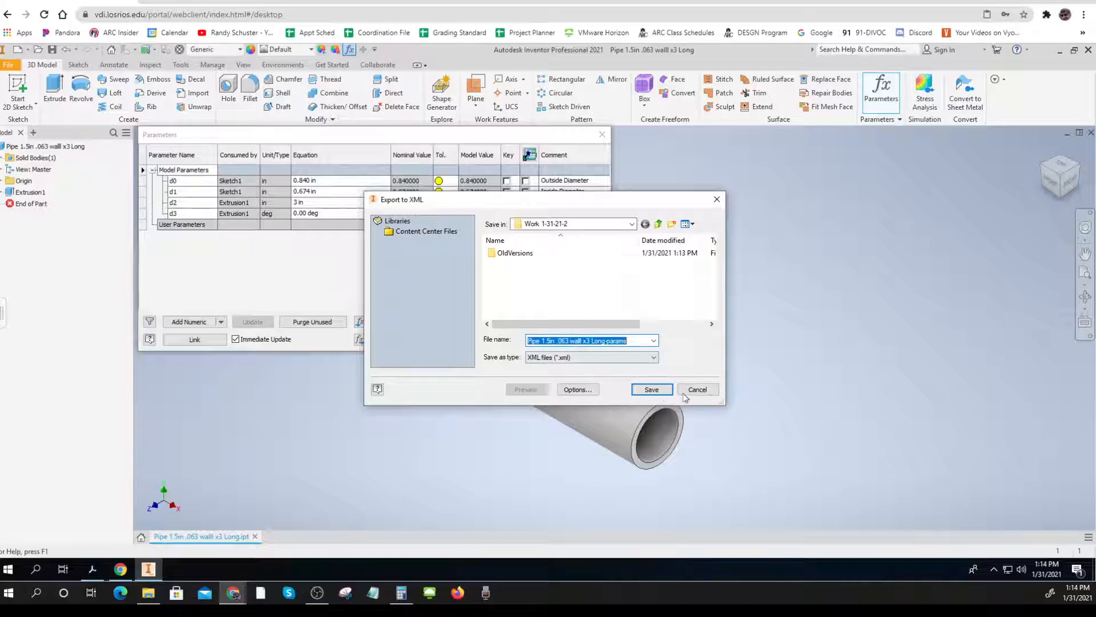
{"action": "left_click", "coordinate": [651, 389]}
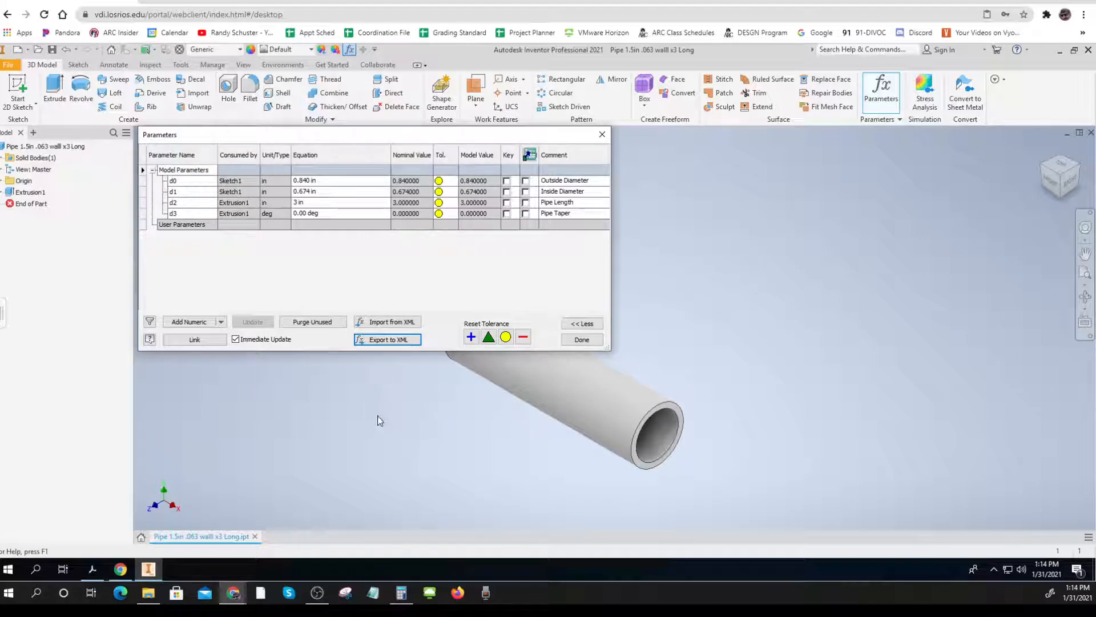
Review the course slide on Part Models - Base Design Files, return to Inventor and close the pipe's parameter table.
{"action": "left_click", "coordinate": [119, 569]}
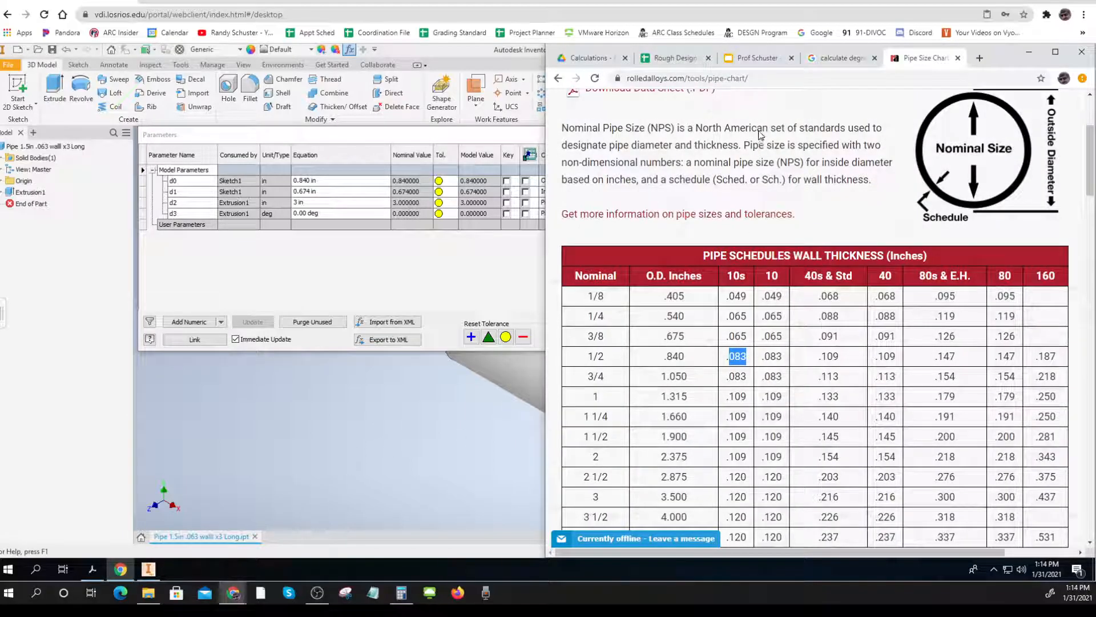
{"action": "left_click", "coordinate": [757, 57]}
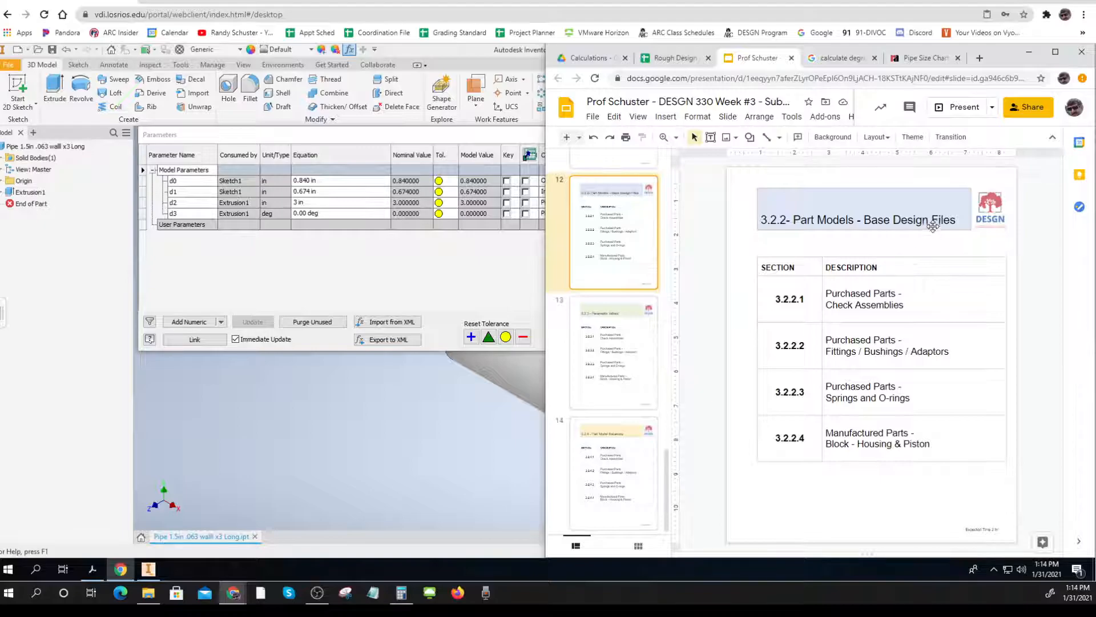
{"action": "left_click_drag", "start_coordinate": [867, 220], "coordinate": [958, 221]}
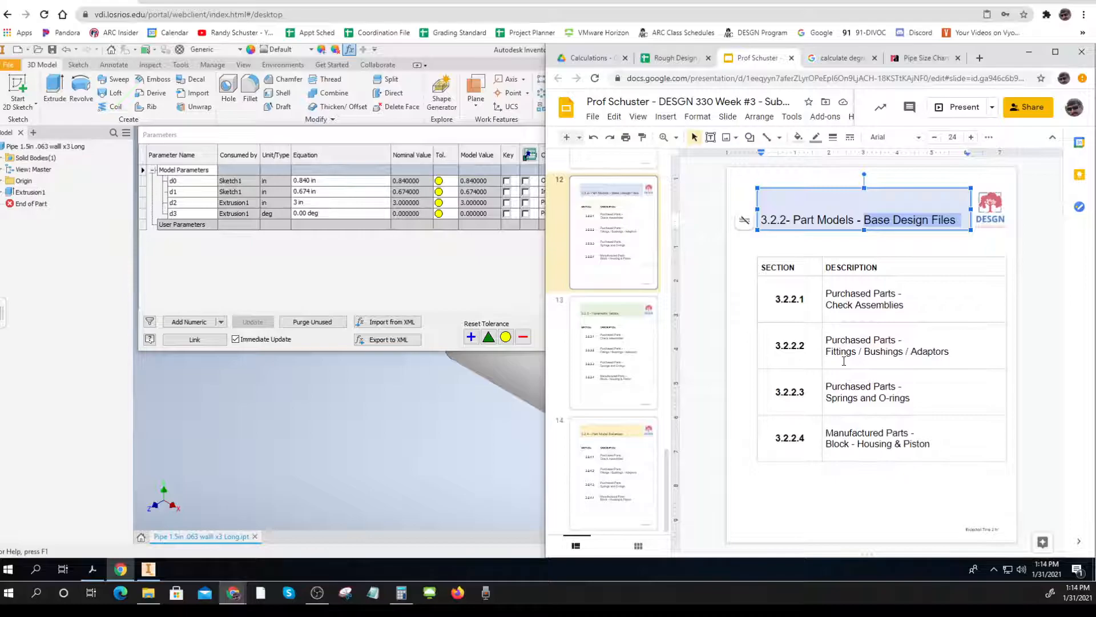
{"action": "left_click", "coordinate": [425, 419]}
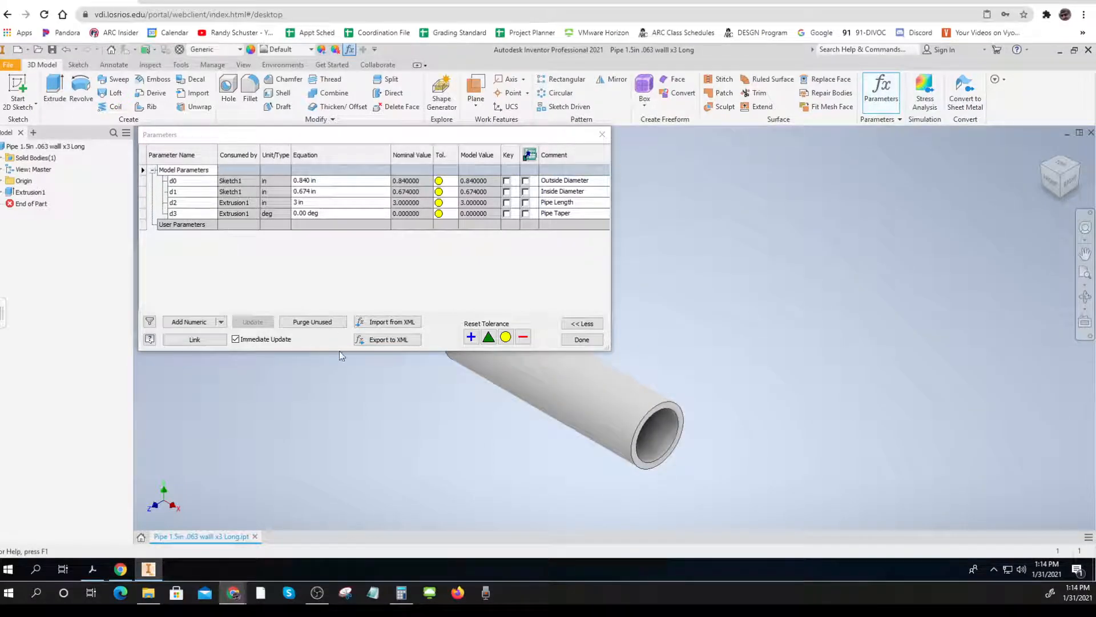
{"action": "left_click", "coordinate": [582, 339]}
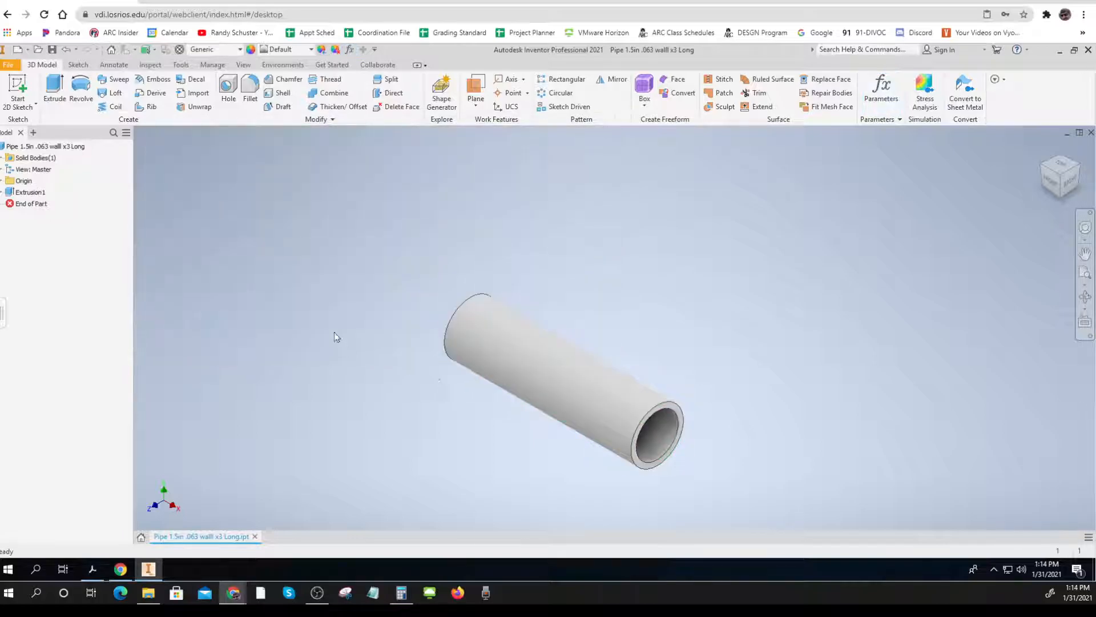
Save the resized pipe under a new name as the part Nipple Standard Base Design.
{"action": "left_click", "coordinate": [8, 66]}
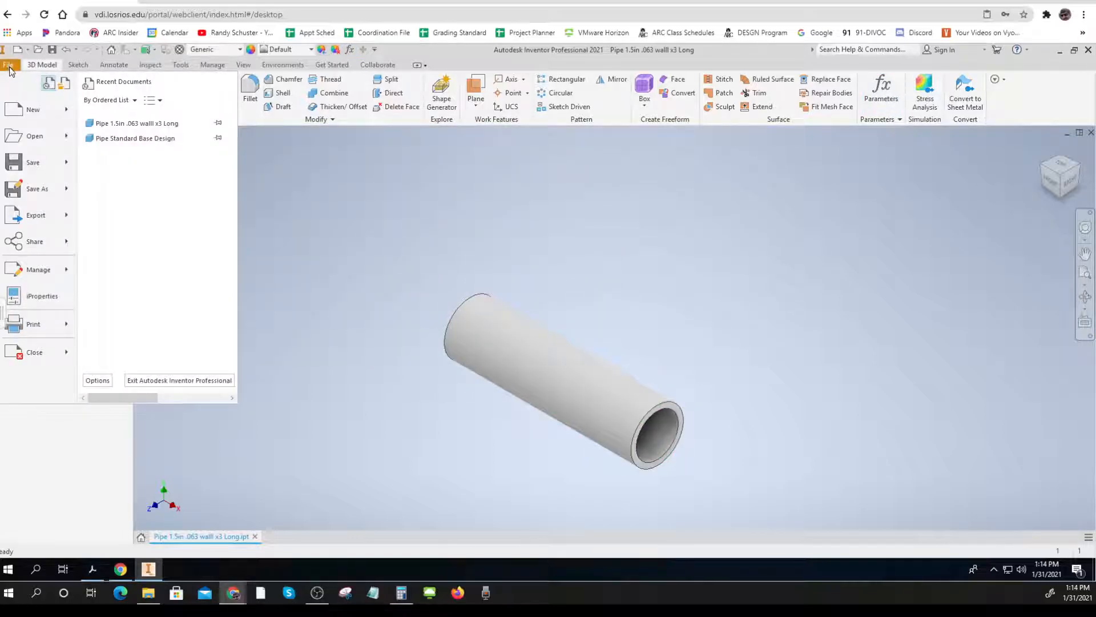
{"action": "left_click", "coordinate": [34, 194]}
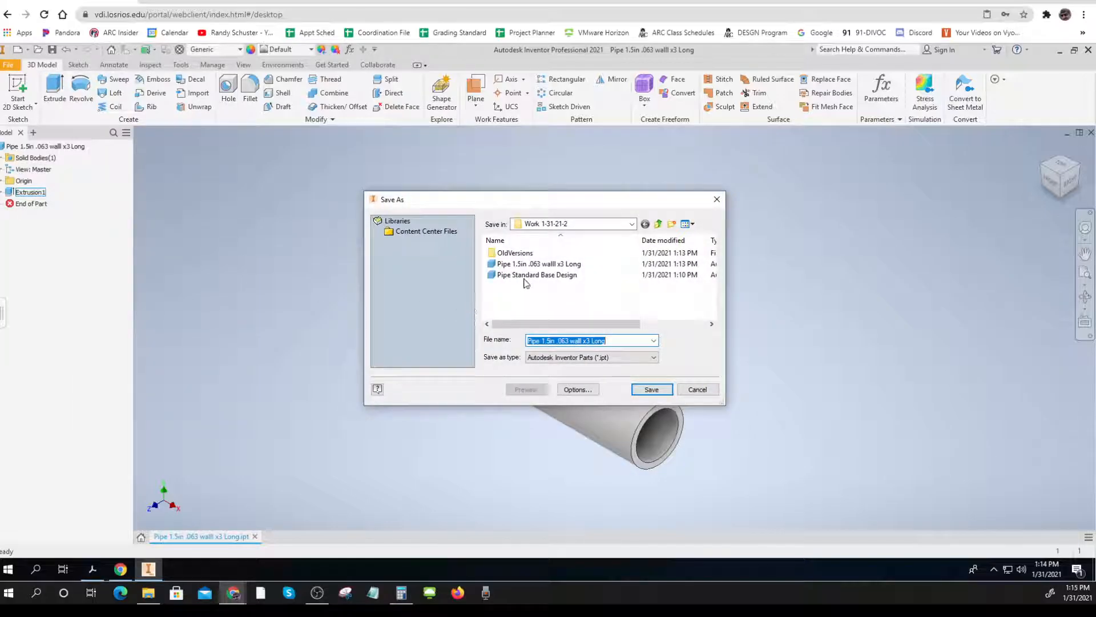
{"action": "left_click", "coordinate": [524, 278]}
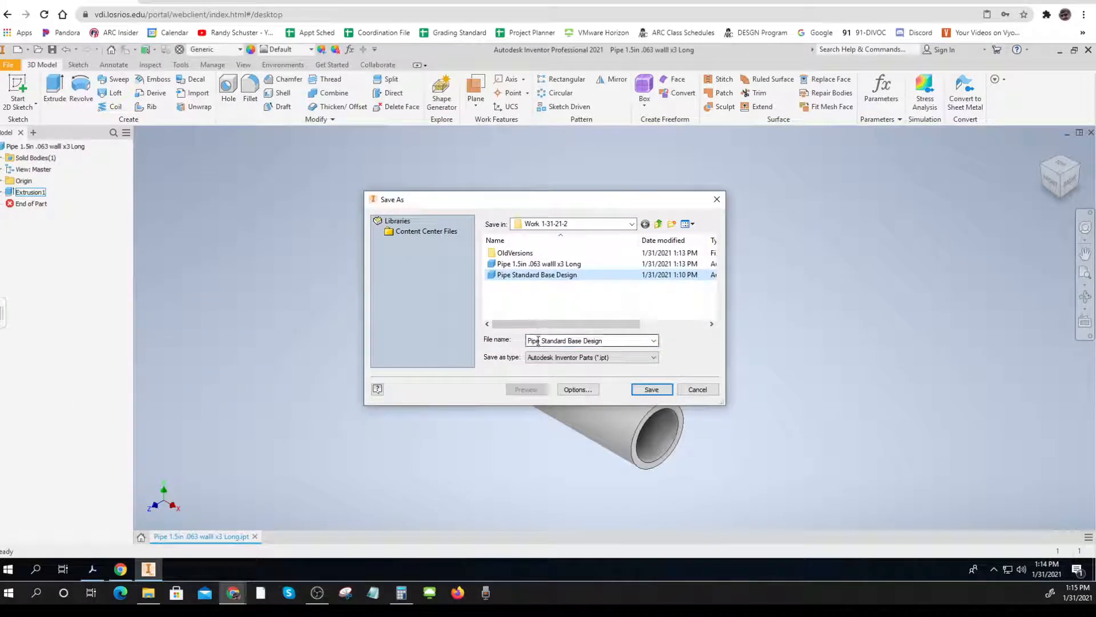
{"action": "triple_click", "coordinate": [543, 340]}
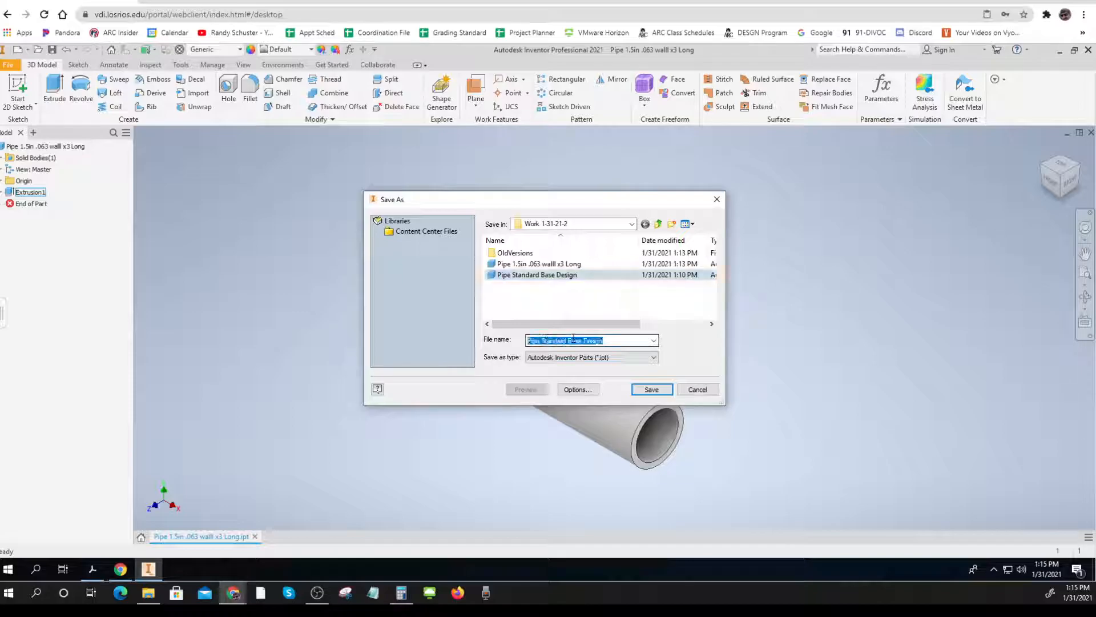
{"action": "left_click_drag", "start_coordinate": [540, 340], "coordinate": [487, 343]}
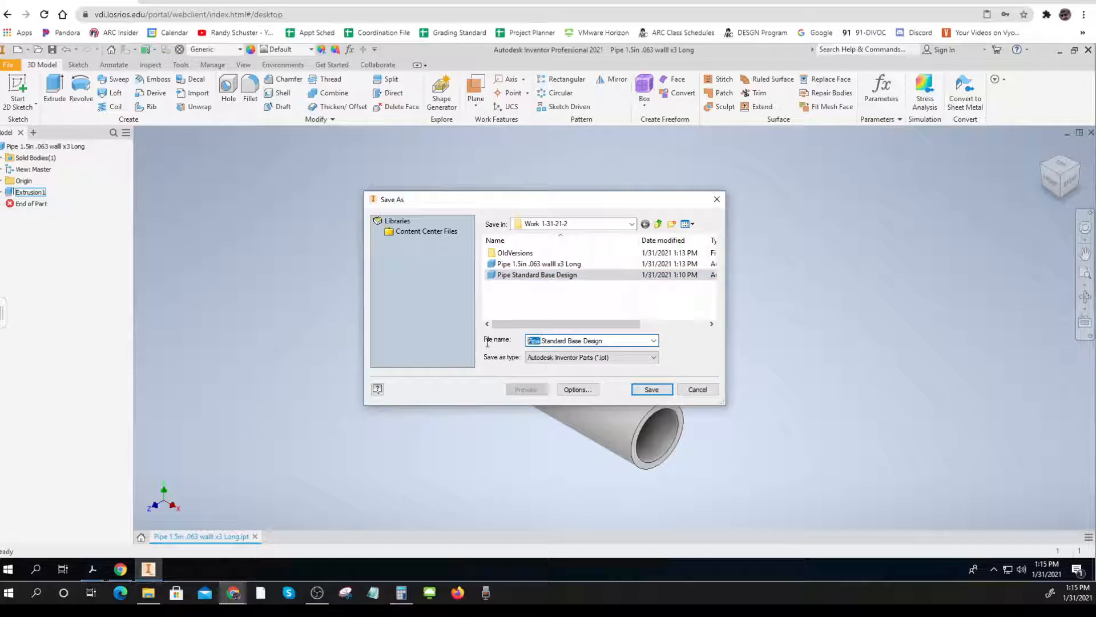
{"action": "type", "text": "Nipple"}
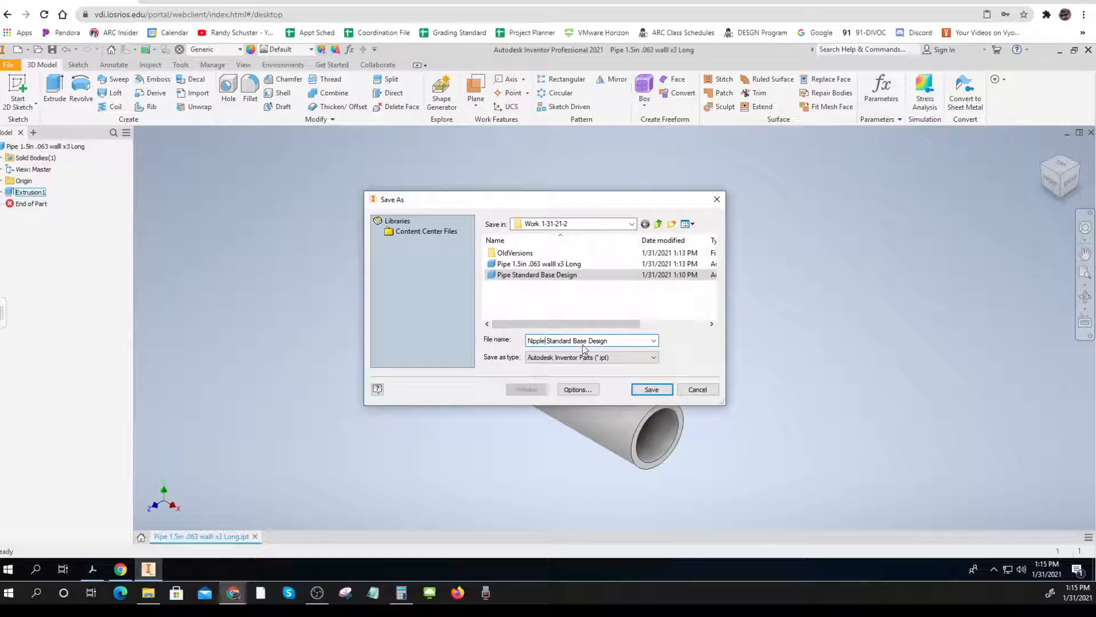
{"action": "left_click", "coordinate": [652, 390]}
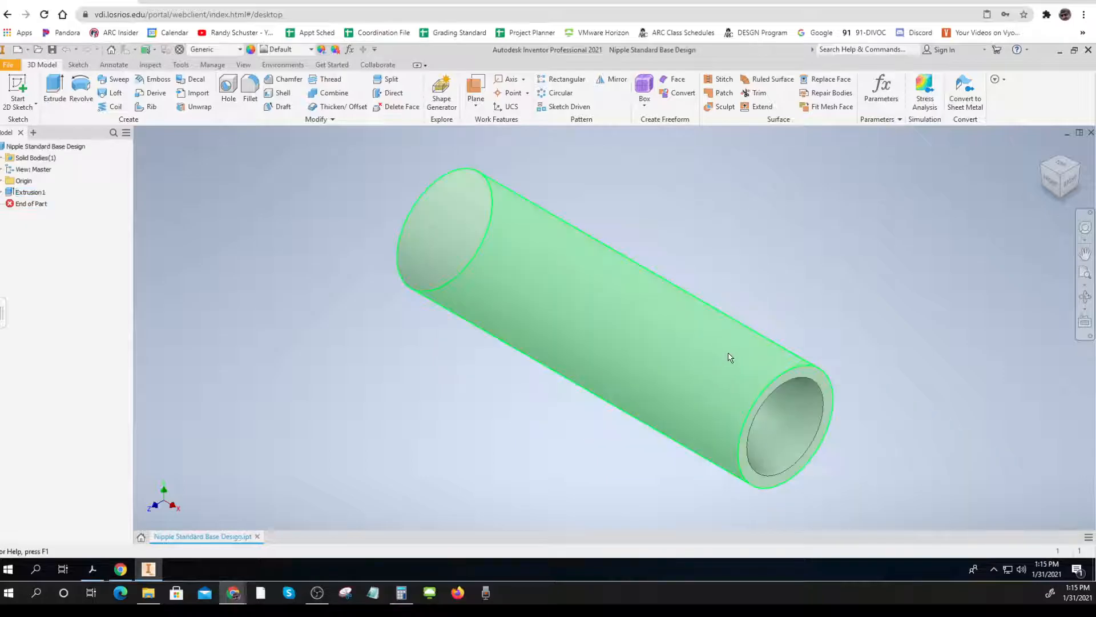
Start a thread on the outer surface of the nipple and set its thread type to NPT.
{"action": "scroll", "coordinate": [855, 362], "scroll_direction": "down", "scroll_amount": 3}
{"action": "scroll", "coordinate": [857, 362], "scroll_direction": "up", "scroll_amount": 3}
{"action": "middle_click_drag", "start_coordinate": [825, 362], "coordinate": [636, 366]}
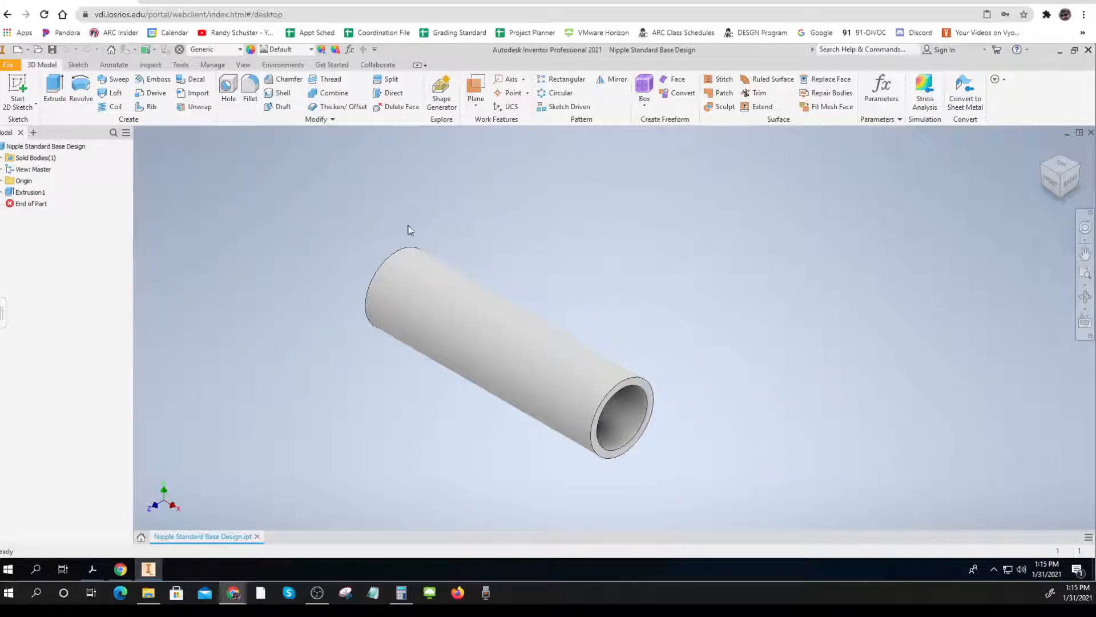
{"action": "left_click", "coordinate": [324, 82]}
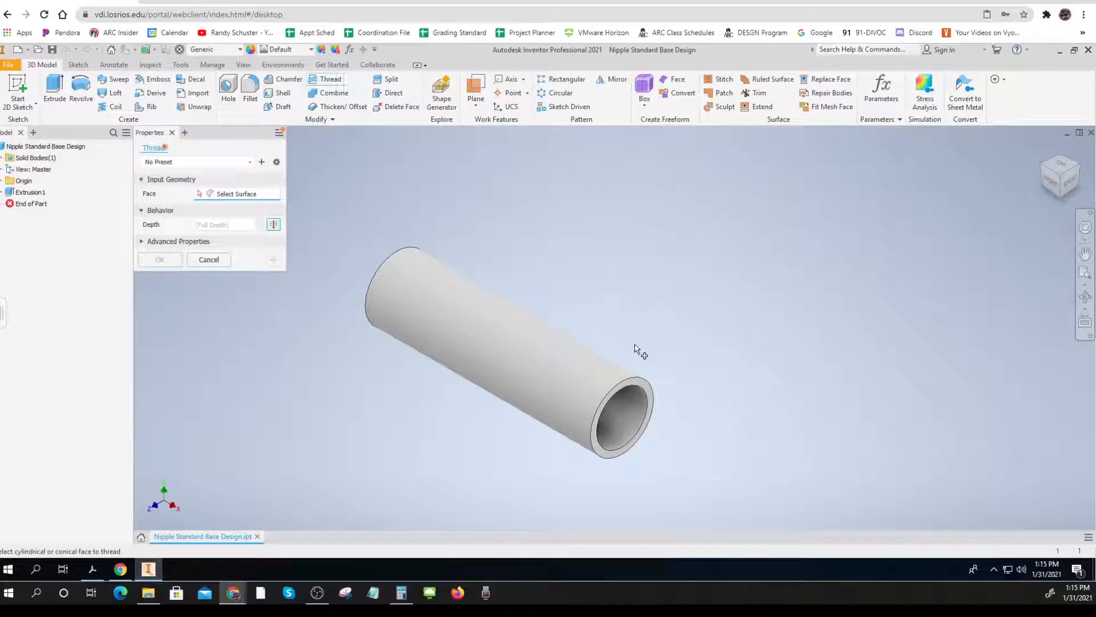
{"action": "left_click", "coordinate": [633, 379]}
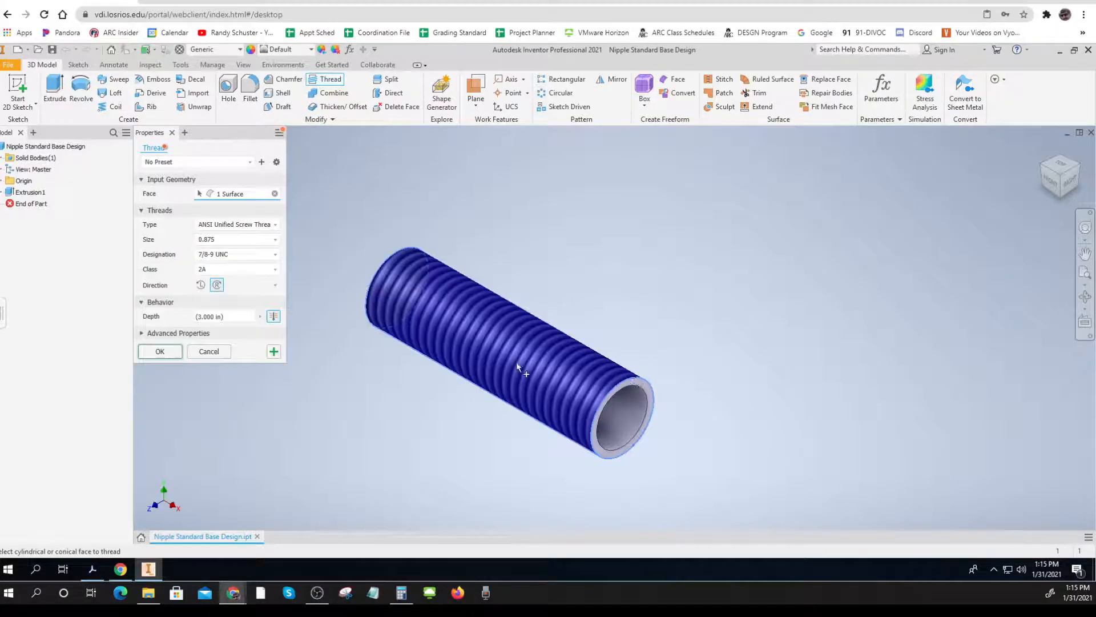
{"action": "left_click", "coordinate": [276, 254]}
{"action": "left_click", "coordinate": [275, 226]}
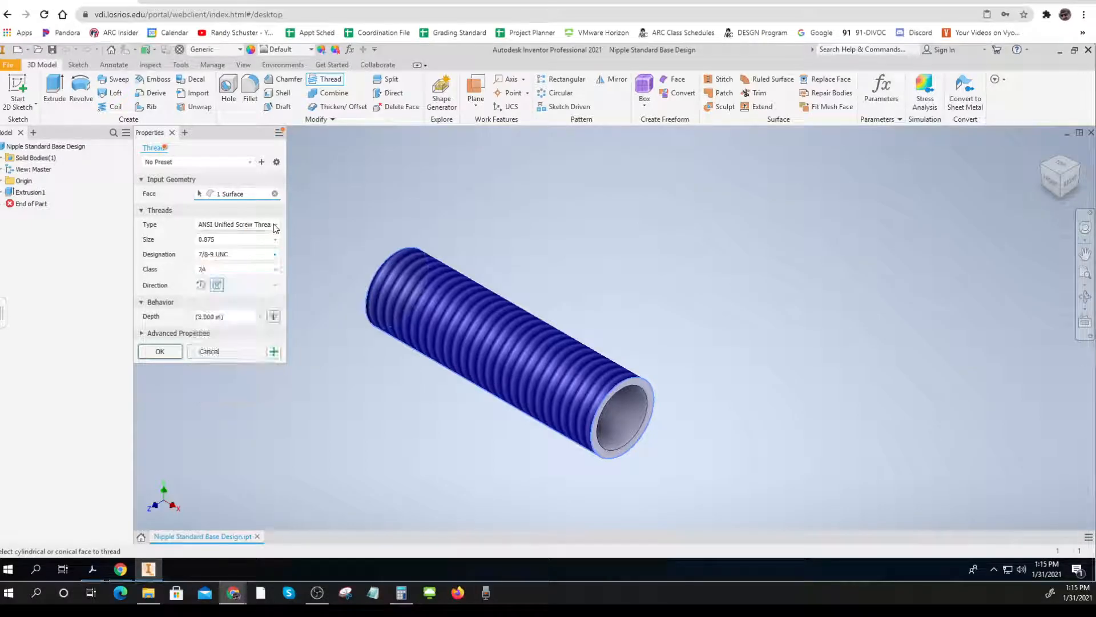
{"action": "left_click", "coordinate": [274, 227]}
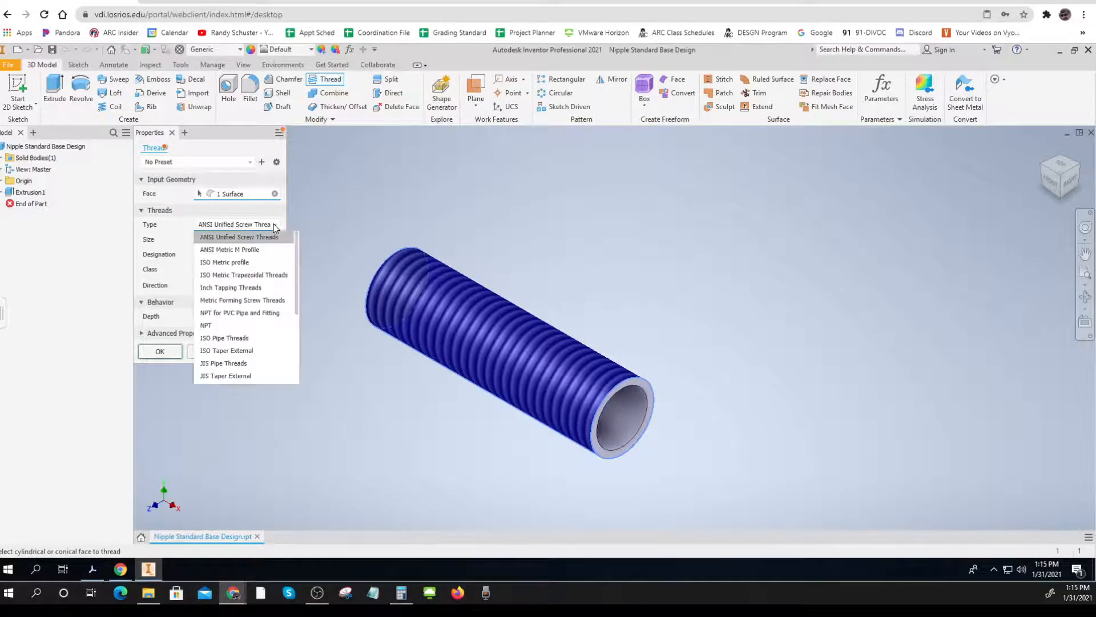
{"action": "left_click", "coordinate": [224, 326]}
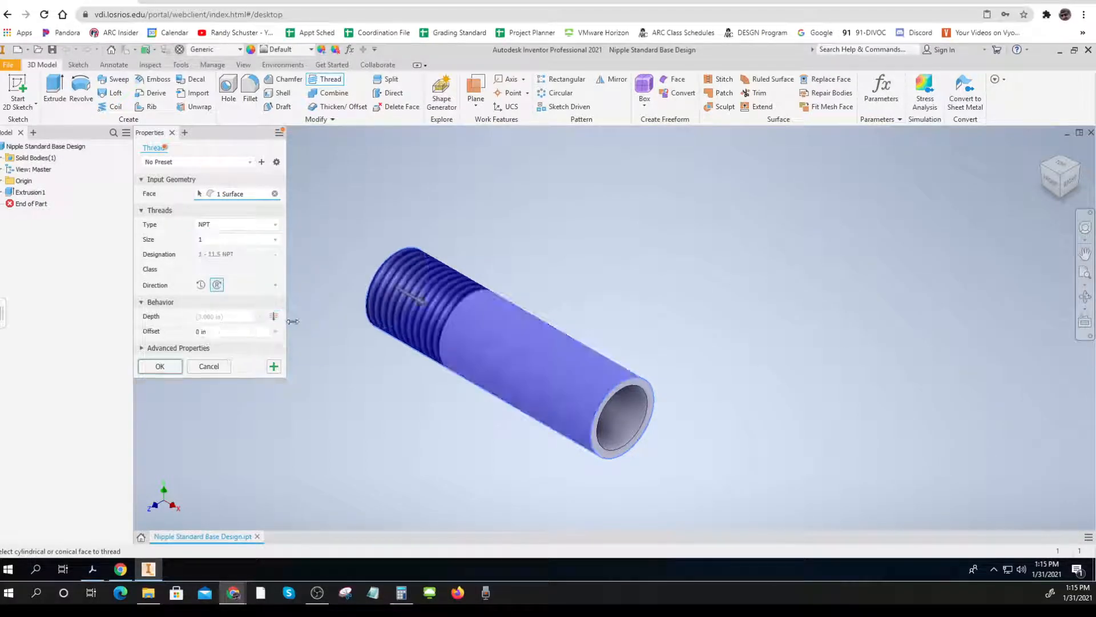
Set the NPT thread size to 1/2 and create the thread at the nipple's far end.
{"action": "left_click", "coordinate": [275, 241]}
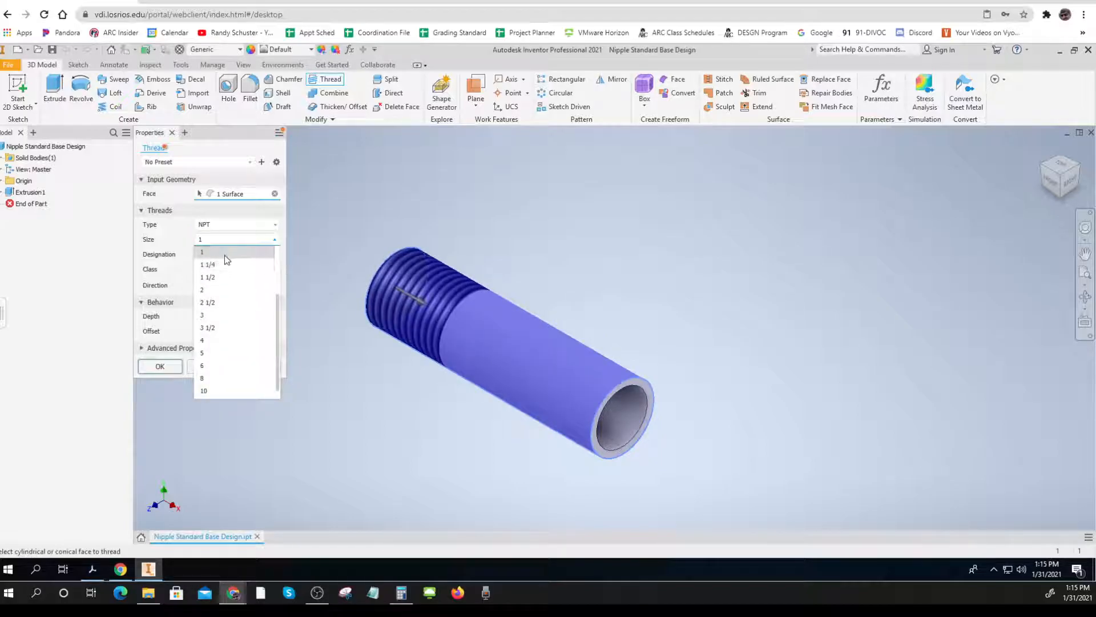
{"action": "scroll", "coordinate": [240, 280], "scroll_direction": "up", "scroll_amount": 1}
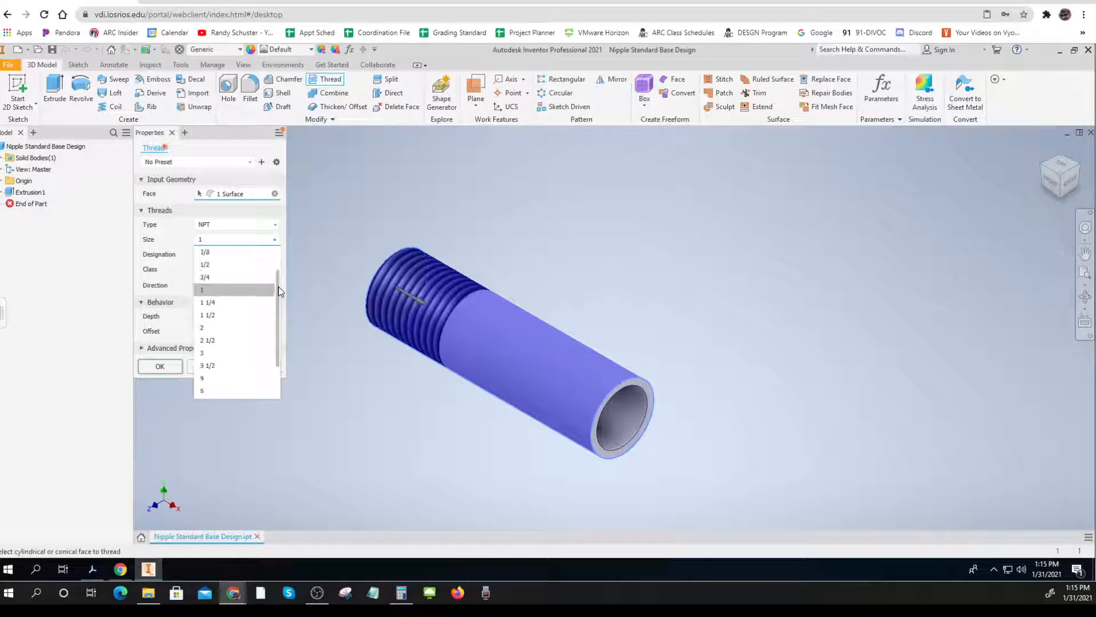
{"action": "left_click", "coordinate": [210, 266]}
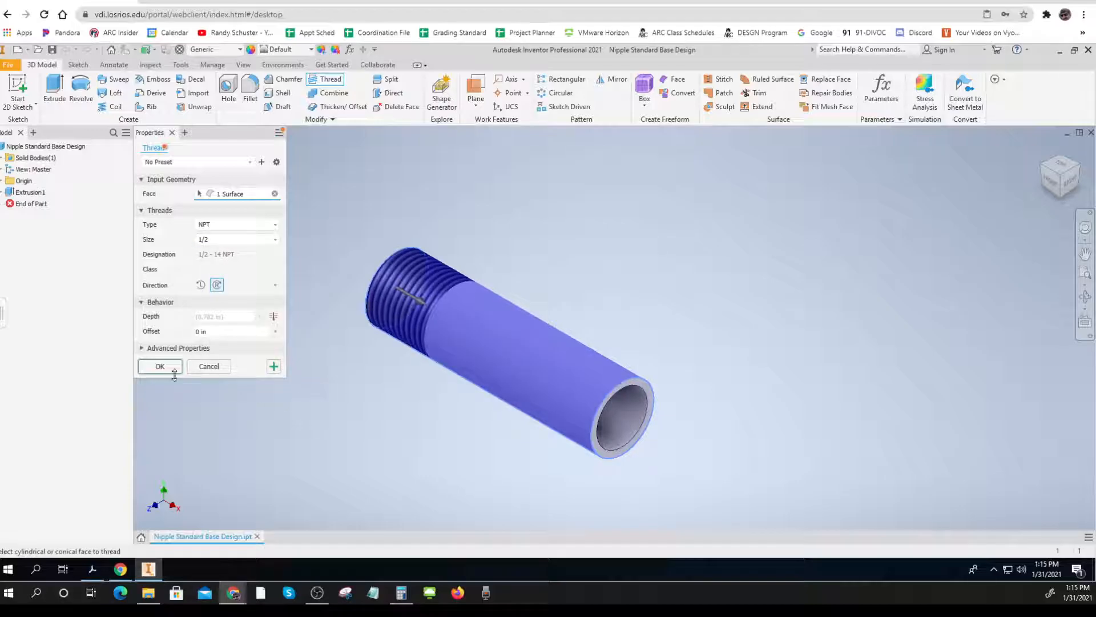
{"action": "key", "text": "Return"}
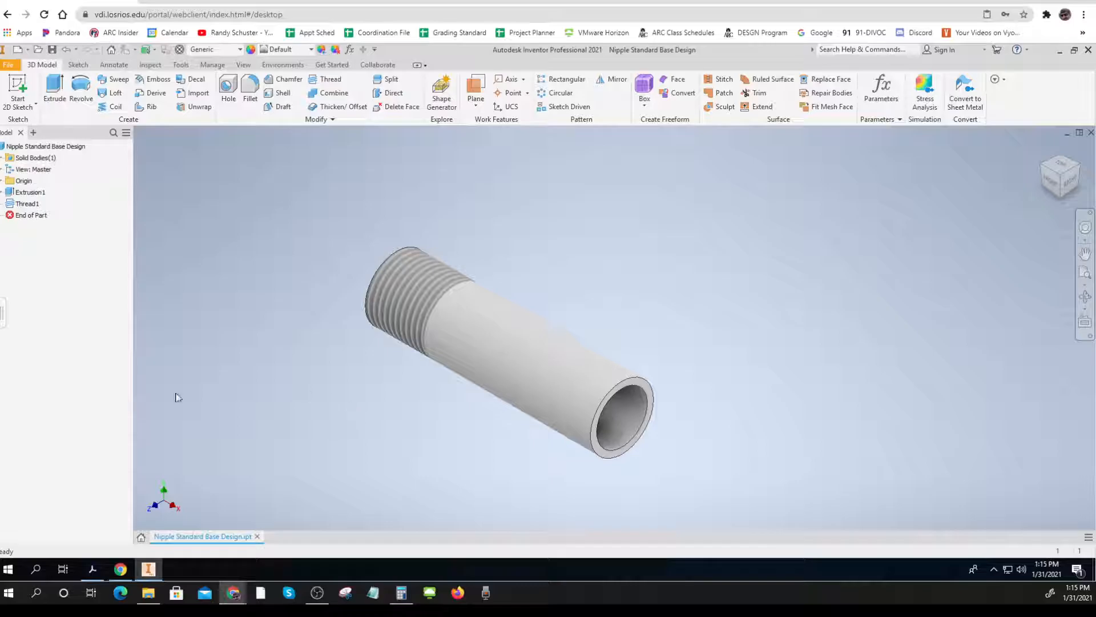
Add a matching 1/2 NPT thread to the outer surface at the nipple's near, open end.
{"action": "left_click", "coordinate": [326, 79]}
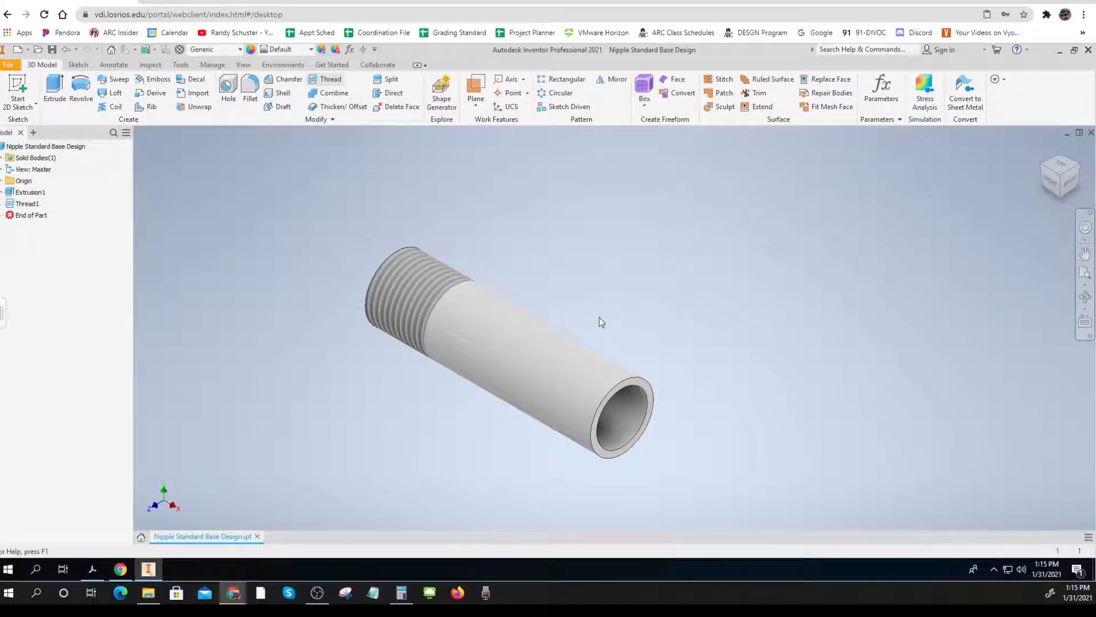
{"action": "left_click", "coordinate": [638, 381]}
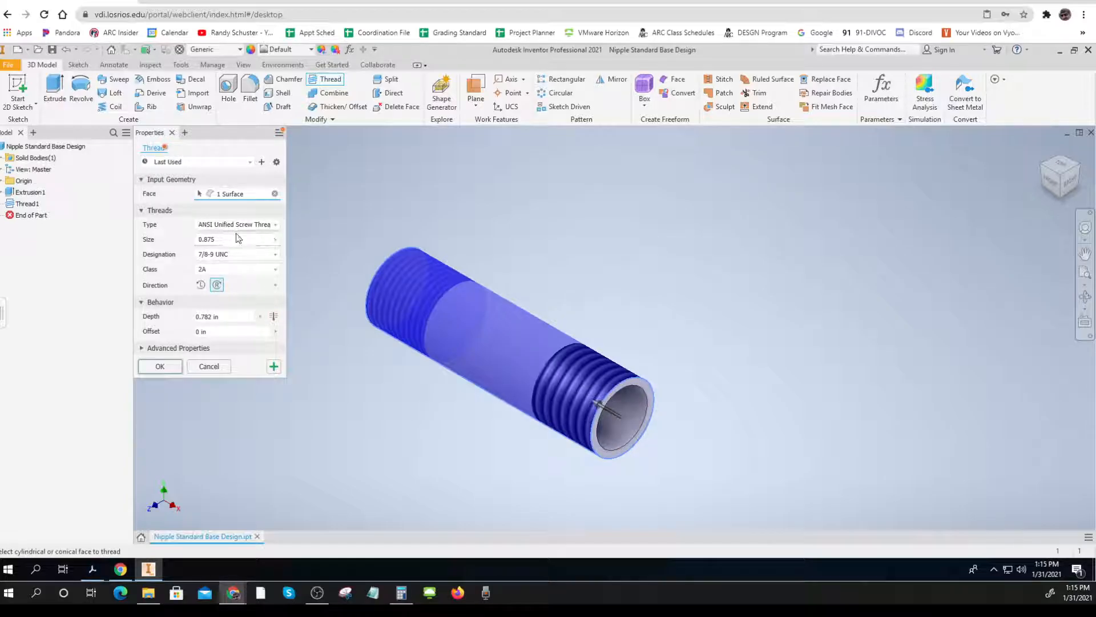
{"action": "left_click", "coordinate": [276, 228]}
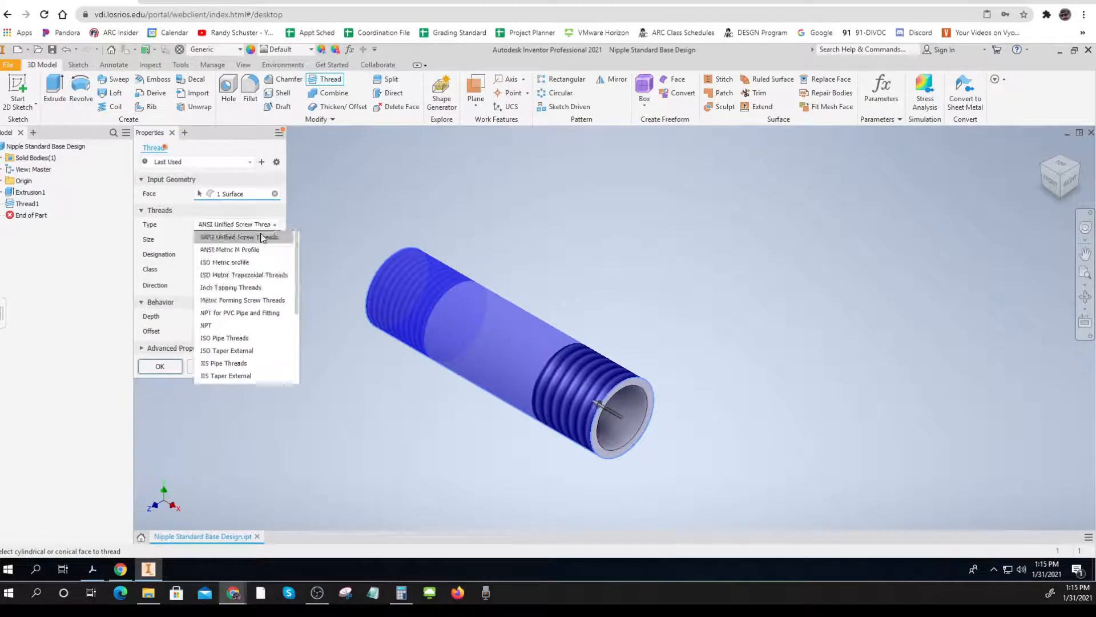
{"action": "left_click", "coordinate": [265, 329]}
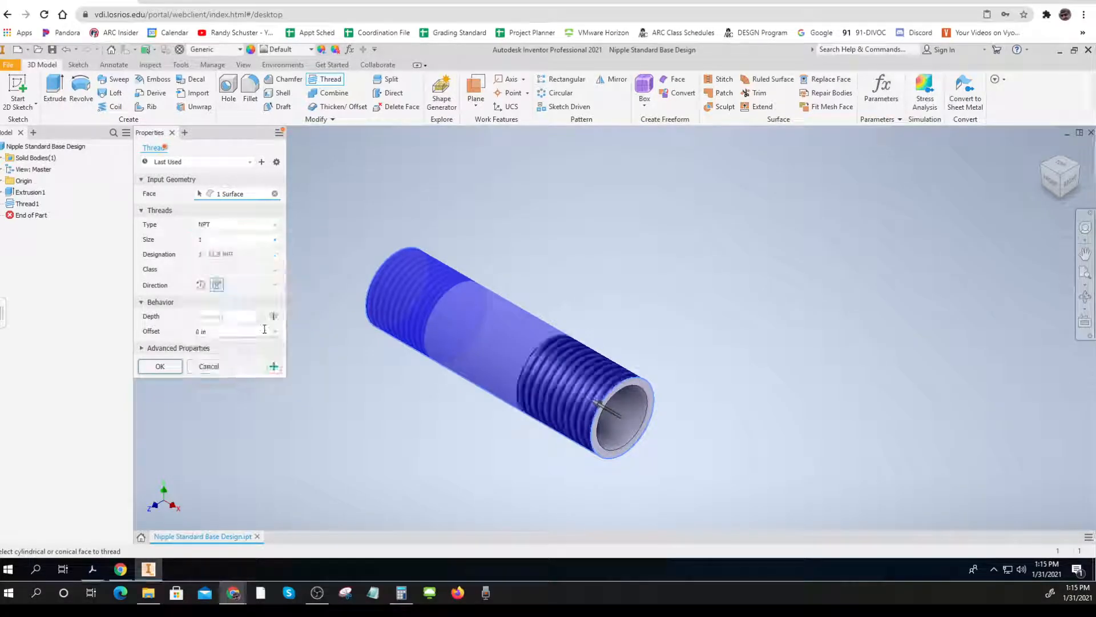
{"action": "left_click", "coordinate": [254, 244]}
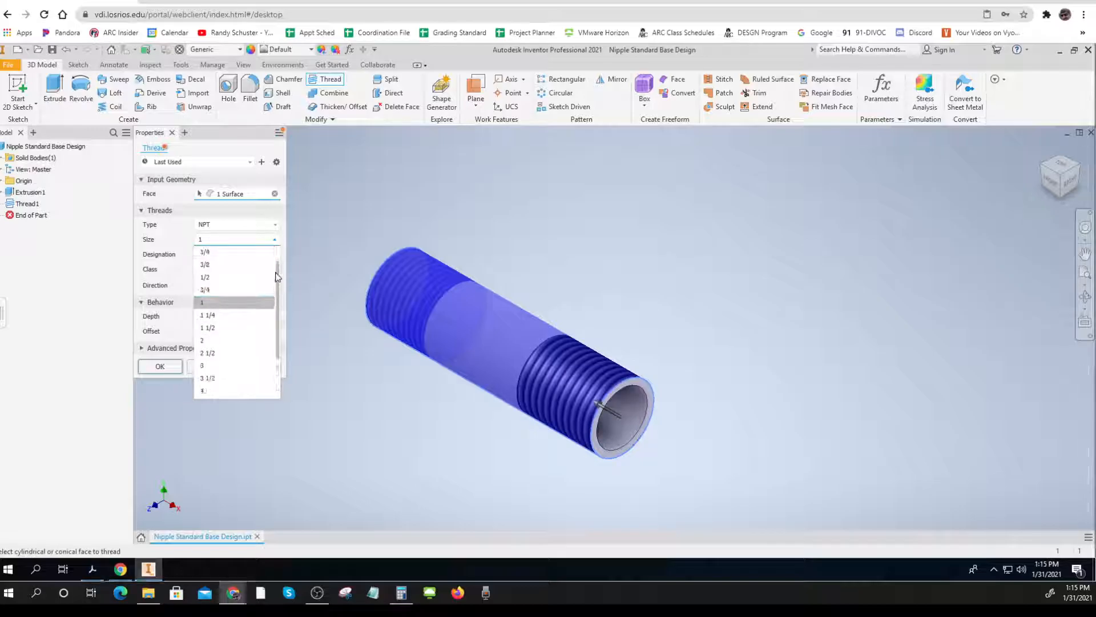
{"action": "left_click", "coordinate": [226, 278]}
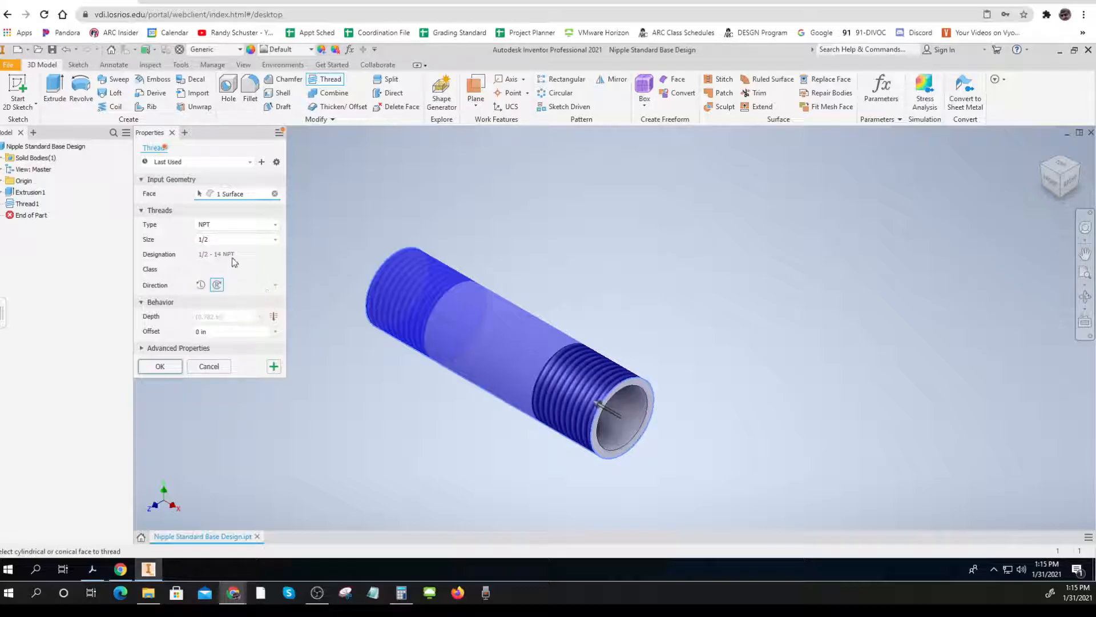
{"action": "left_click", "coordinate": [160, 367]}
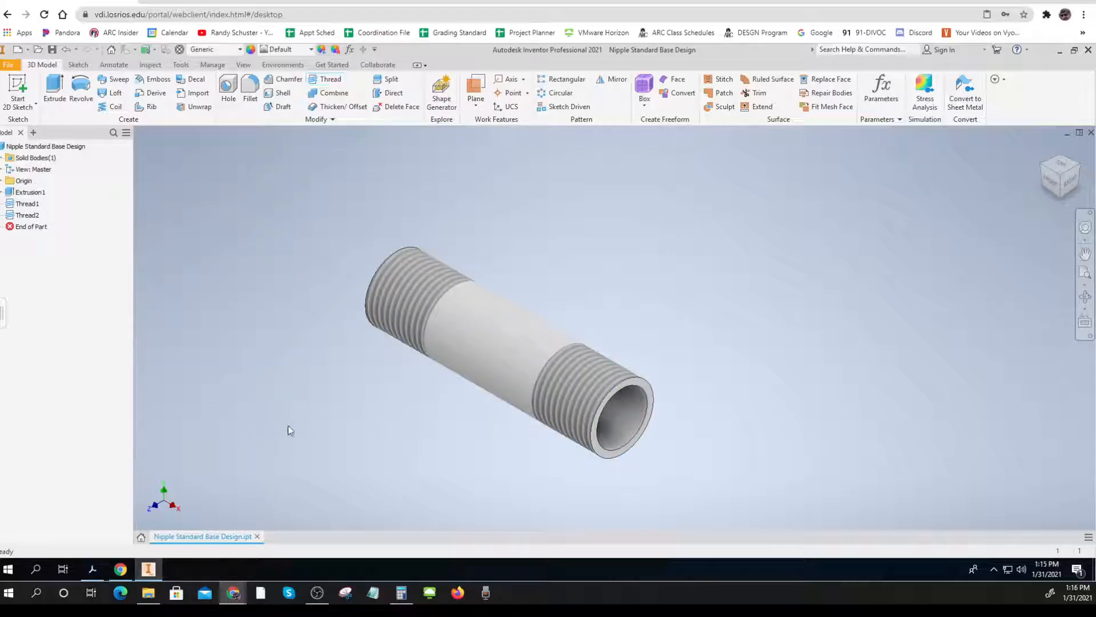
Open the nipple's parameter table and enter 1/2 NPT as the comment for thread parameter d4.
{"action": "left_click", "coordinate": [881, 89]}
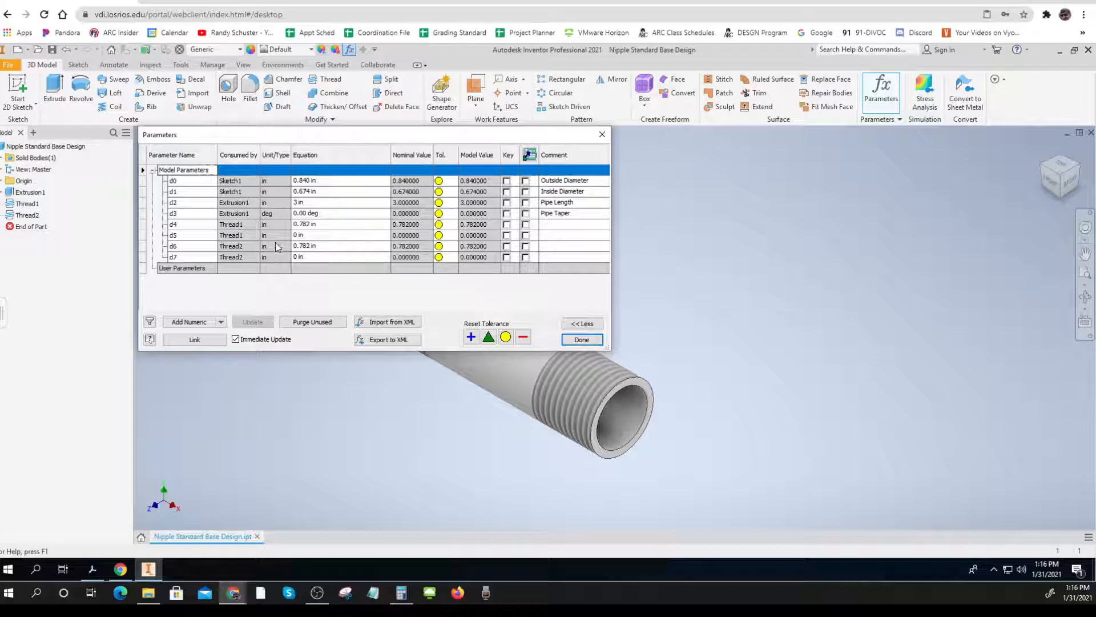
{"action": "left_click", "coordinate": [548, 225]}
{"action": "type", "text": "1/2 NPT"}
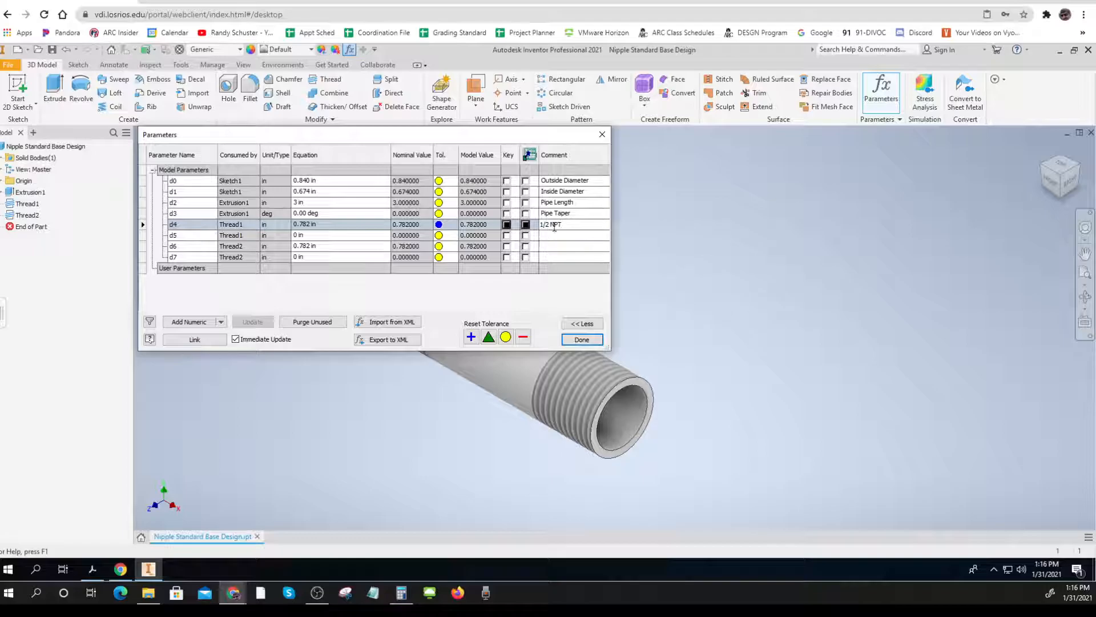
{"action": "left_click_drag", "start_coordinate": [571, 226], "coordinate": [525, 225]}
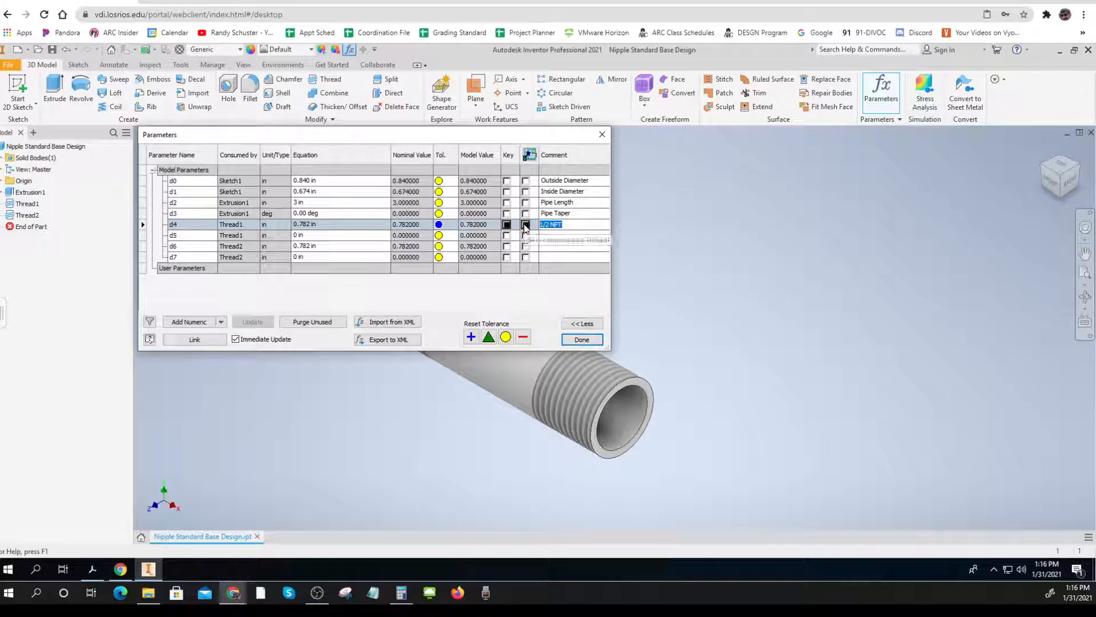
{"action": "left_click", "coordinate": [550, 235]}
{"action": "key", "text": "ctrl+v"}
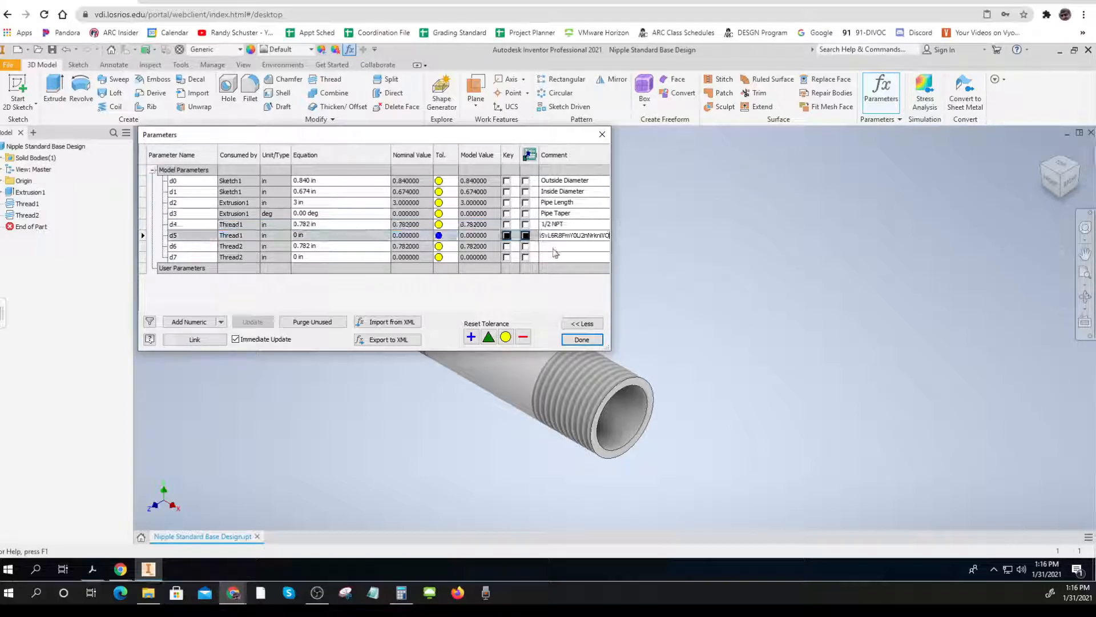
{"action": "key", "text": "Escape"}
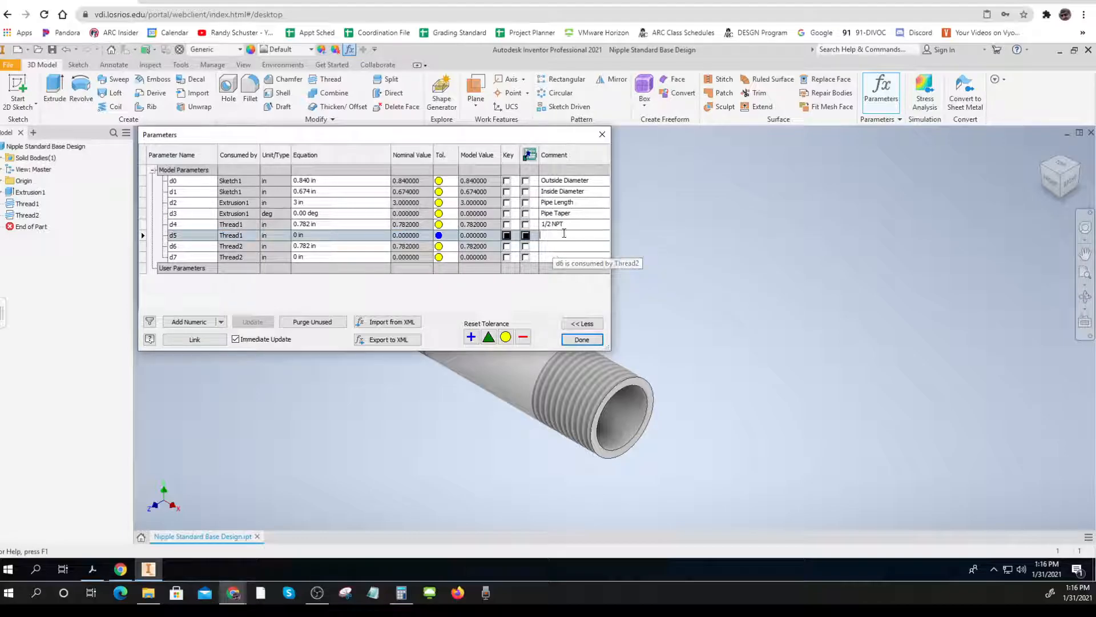
Copy the 1/2 NPT comment from parameter d4 to thread parameters d5, d6 and d7, and close the parameter table.
{"action": "left_click", "coordinate": [565, 226]}
{"action": "key", "text": "ctrl+c"}
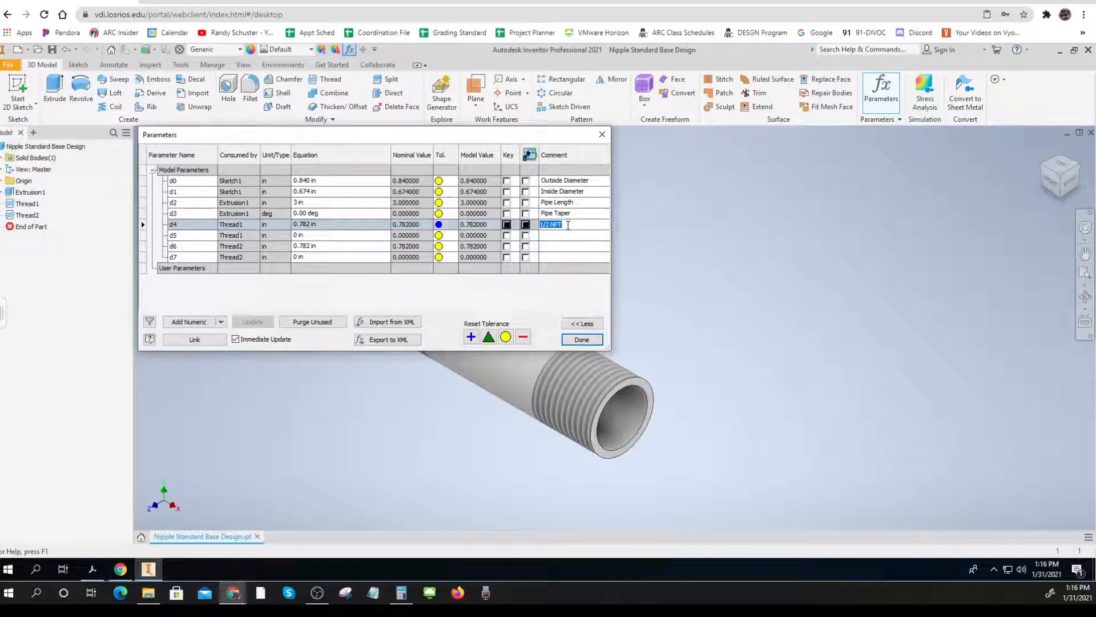
{"action": "left_click", "coordinate": [566, 235]}
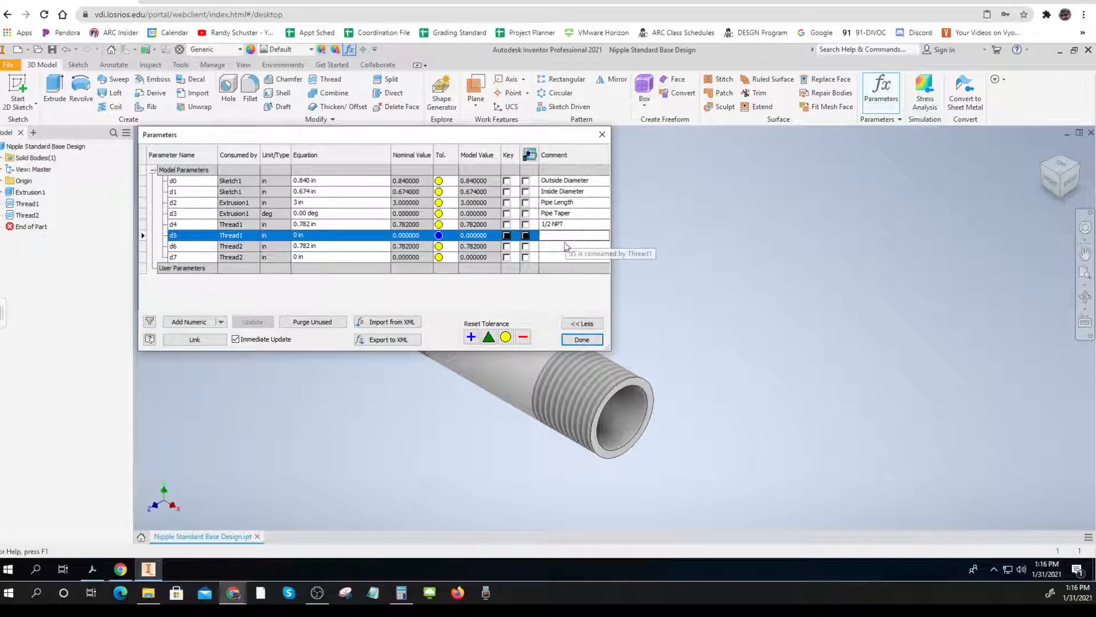
{"action": "key", "text": "ctrl+v"}
{"action": "left_click", "coordinate": [562, 246]}
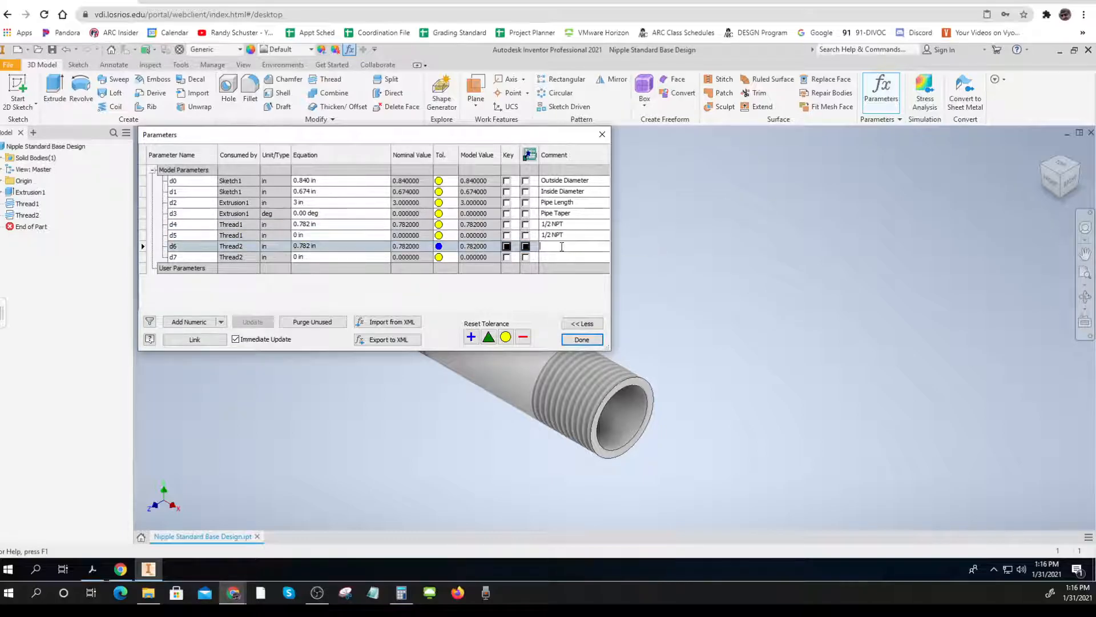
{"action": "key", "text": "ctrl+v"}
{"action": "left_click", "coordinate": [564, 257]}
{"action": "key", "text": "ctrl+v"}
{"action": "left_click", "coordinate": [582, 339]}
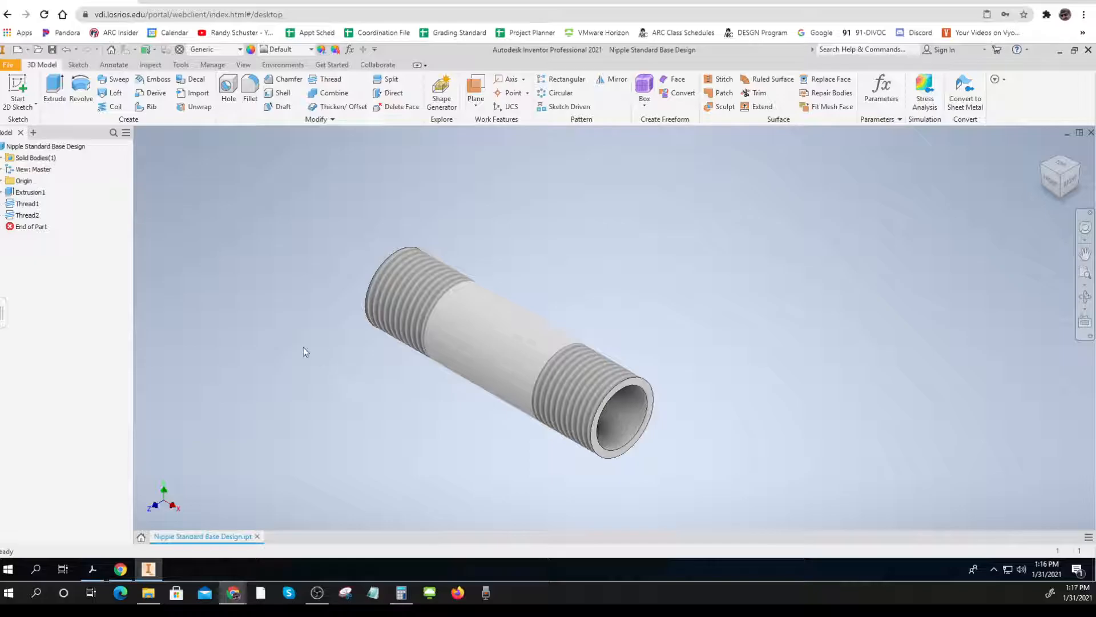
Export the nipple's parameters to the XML file Nipple Standard Base Design-params in the Work 1-31-21-2 folder, and close the parameter table.
{"action": "left_click", "coordinate": [892, 89]}
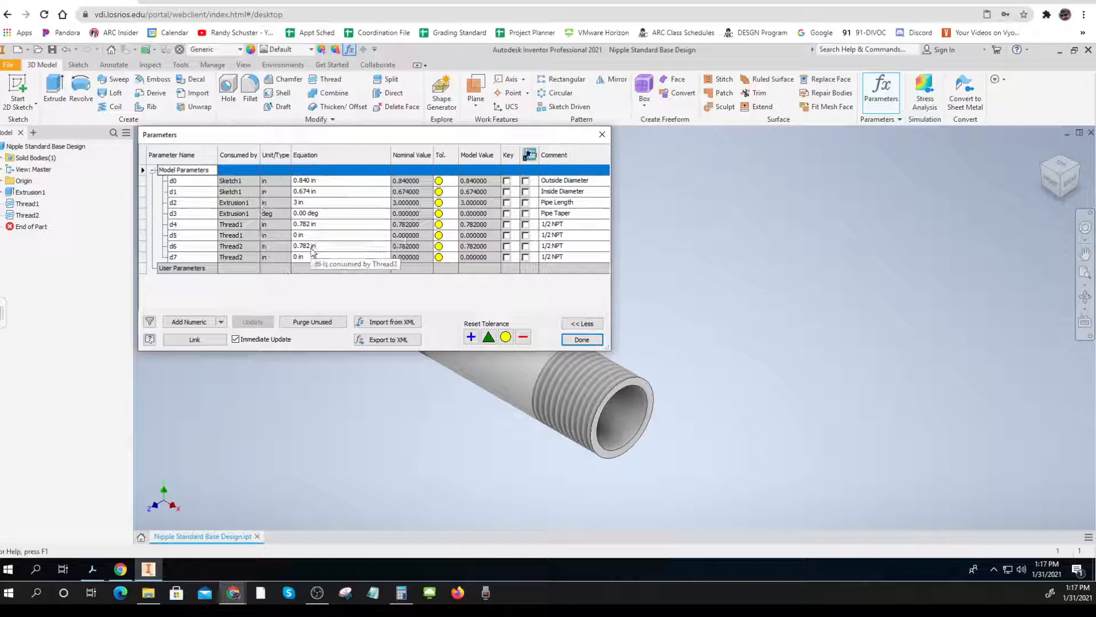
{"action": "left_click", "coordinate": [581, 340]}
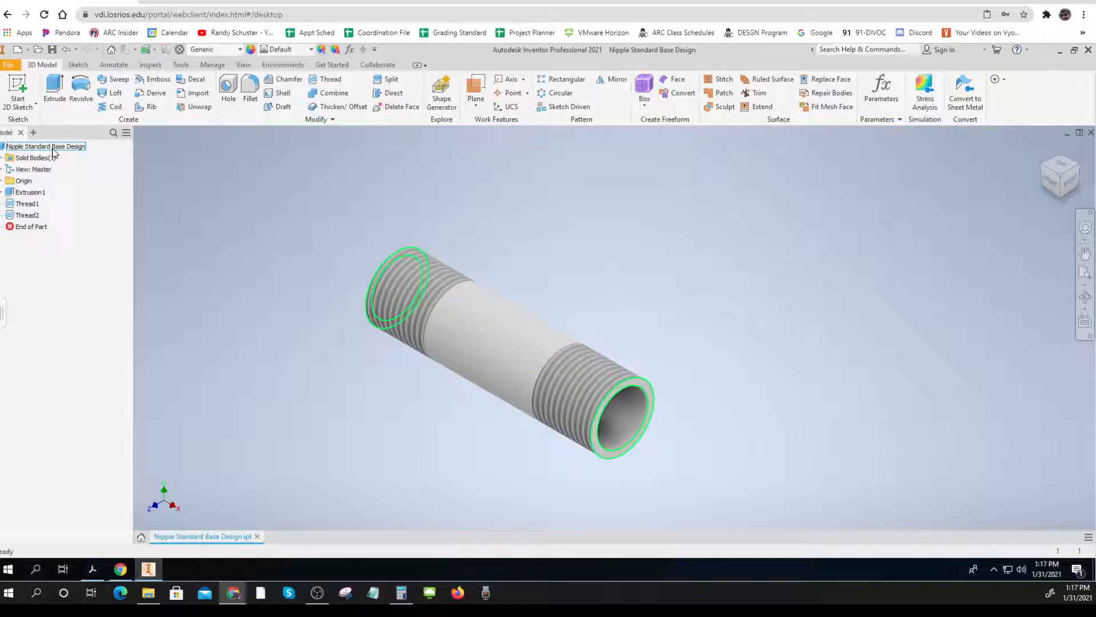
{"action": "left_click", "coordinate": [881, 91]}
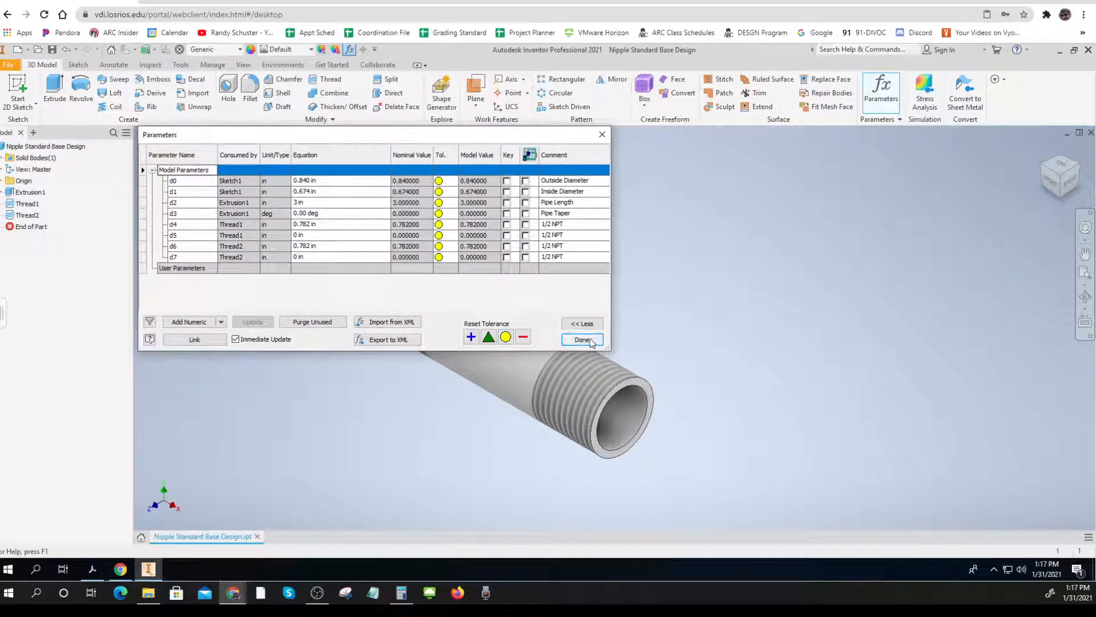
{"action": "left_click", "coordinate": [386, 340]}
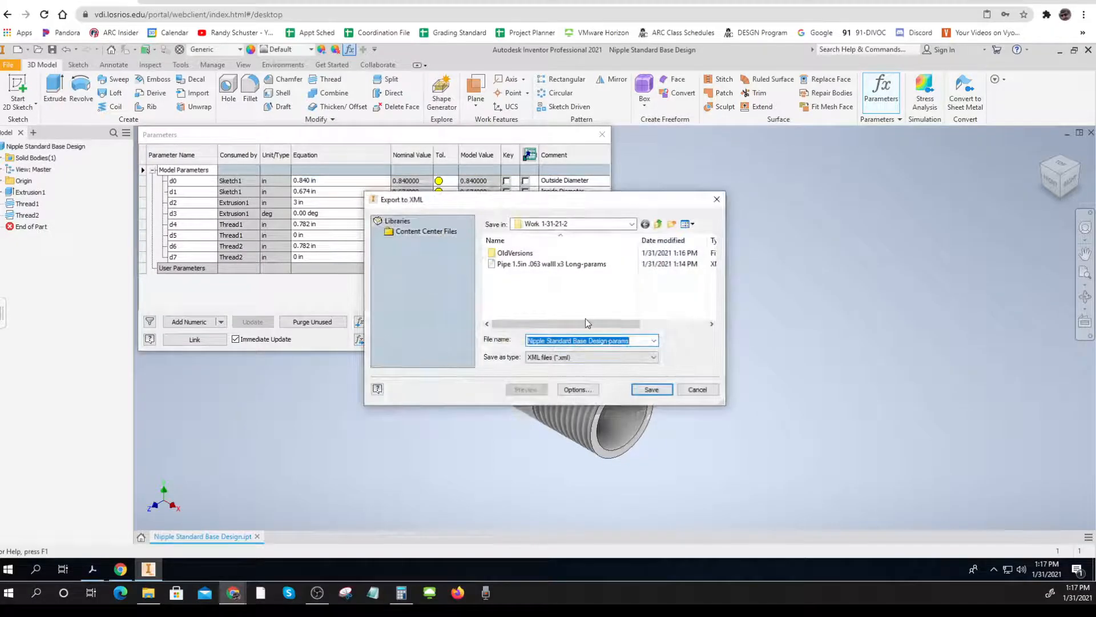
{"action": "left_click", "coordinate": [652, 391]}
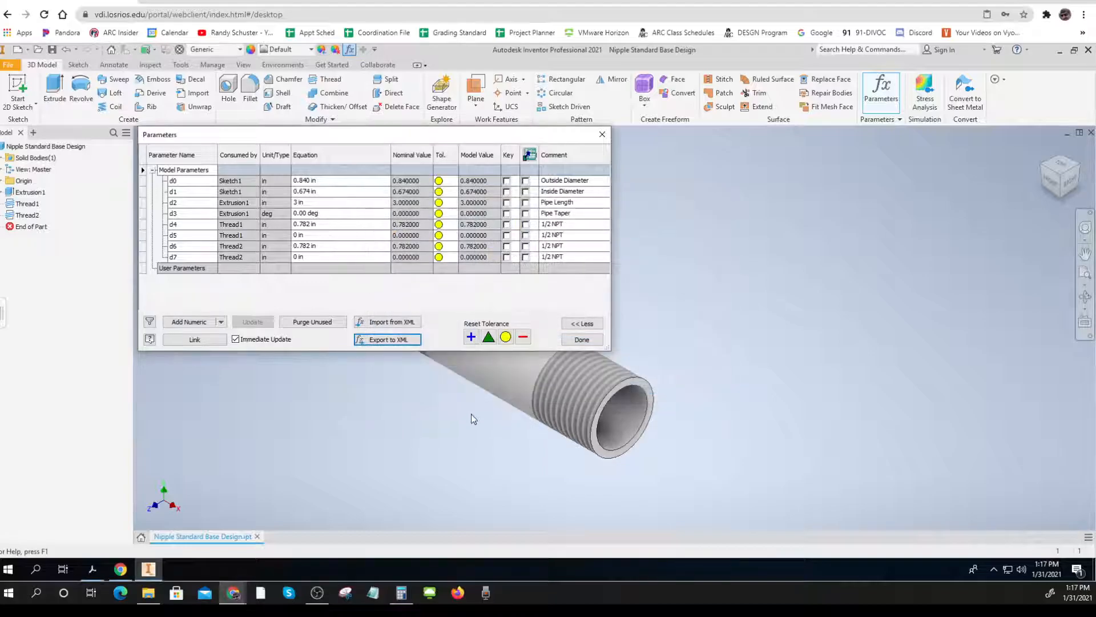
{"action": "left_click", "coordinate": [582, 339]}
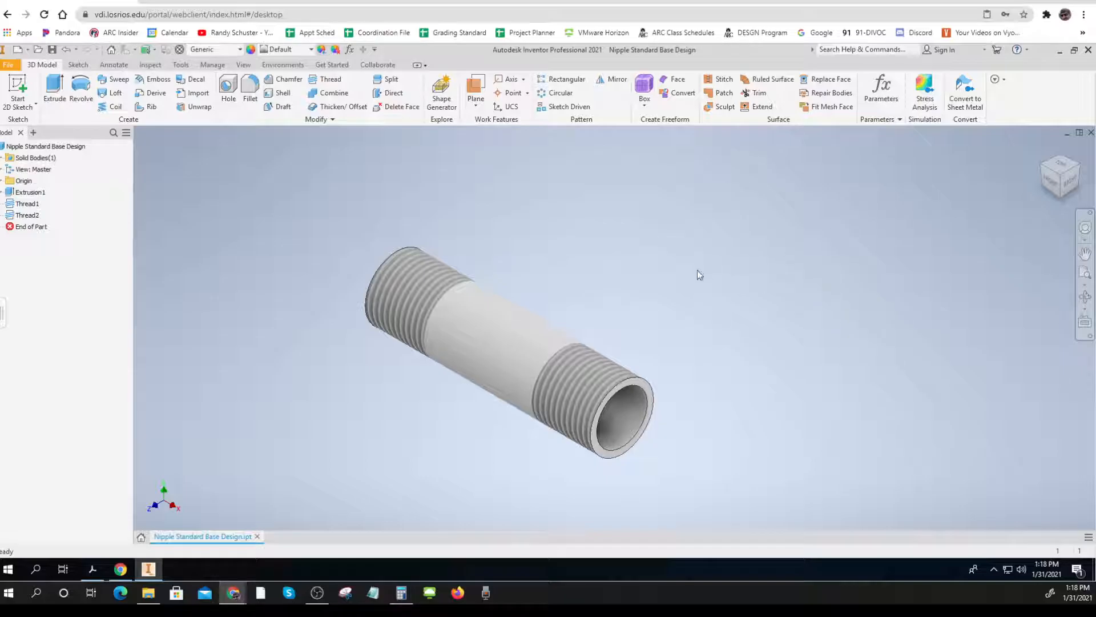
Switch to the Google Slides presentation, review the 3.2.2 Base Design Files, 3.2.3 Parametric Tables and 3.2.4 Part Model Instances slides, and return to 3.2.2.
{"action": "left_click", "coordinate": [900, 119]}
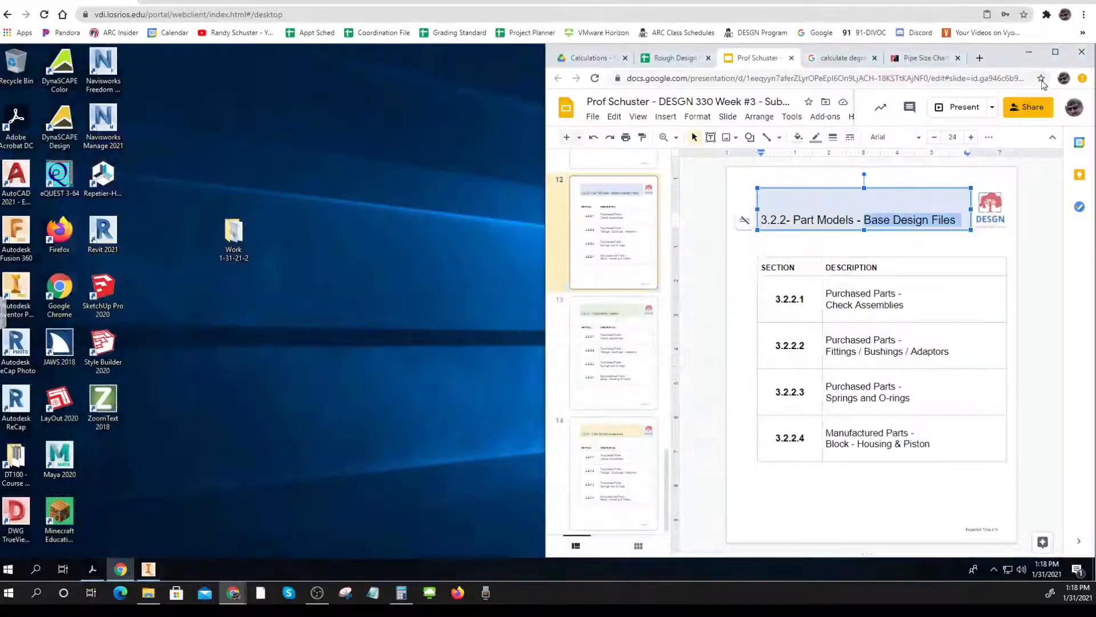
{"action": "left_click", "coordinate": [1061, 53]}
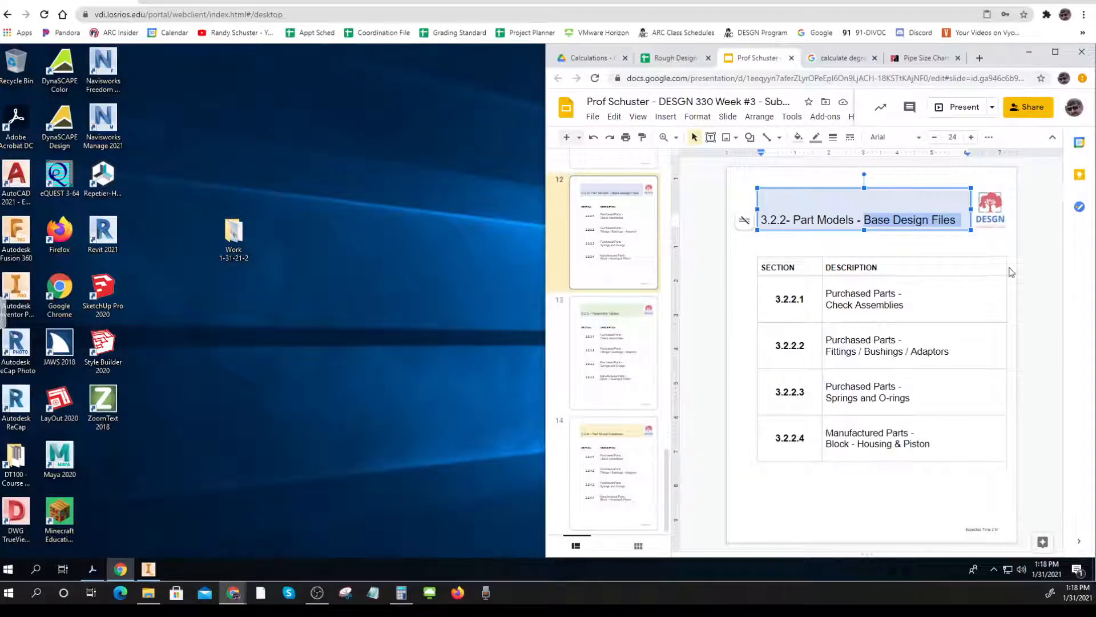
{"action": "left_click", "coordinate": [1055, 250]}
{"action": "left_click", "coordinate": [898, 216]}
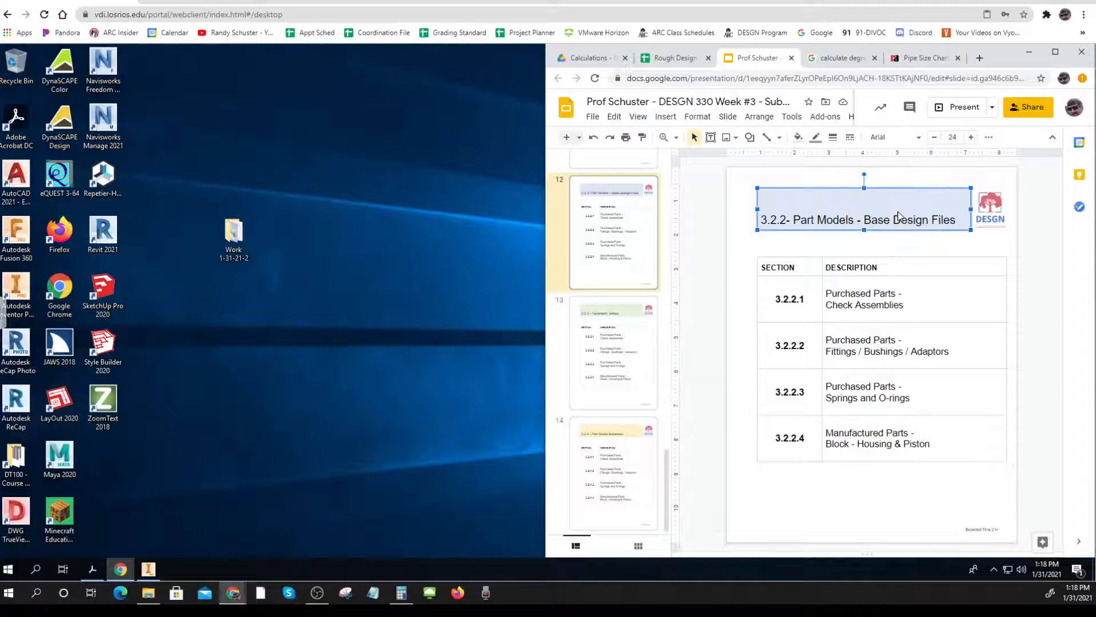
{"action": "left_click", "coordinate": [624, 337]}
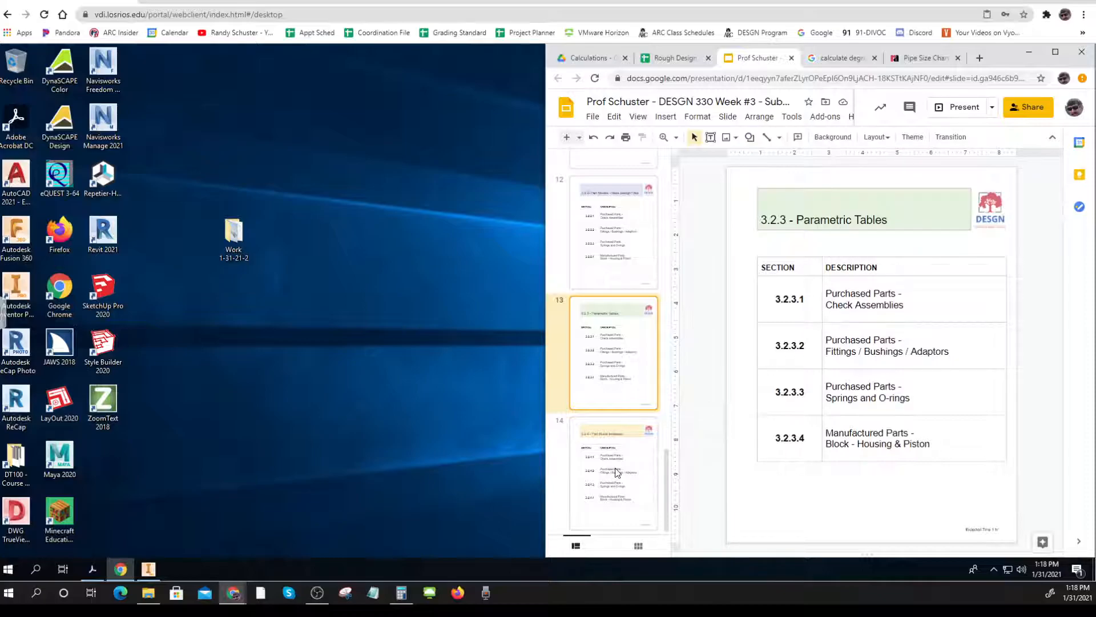
{"action": "left_click", "coordinate": [650, 446]}
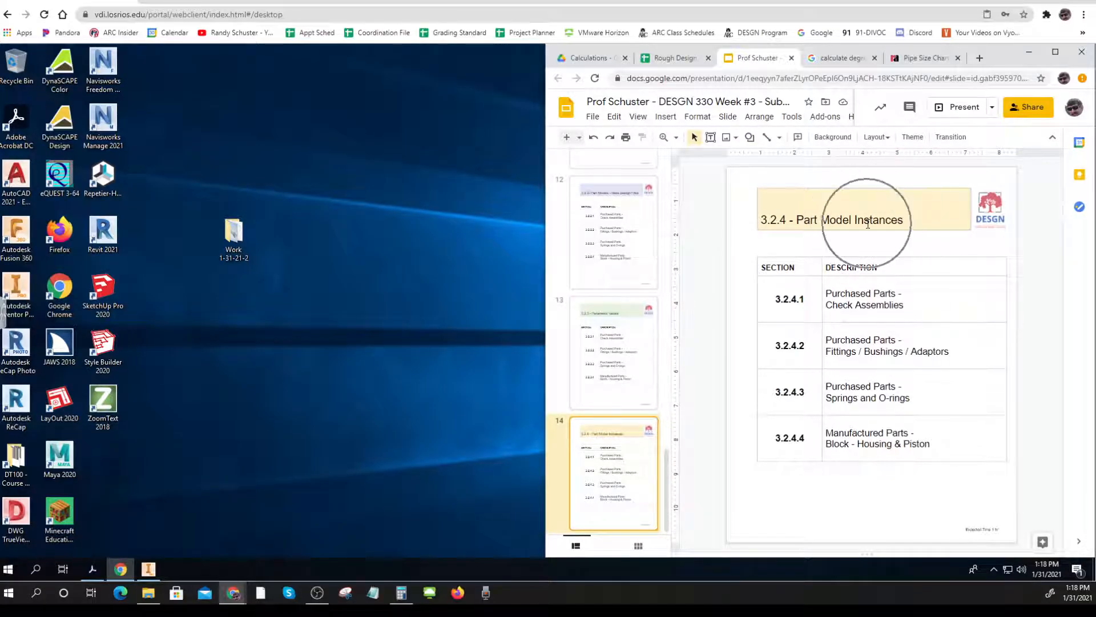
{"action": "left_click", "coordinate": [616, 243]}
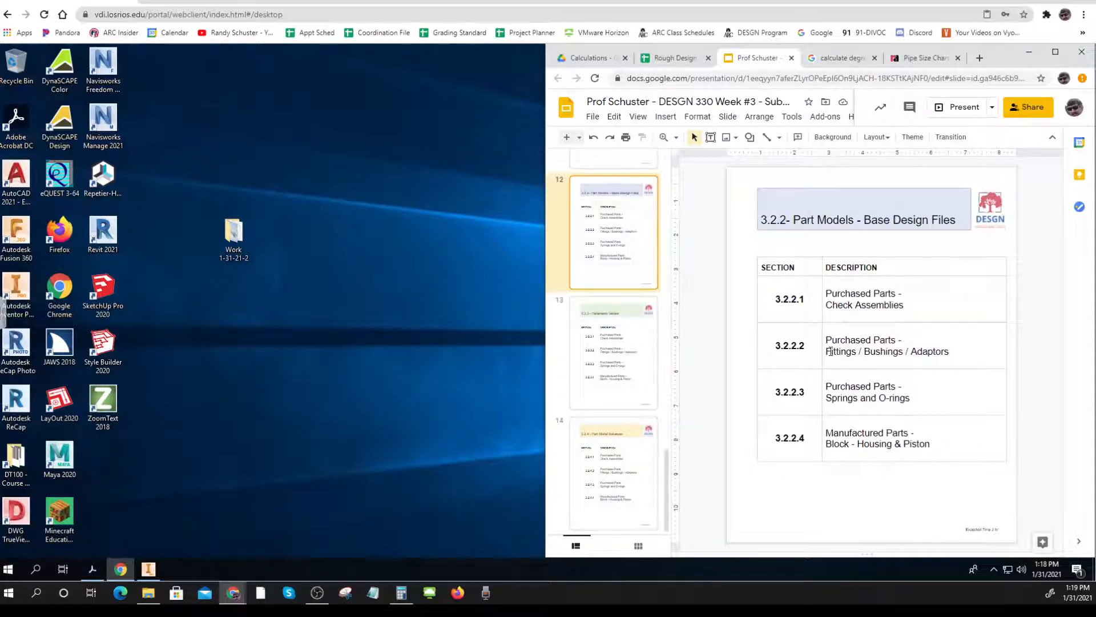